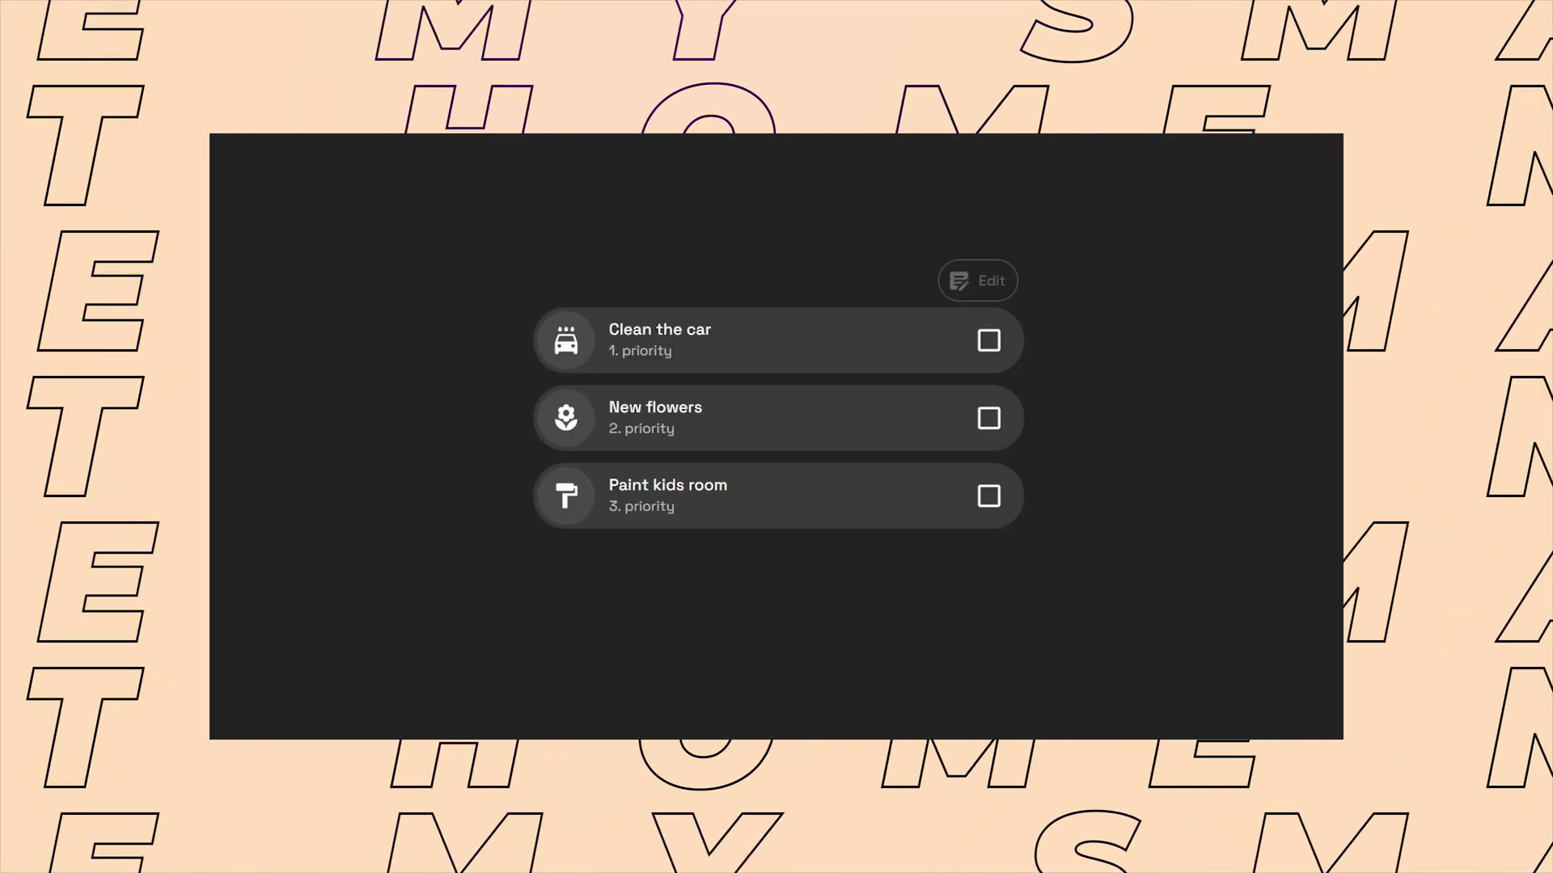
Tick New flowers and Clean the car as done, then untick them again
{"action": "left_click", "coordinate": [737, 418]}
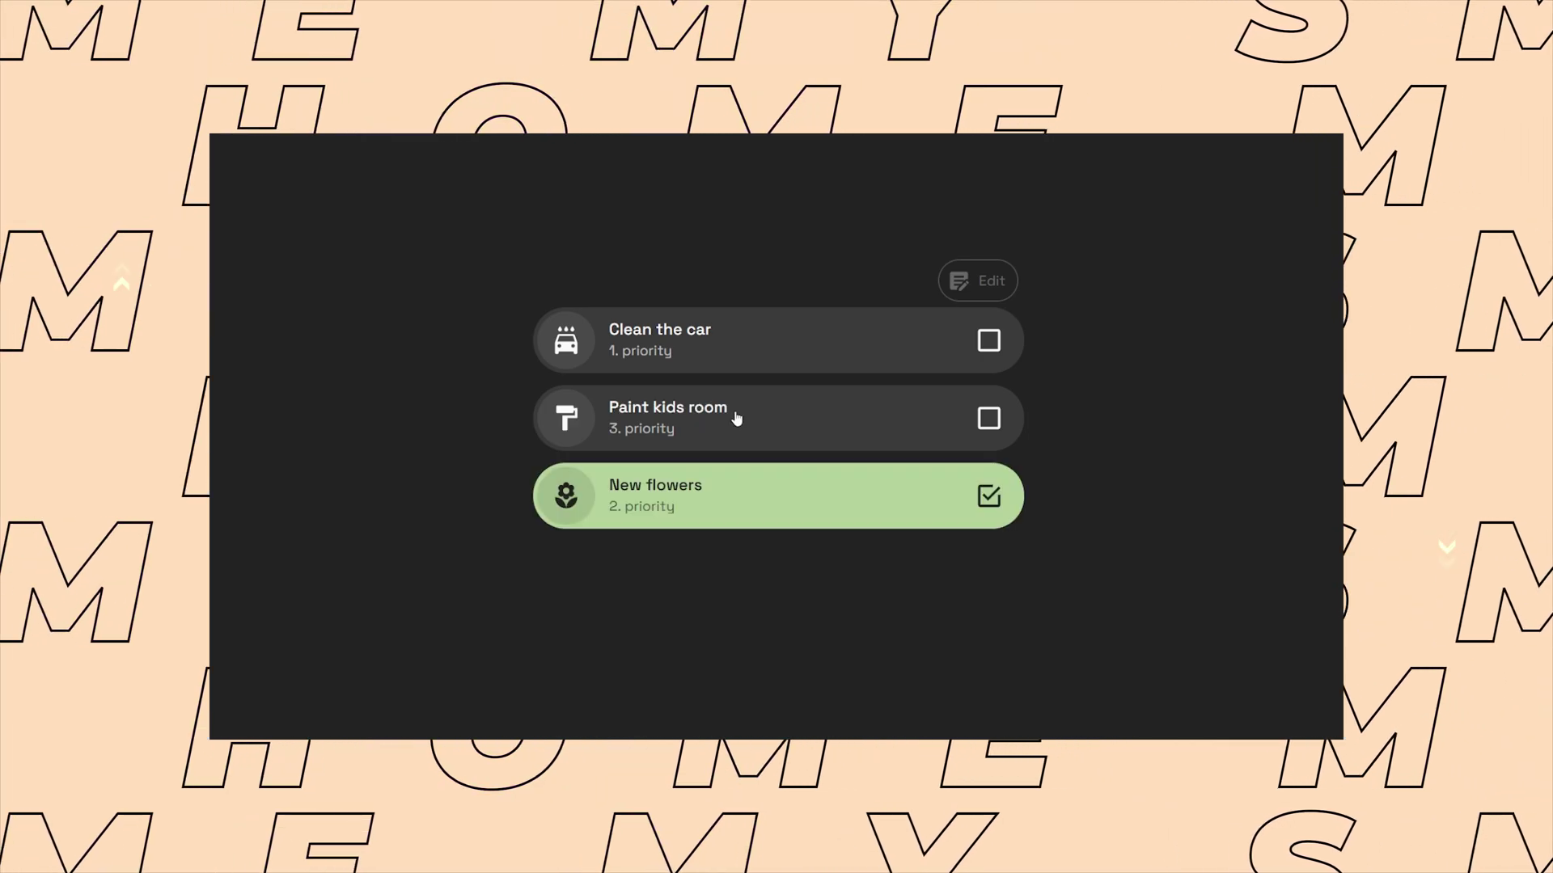
{"action": "left_click", "coordinate": [784, 350]}
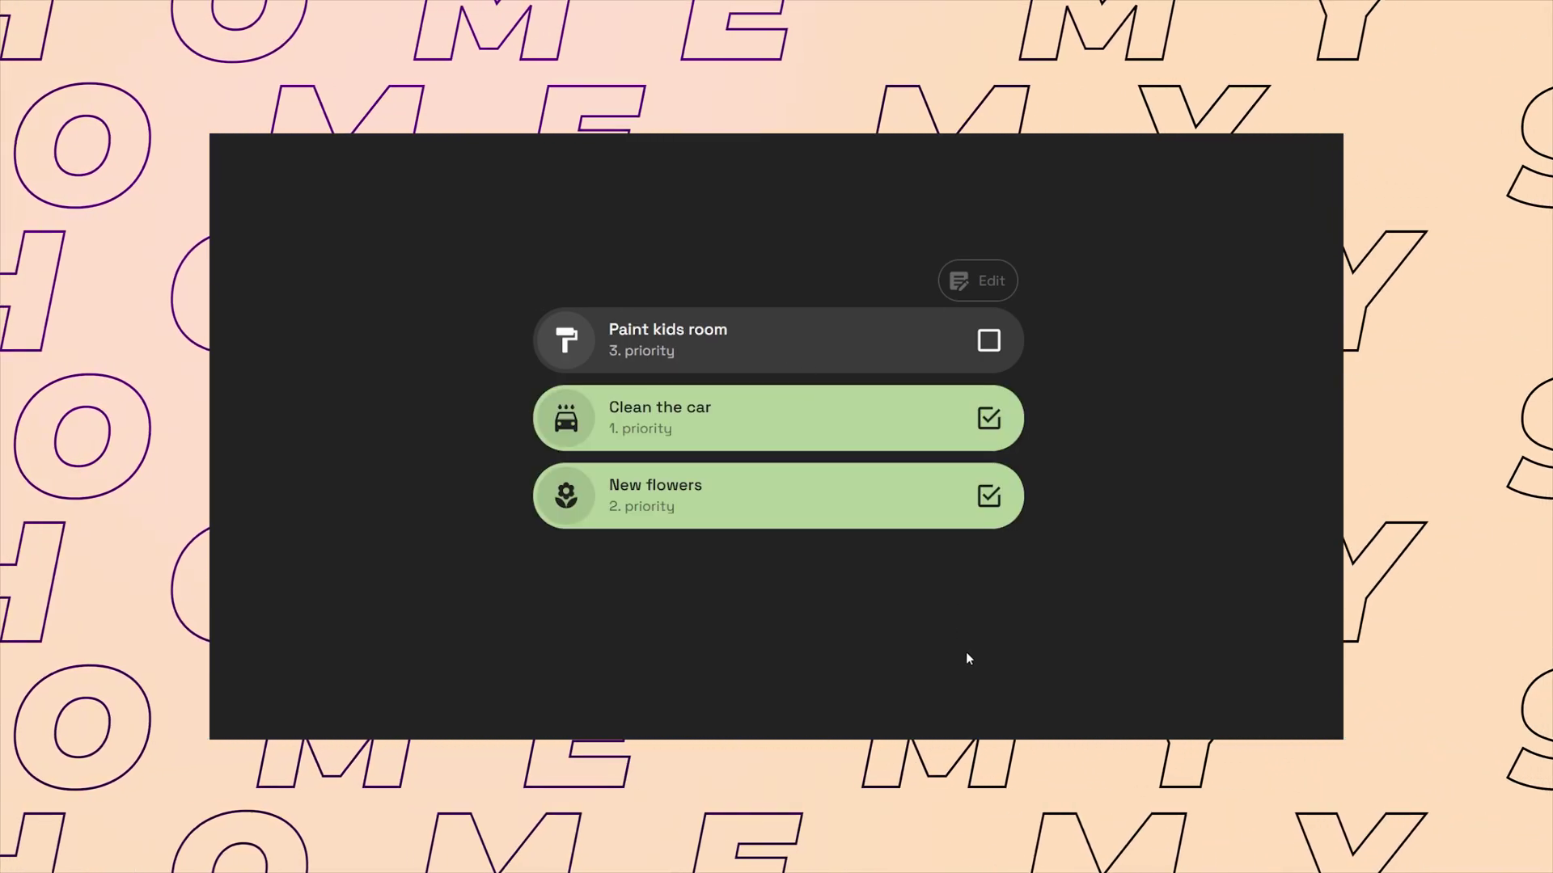
{"action": "left_click", "coordinate": [793, 424]}
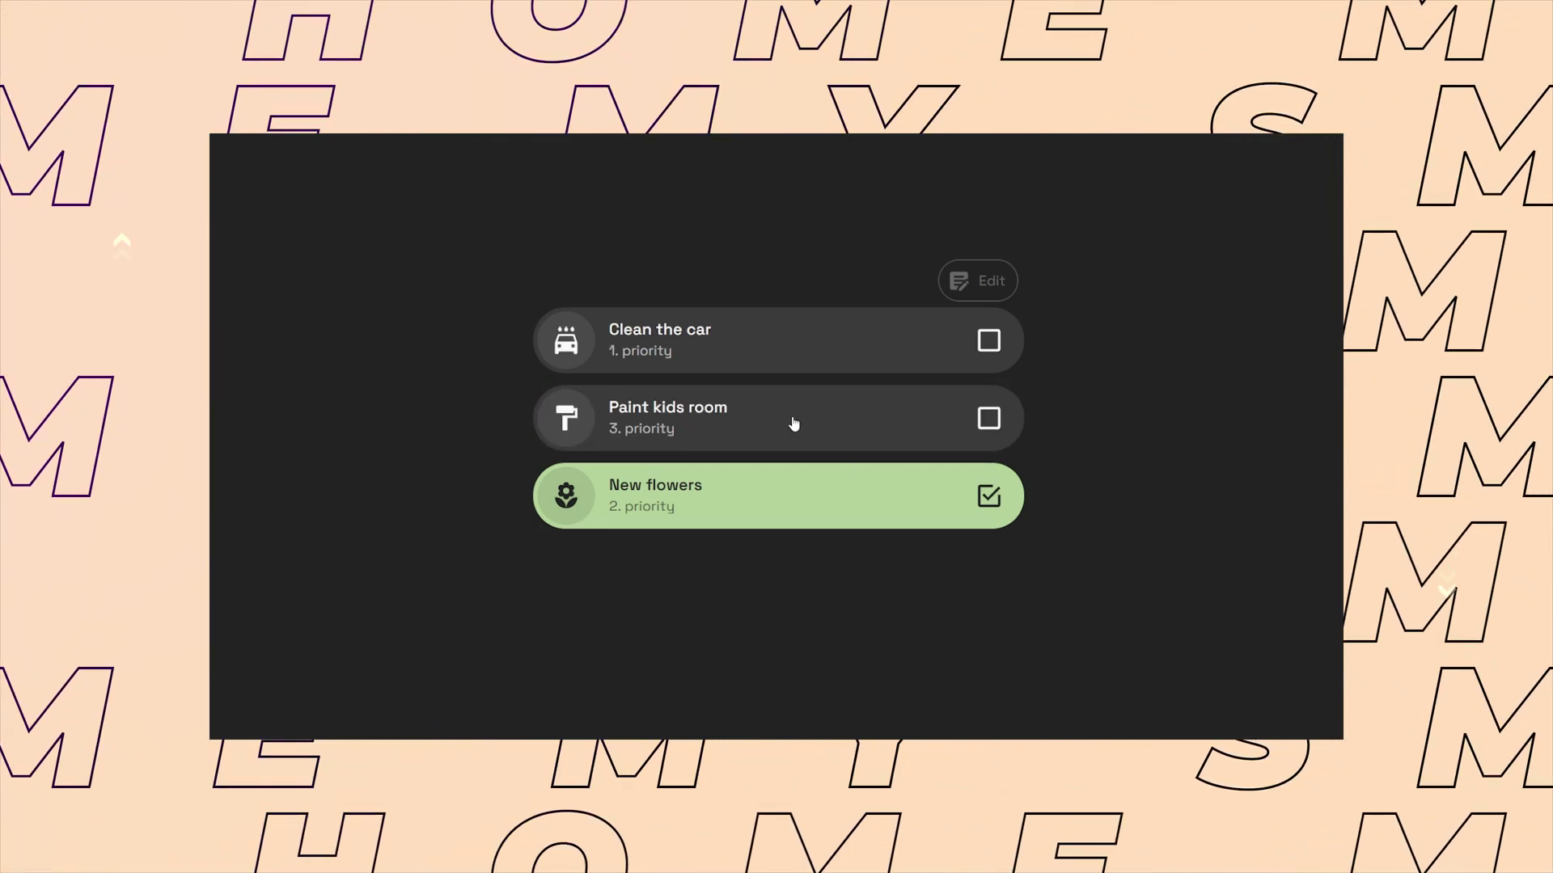
{"action": "left_click", "coordinate": [787, 506]}
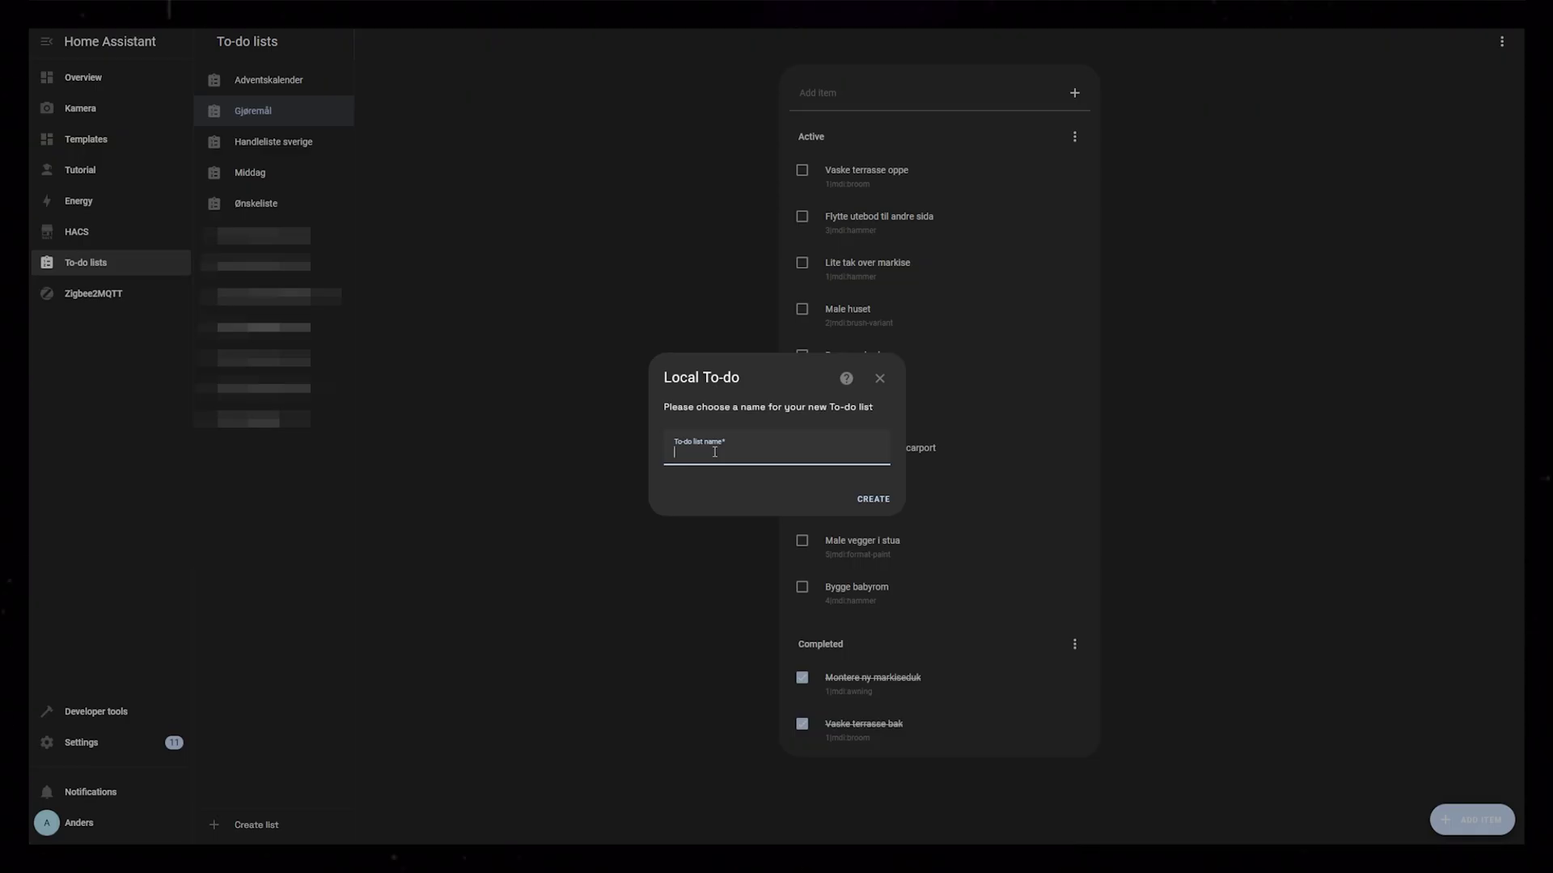
Create a new to-do list named House chores
{"action": "type", "text": "House chores"}
{"action": "left_click", "coordinate": [874, 499]}
{"action": "left_click", "coordinate": [869, 498]}
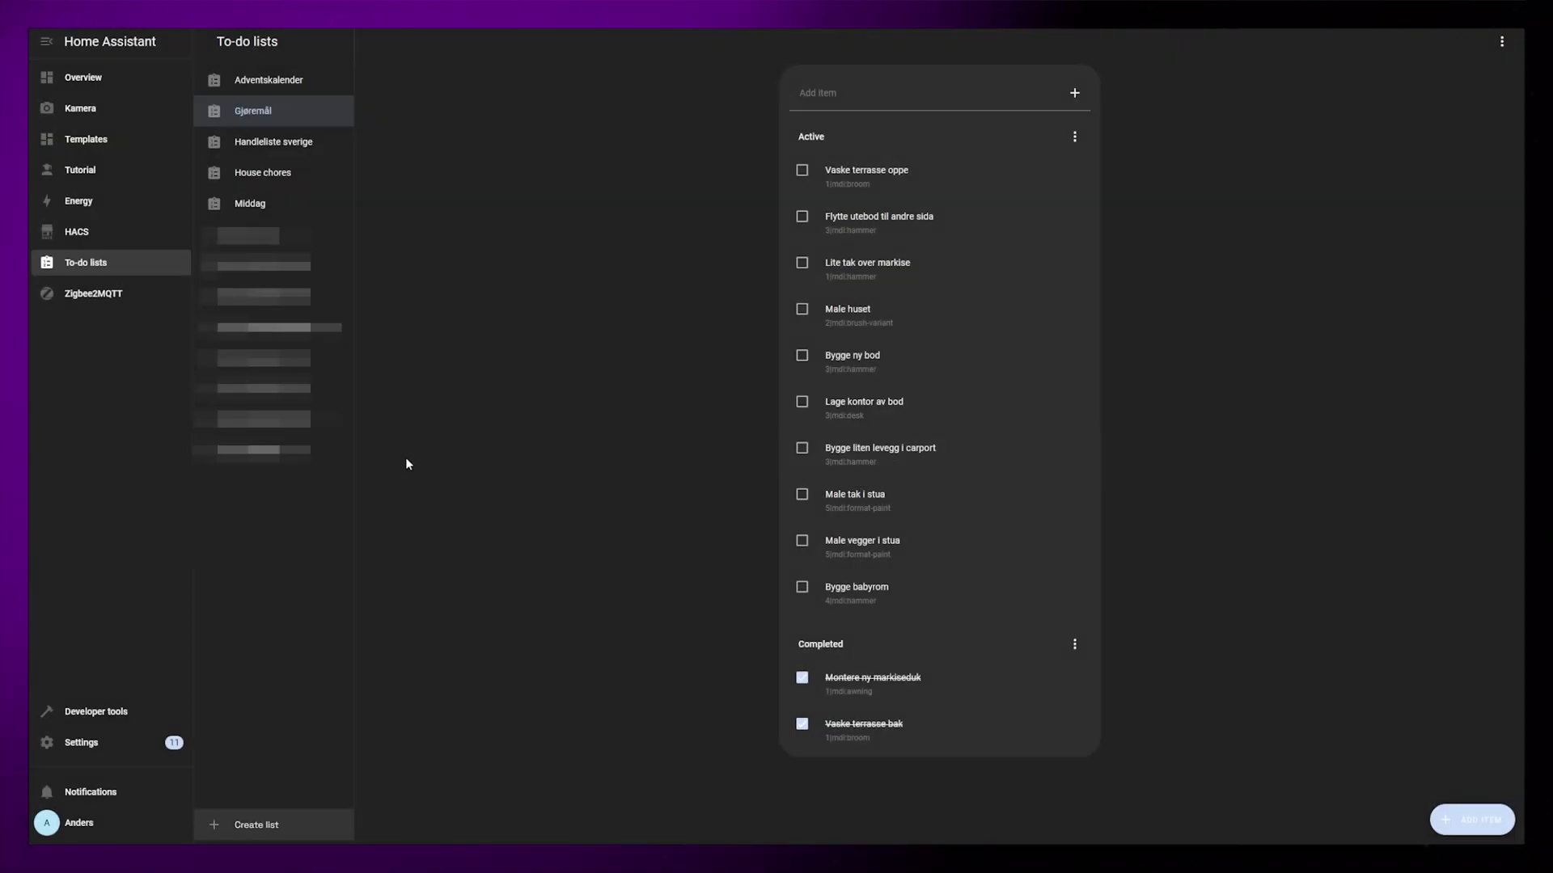
Add Clean the car, Paint kids room and New flowers, then open Clean the car
{"action": "type", "text": "Clean the car"}
{"action": "key", "text": "Return"}
{"action": "type", "text": "Paint kids room"}
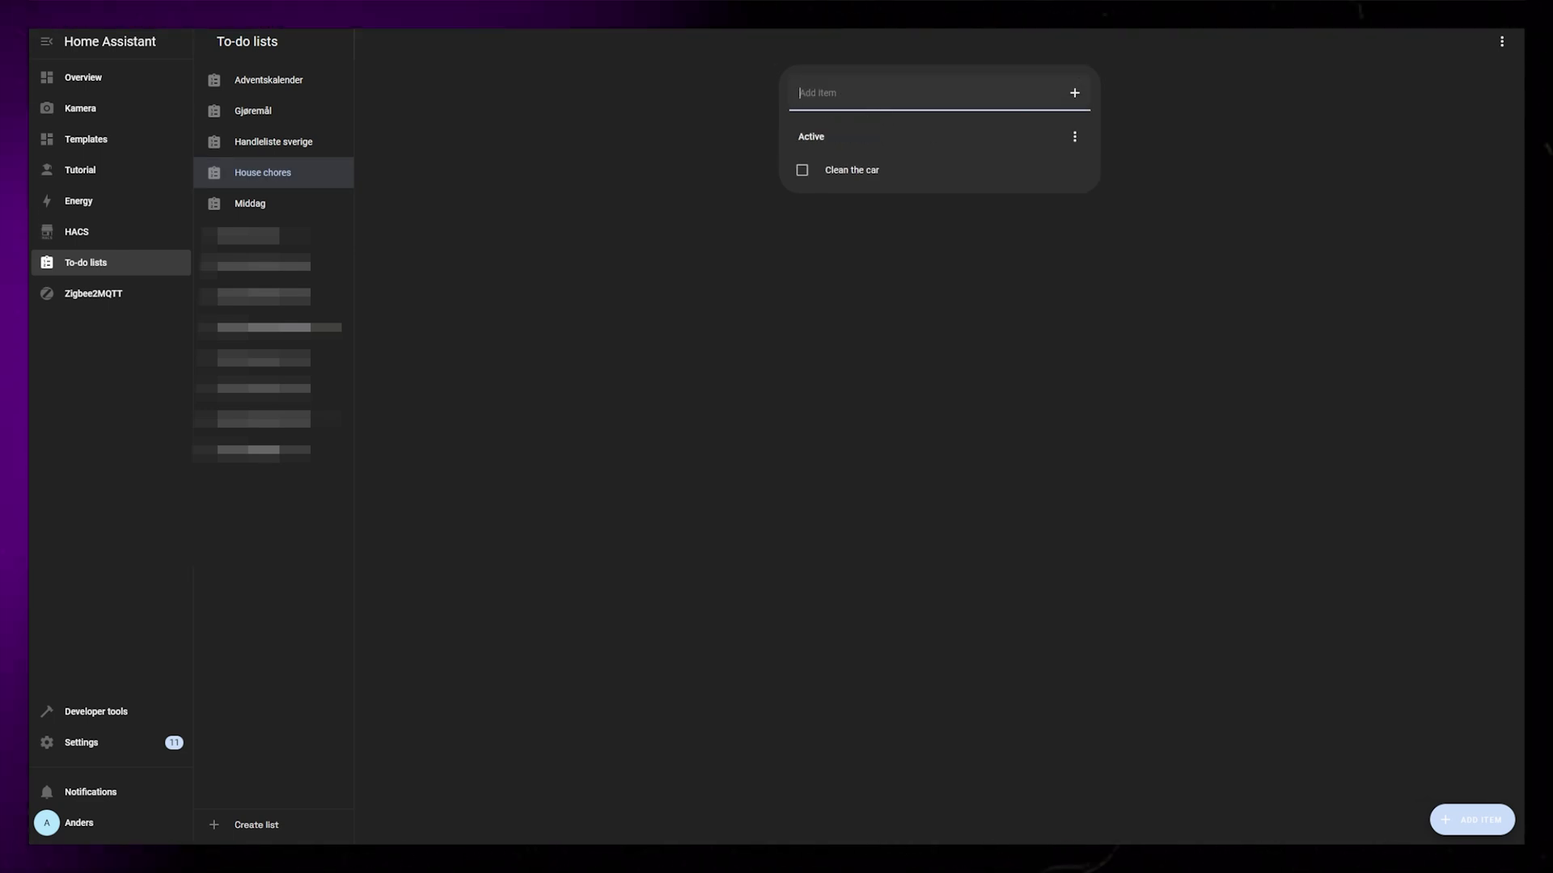
{"action": "key", "text": "Return"}
{"action": "type", "text": "New flowers"}
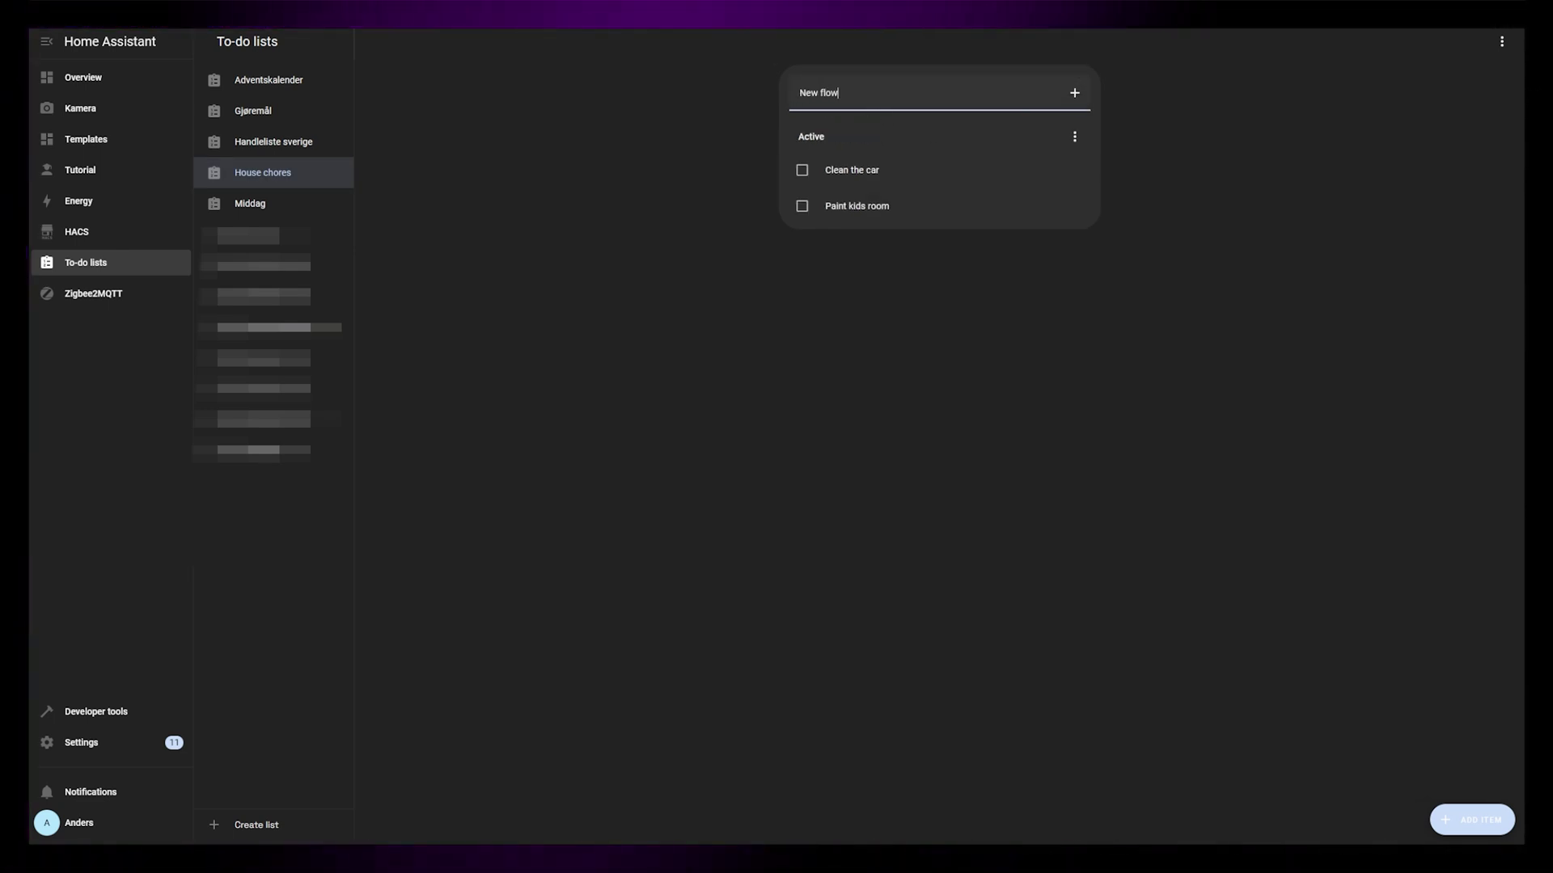
{"action": "key", "text": "Return"}
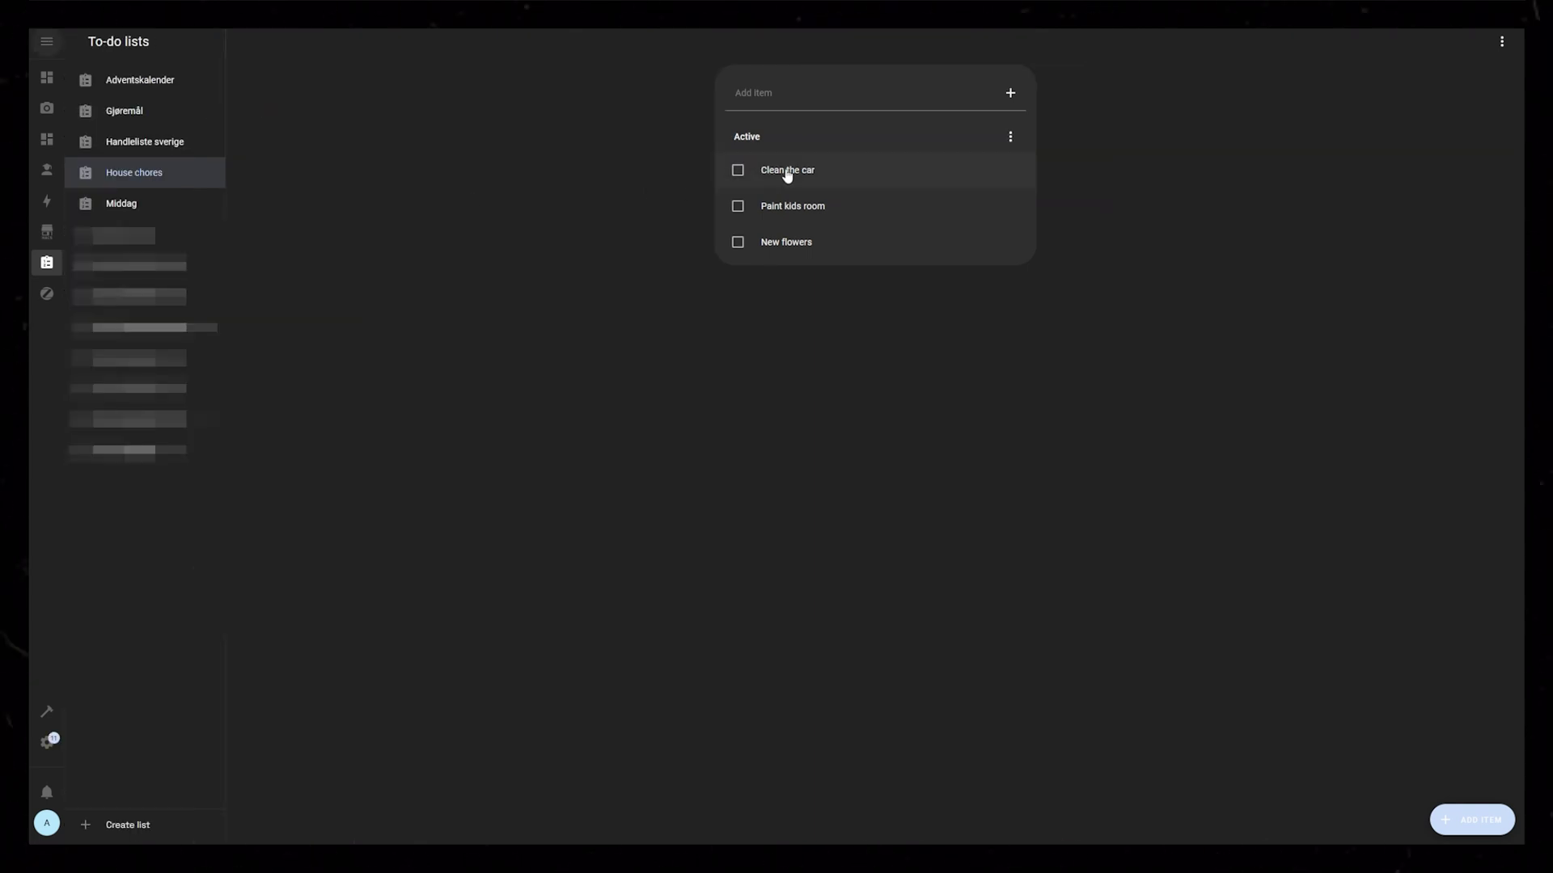
{"action": "left_click", "coordinate": [803, 173]}
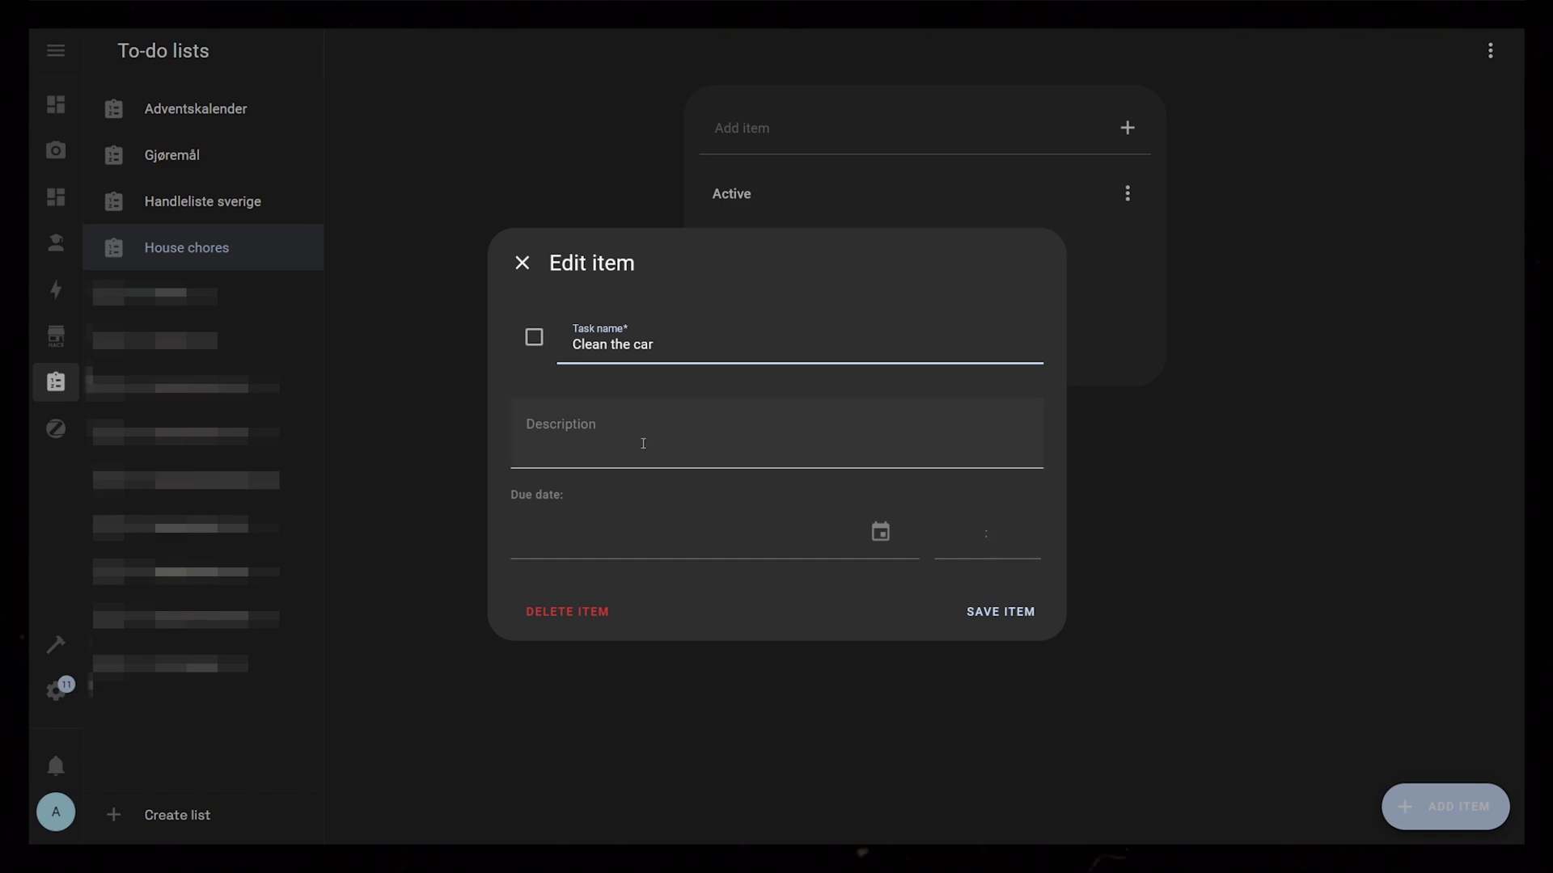
Give Clean the car the description 1|mdi:car-wash and save it
{"action": "left_click", "coordinate": [599, 450]}
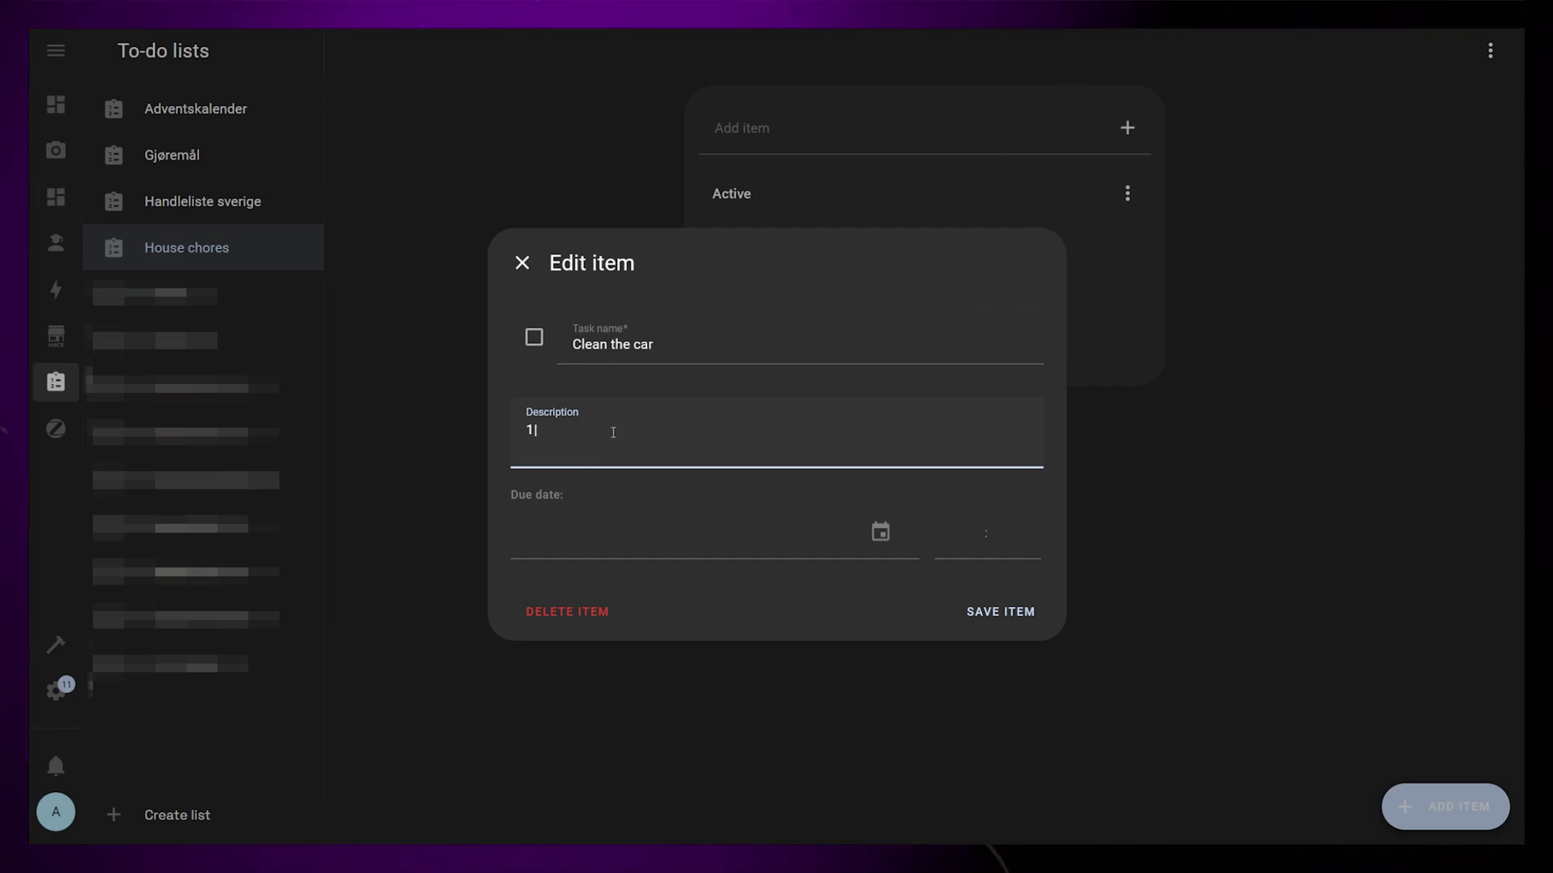
{"action": "type", "text": "mdi:car-wash"}
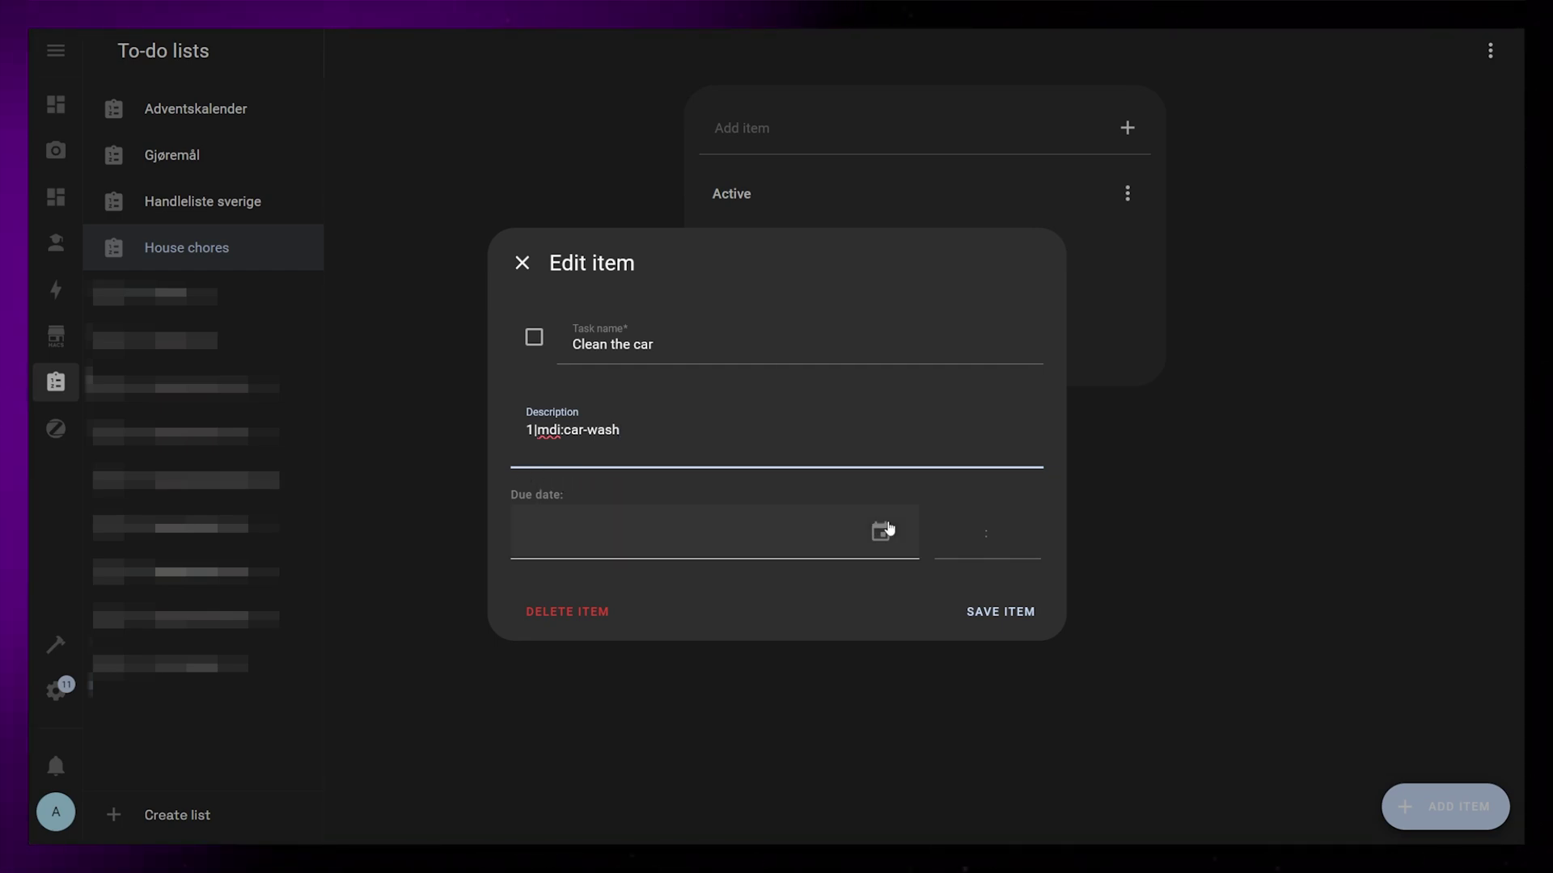
{"action": "left_click", "coordinate": [995, 611]}
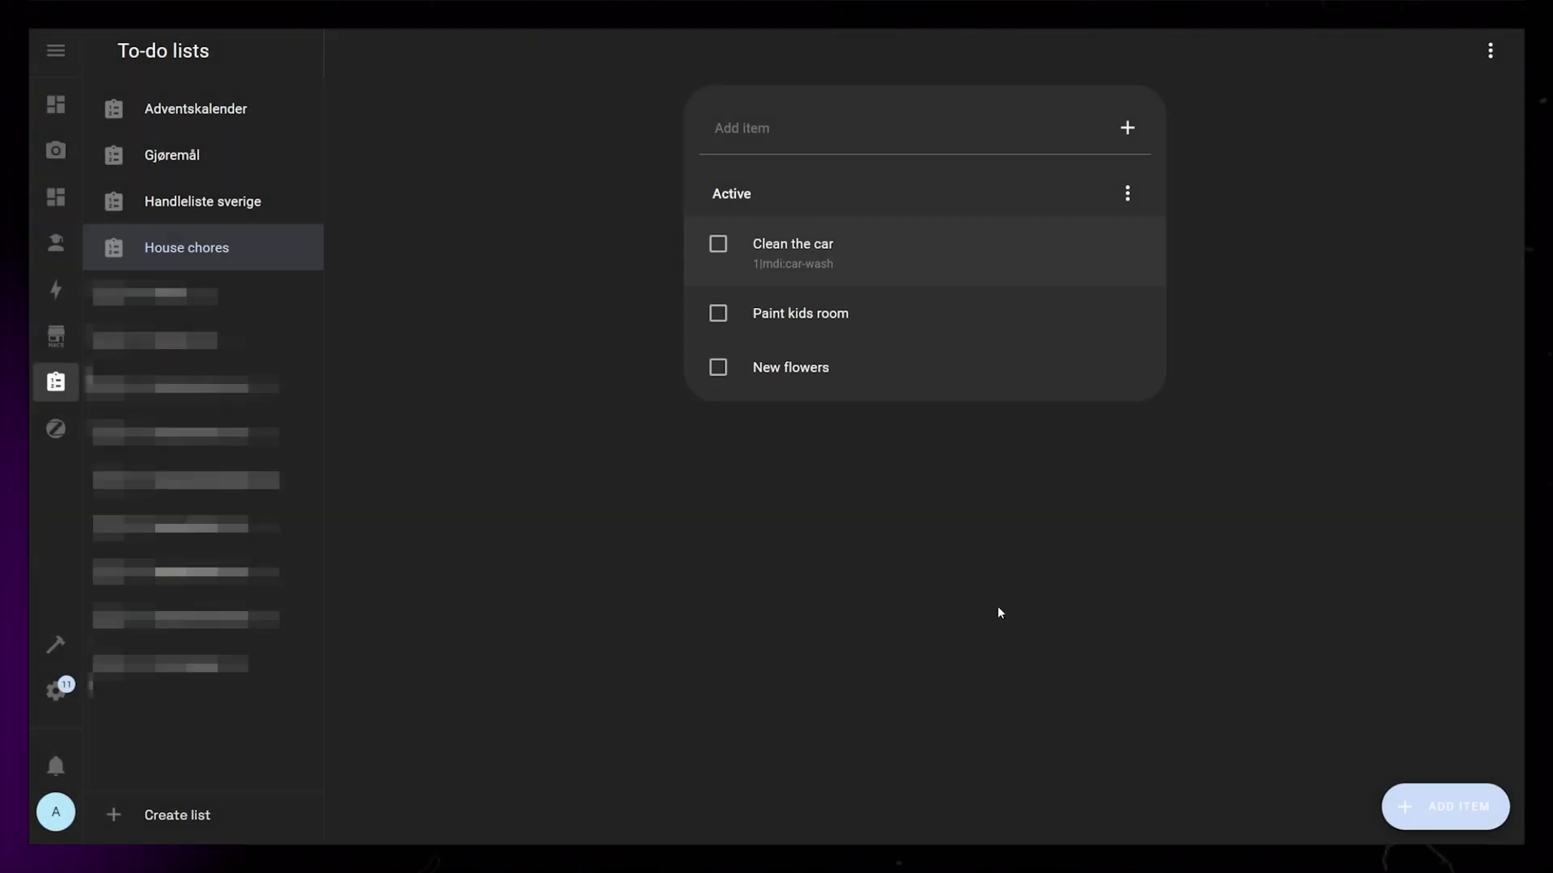
Save descriptions 3|mdi:format-paint on Paint kids room and 2|mdi:flower on New flowers
{"action": "left_click", "coordinate": [801, 312]}
{"action": "left_click", "coordinate": [614, 443]}
{"action": "type", "text": "3|mdi:format-paint"}
{"action": "left_click", "coordinate": [1000, 612]}
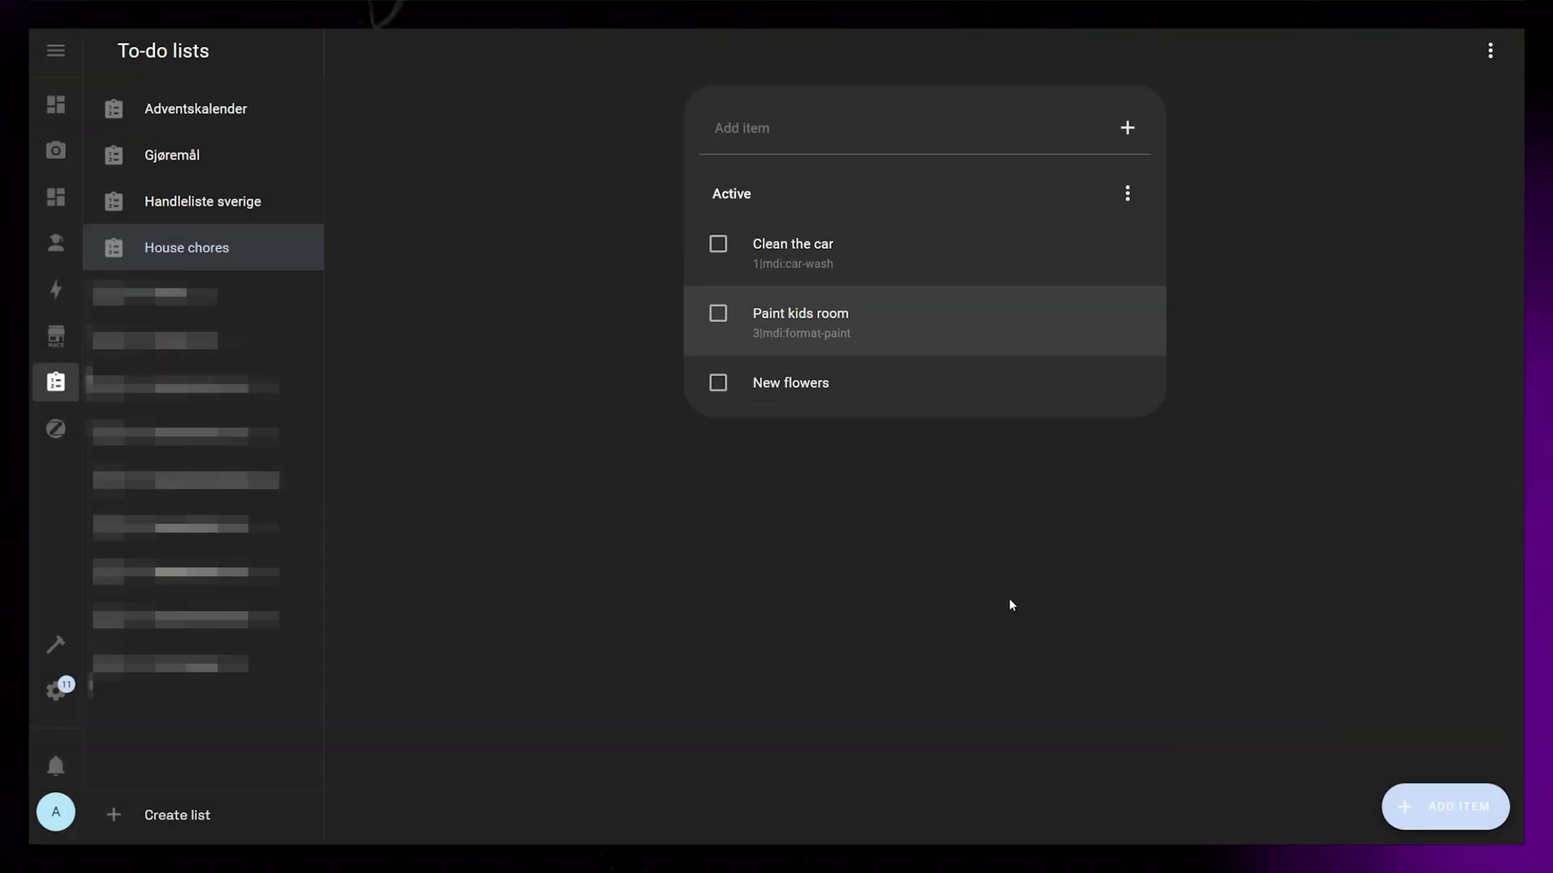
{"action": "left_click", "coordinate": [797, 386]}
{"action": "type", "text": "2|mdi:flower"}
{"action": "left_click", "coordinate": [1000, 612]}
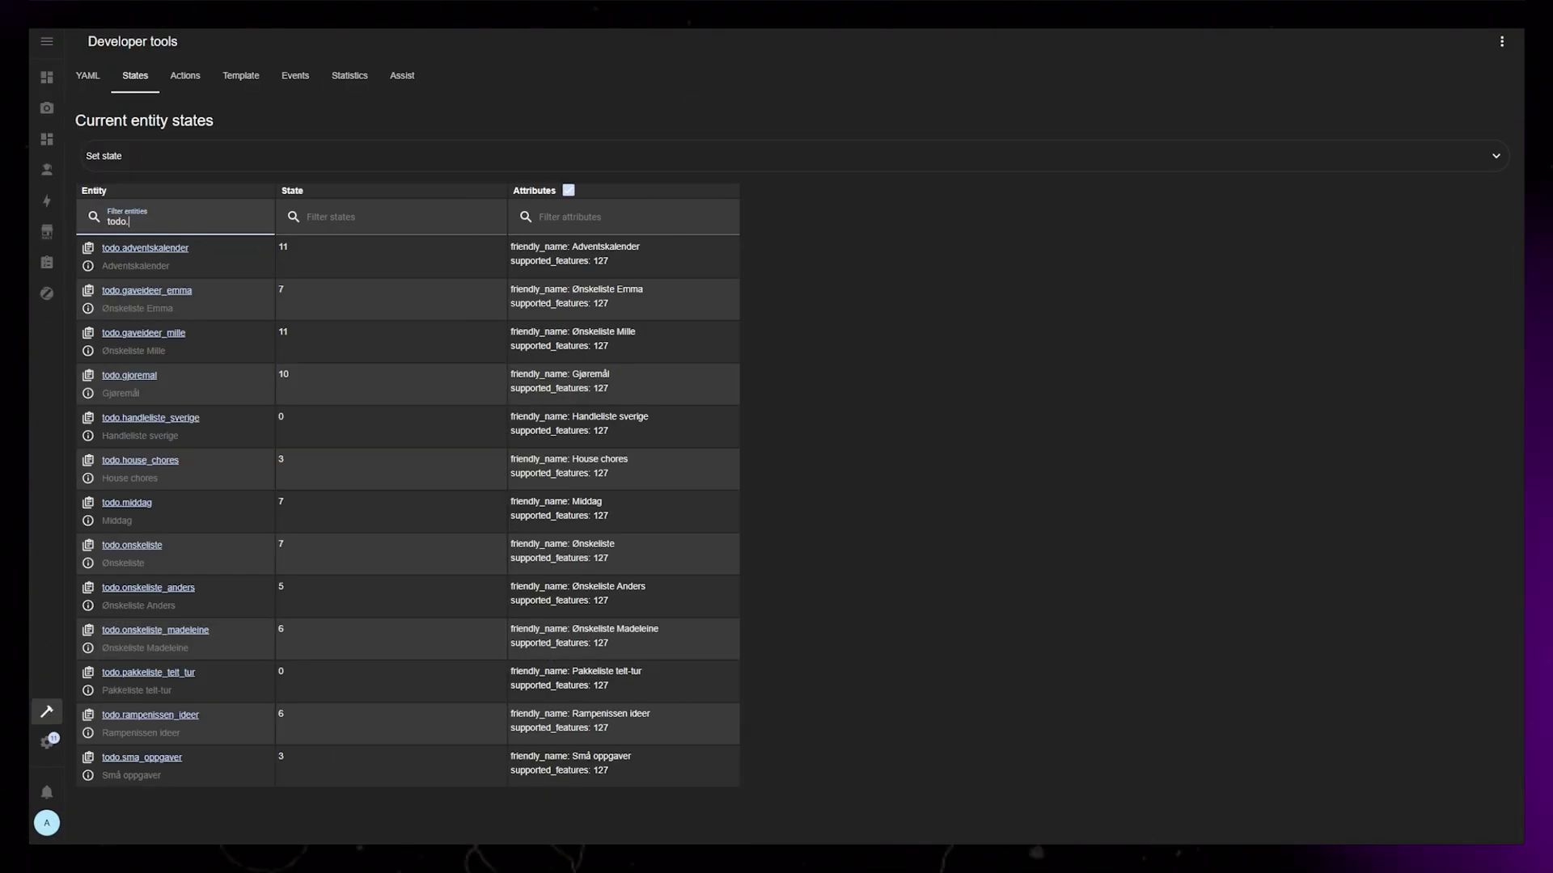
Filter the States list by 'hou' and open the todo.house_chores entity details
{"action": "type", "text": "hou"}
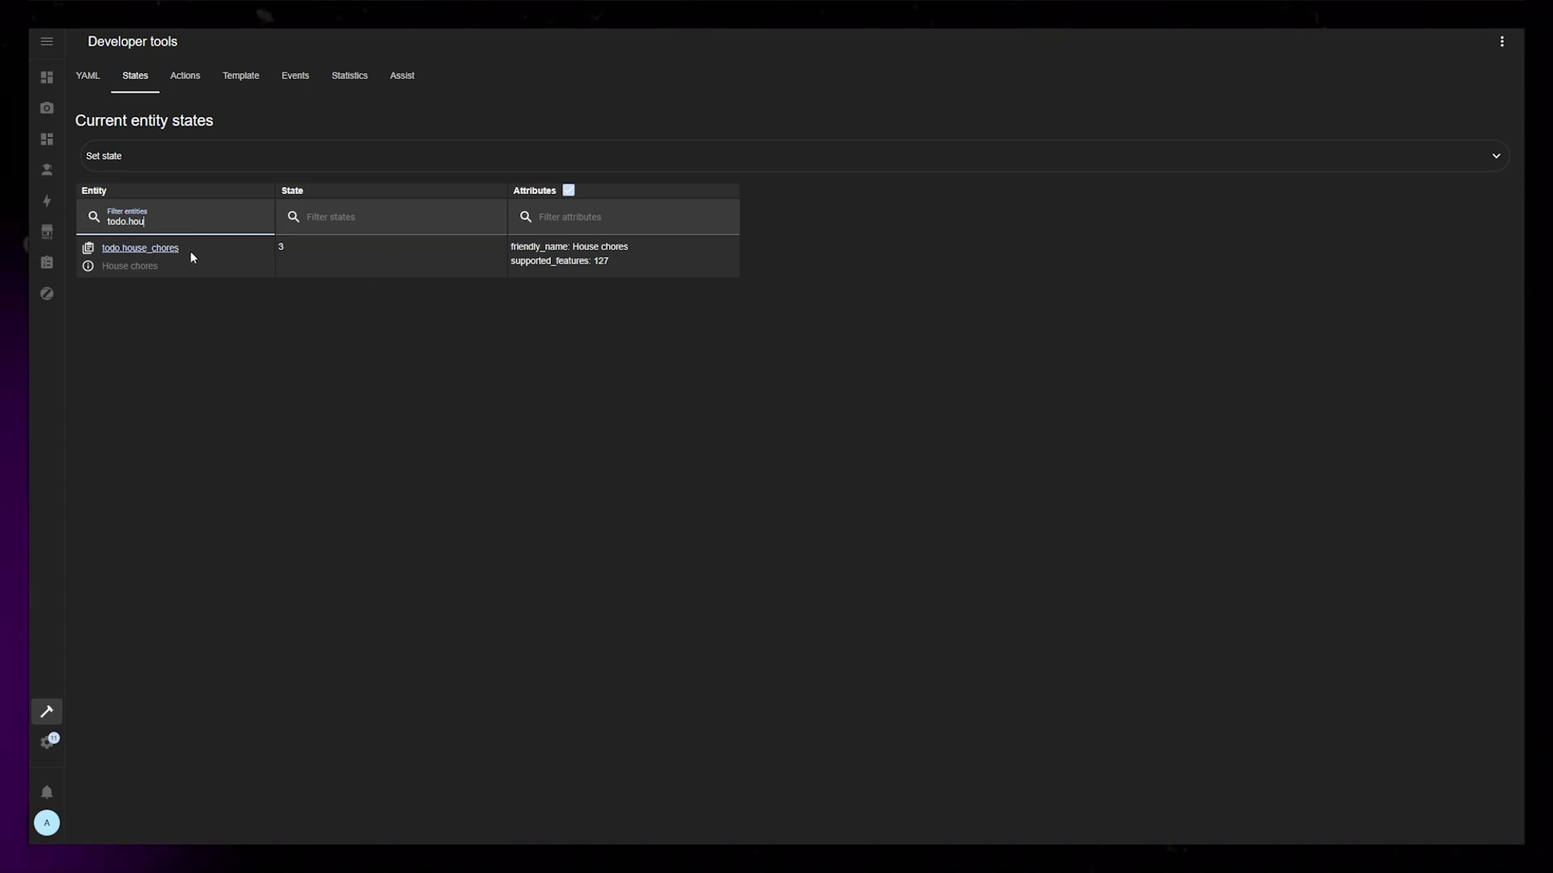
{"action": "left_click_drag", "start_coordinate": [181, 247], "coordinate": [104, 248]}
{"action": "left_click", "coordinate": [89, 267]}
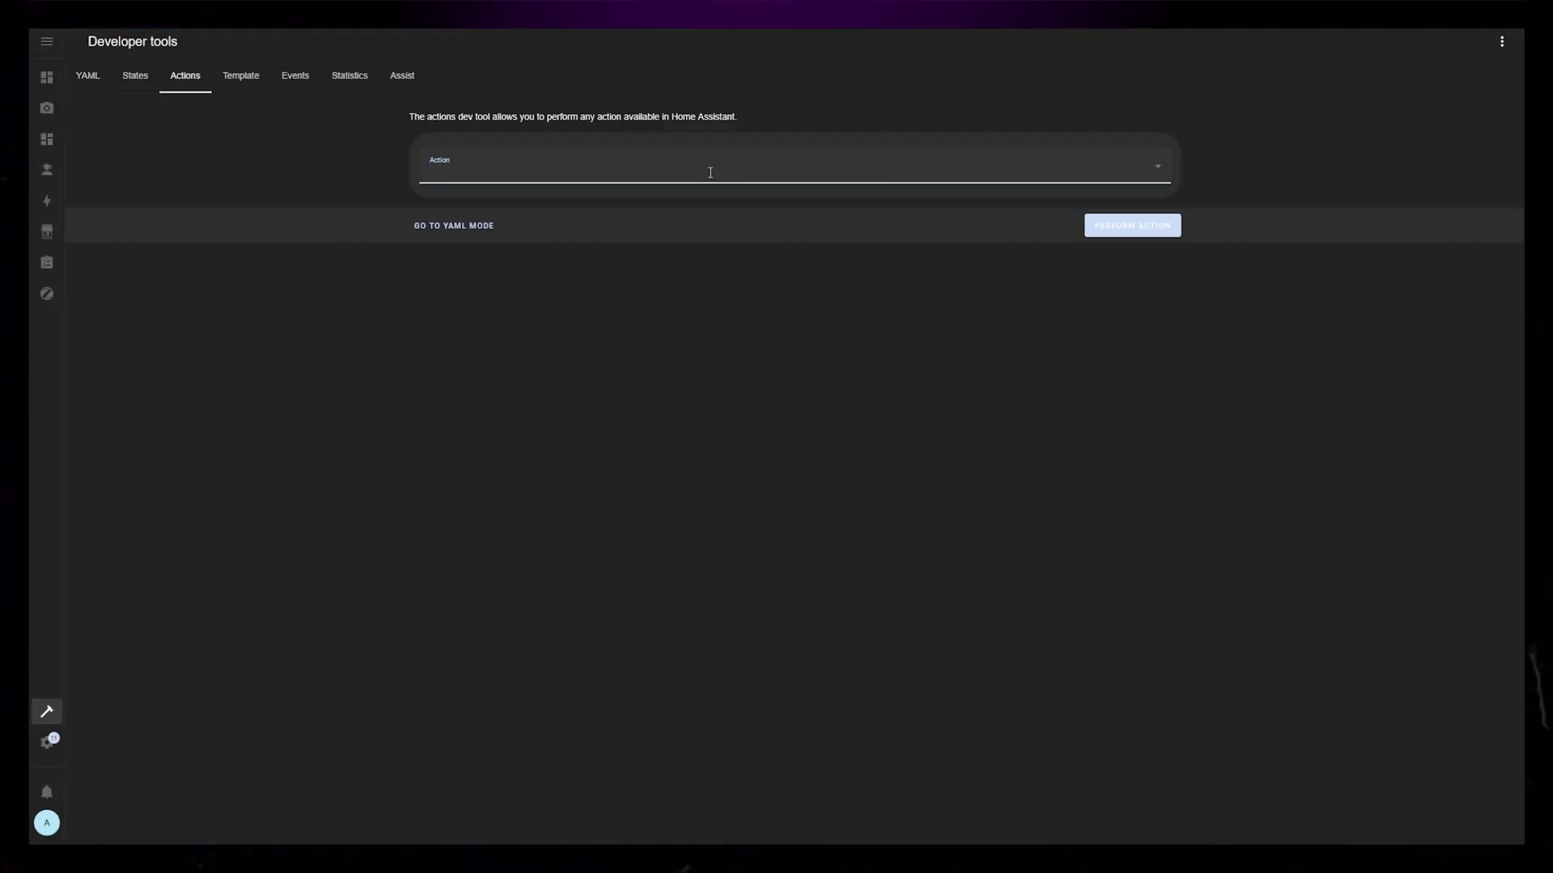
Run To-do list: Get items on House chores with the Status filter unticked
{"action": "type", "text": "todo"}
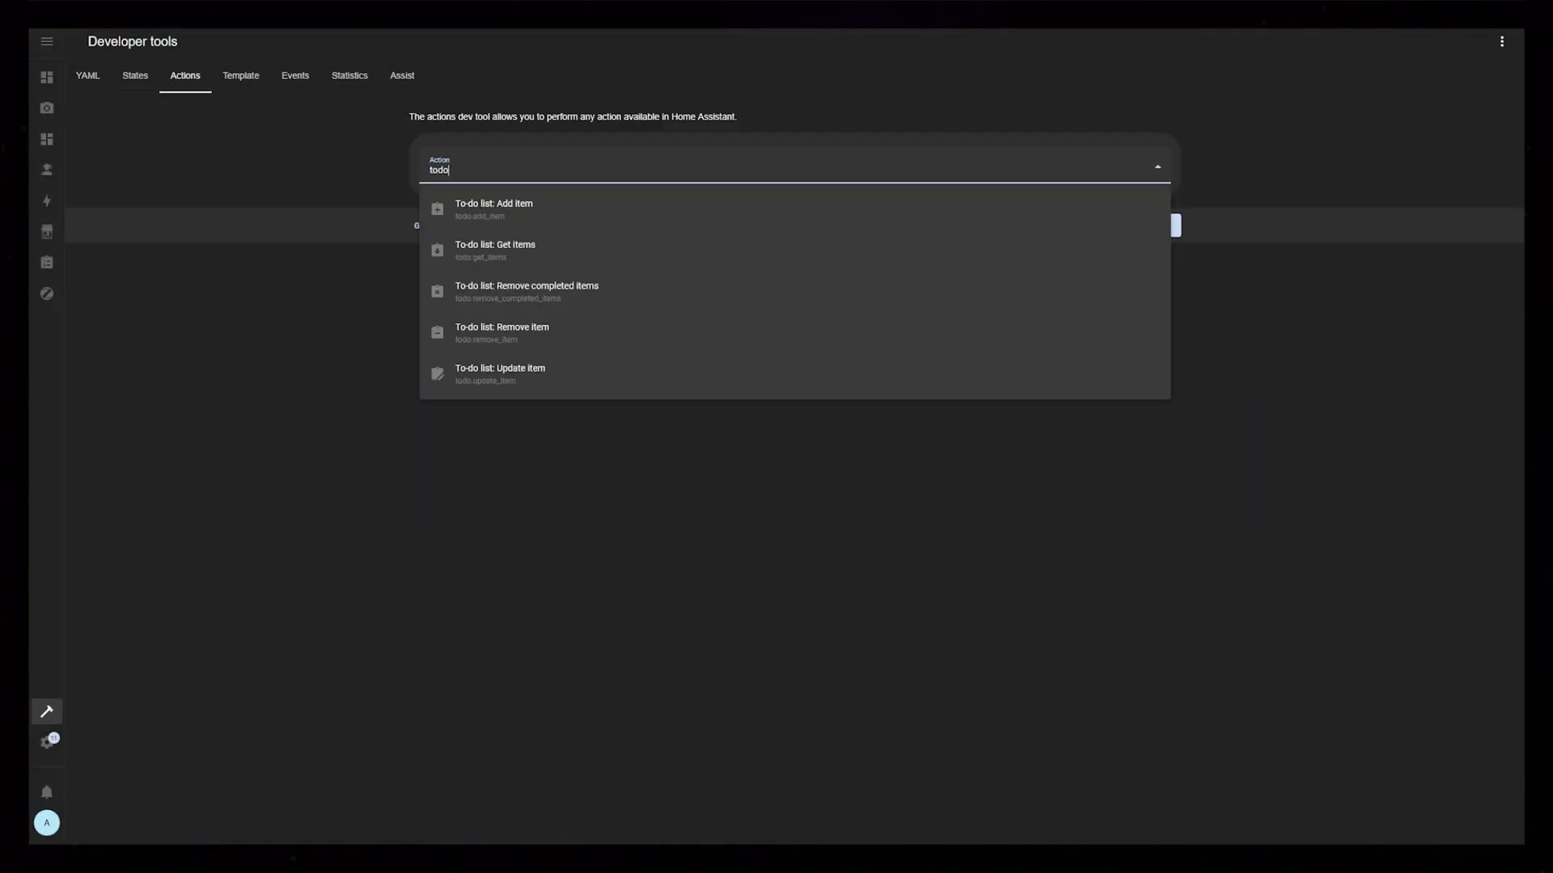
{"action": "left_click", "coordinate": [555, 253]}
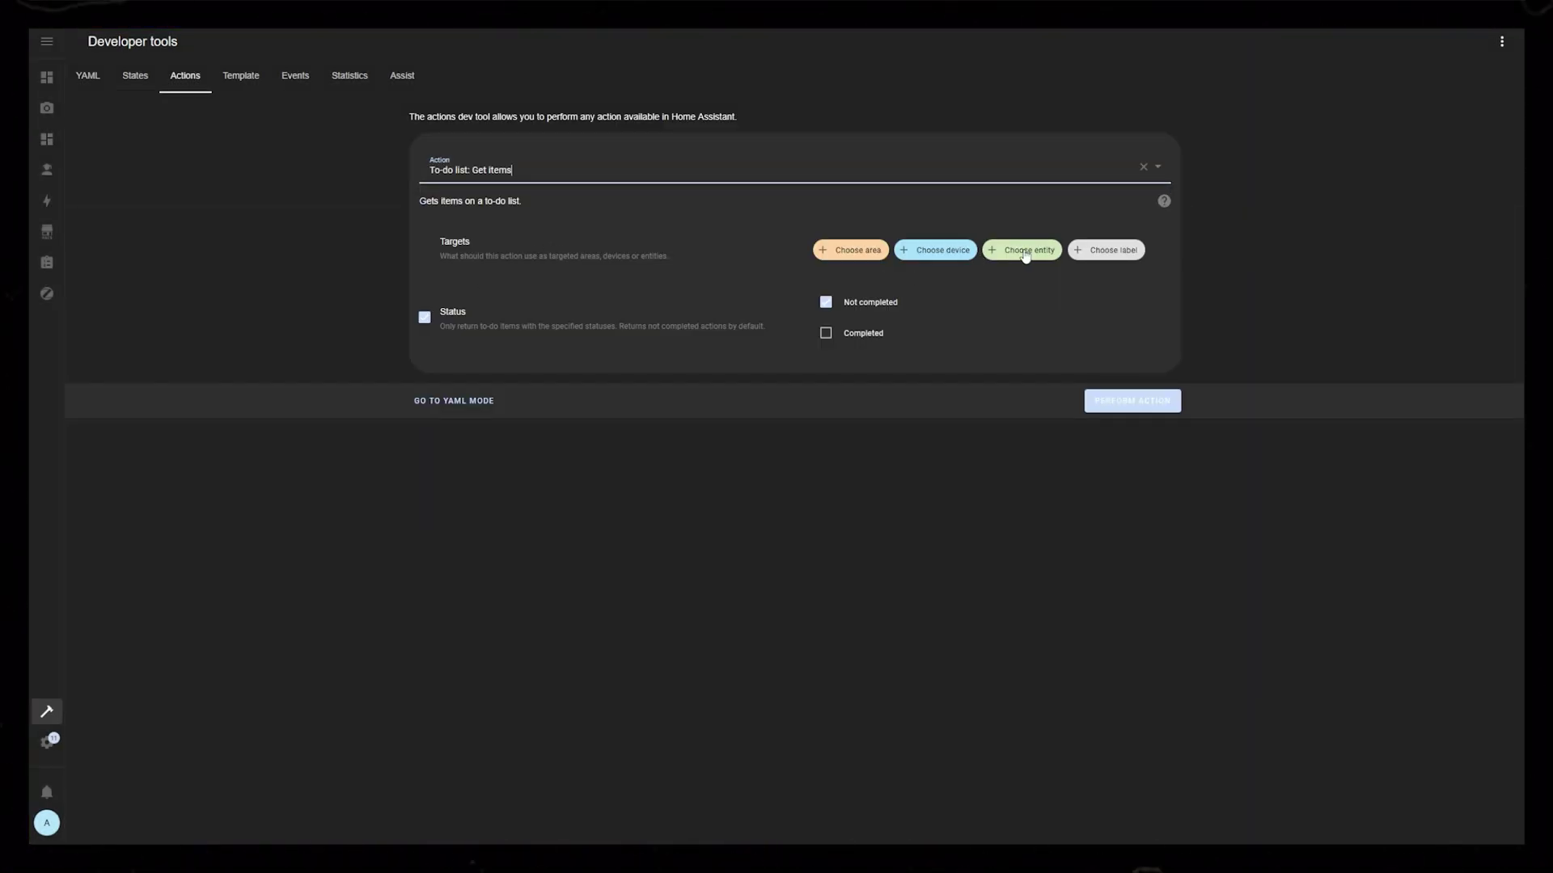
{"action": "left_click", "coordinate": [990, 250]}
{"action": "type", "text": "house"}
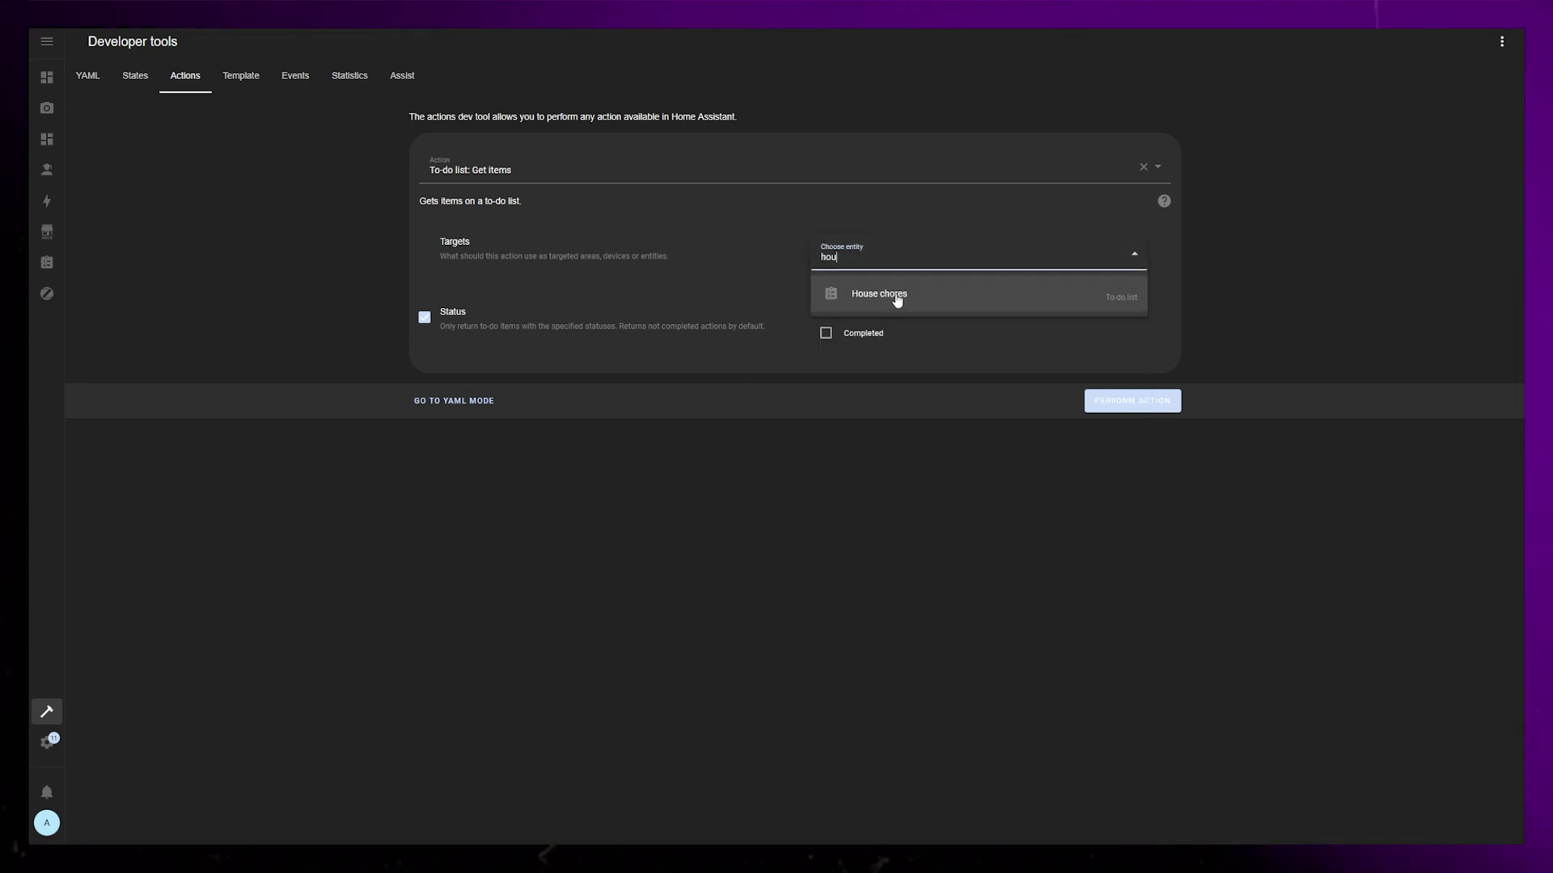
{"action": "left_click", "coordinate": [892, 296]}
{"action": "left_click", "coordinate": [426, 344]}
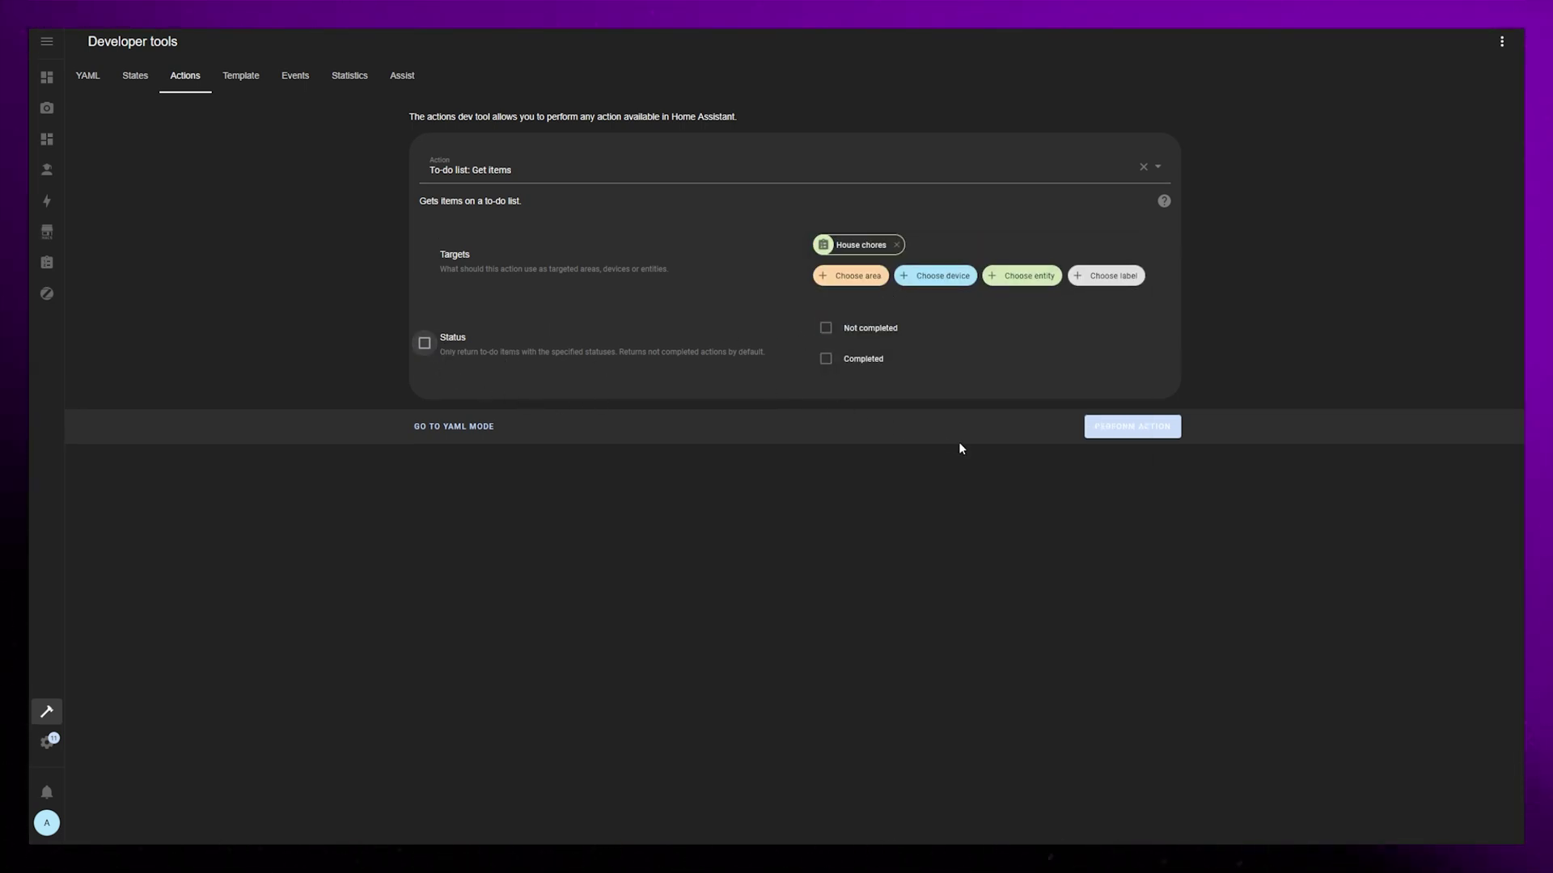
{"action": "left_click", "coordinate": [1119, 431]}
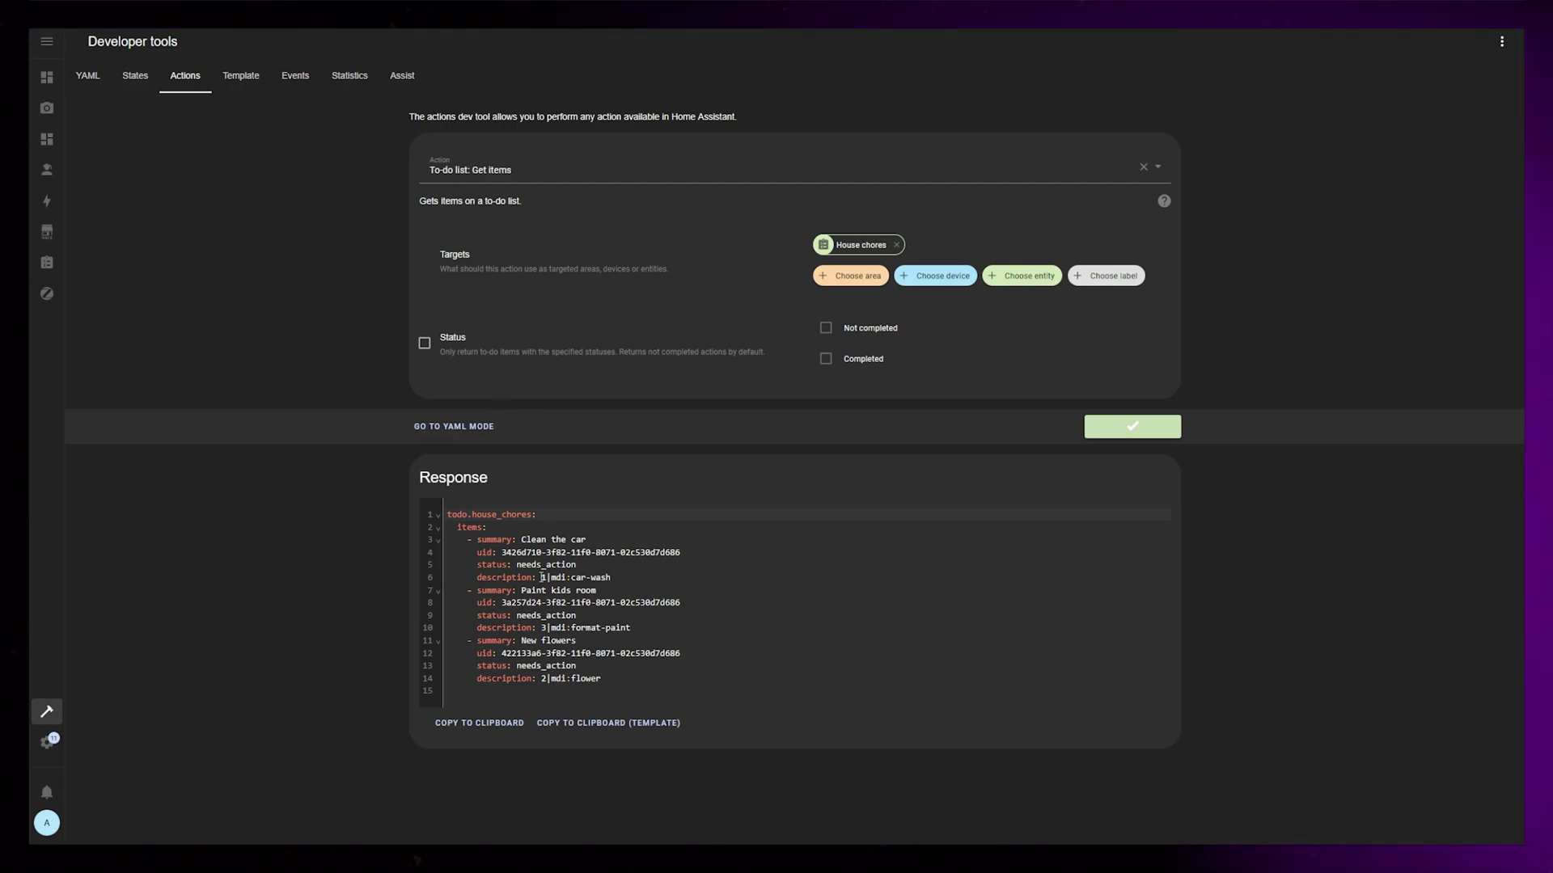
Mark Clean the car completed and rerun, then mark it not done and rerun
{"action": "left_click_drag", "start_coordinate": [617, 687], "coordinate": [591, 603]}
{"action": "left_click", "coordinate": [570, 558]}
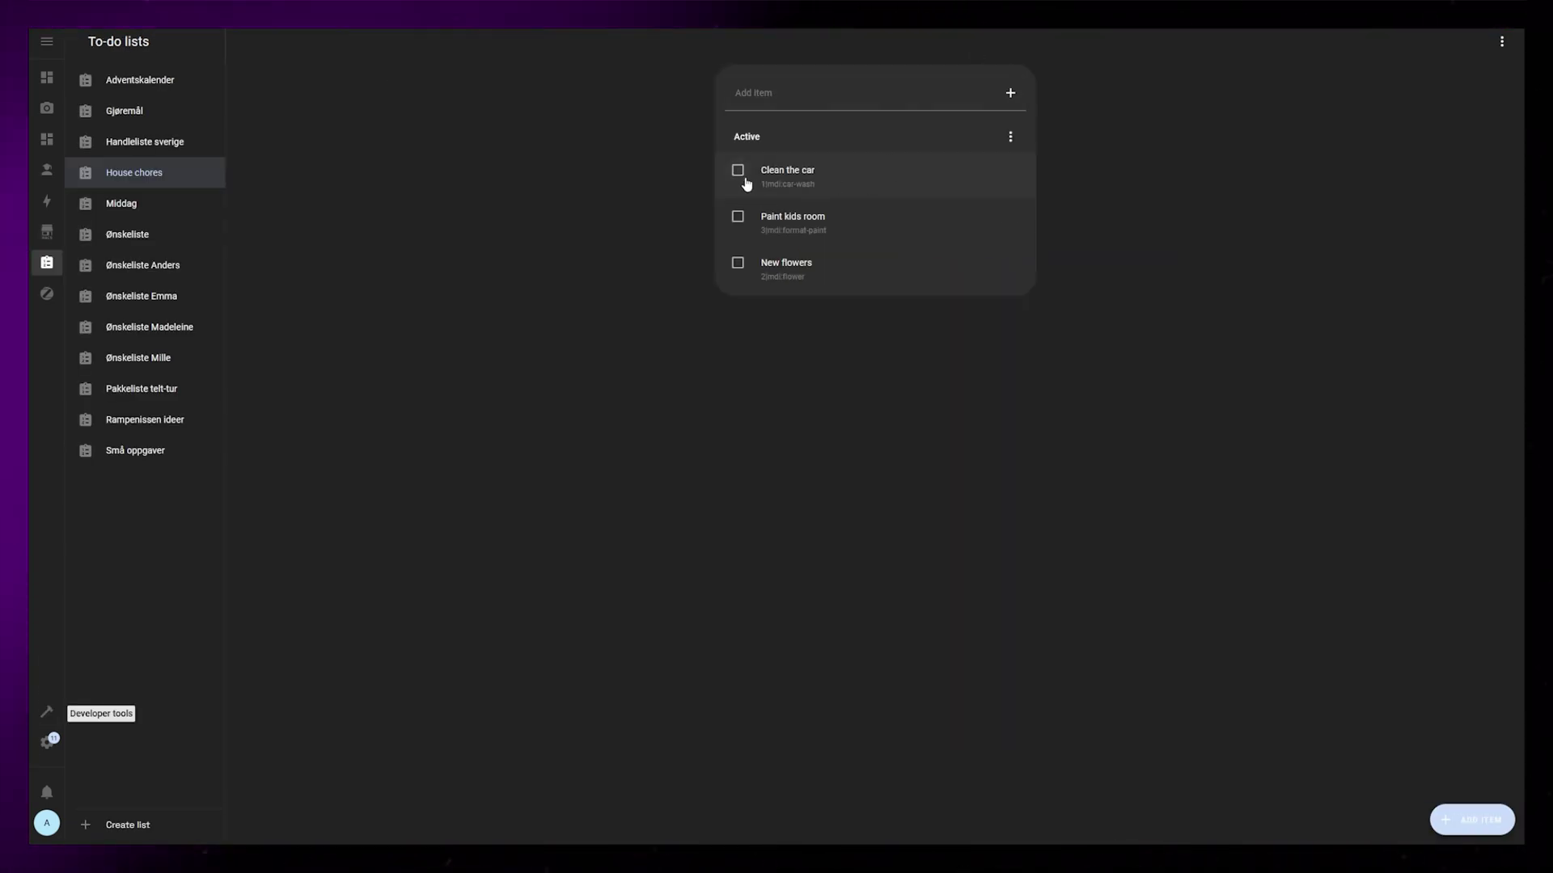
{"action": "left_click", "coordinate": [738, 170]}
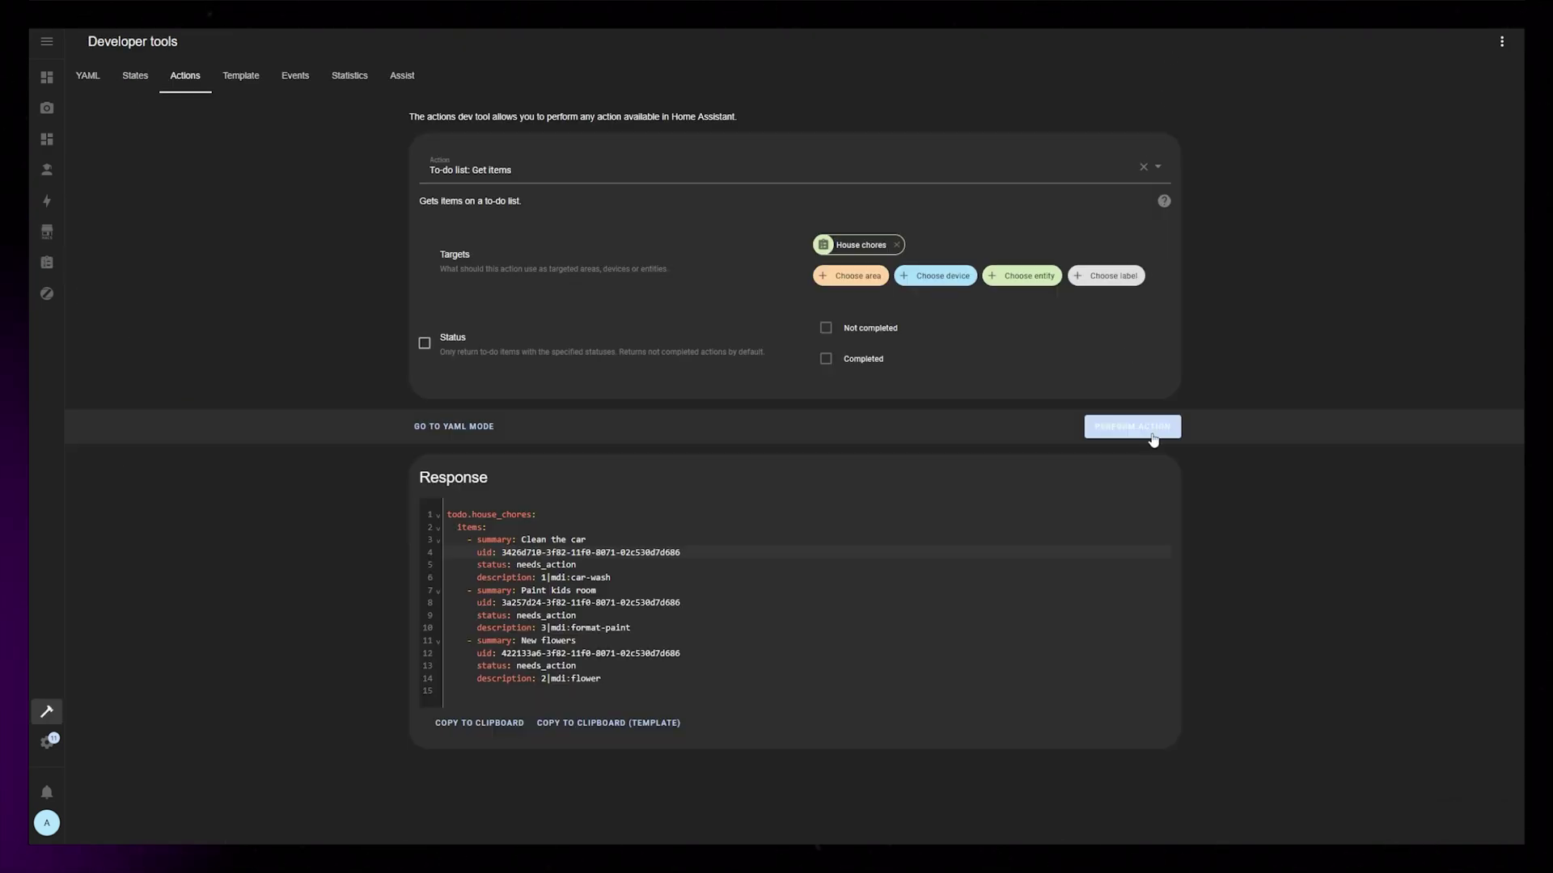
{"action": "left_click", "coordinate": [517, 564]}
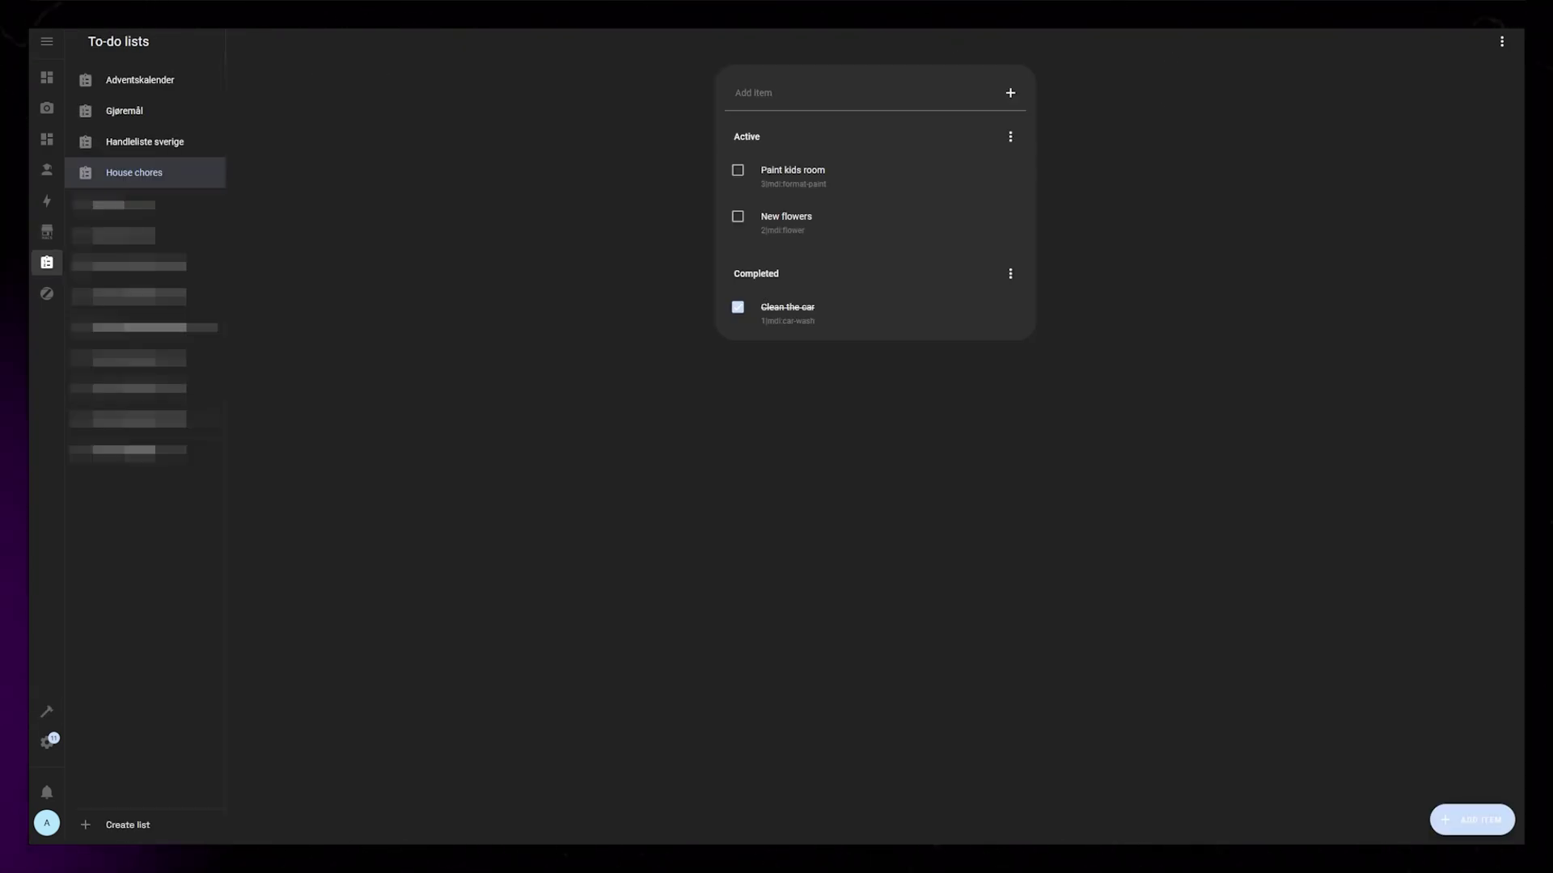
{"action": "left_click", "coordinate": [735, 306]}
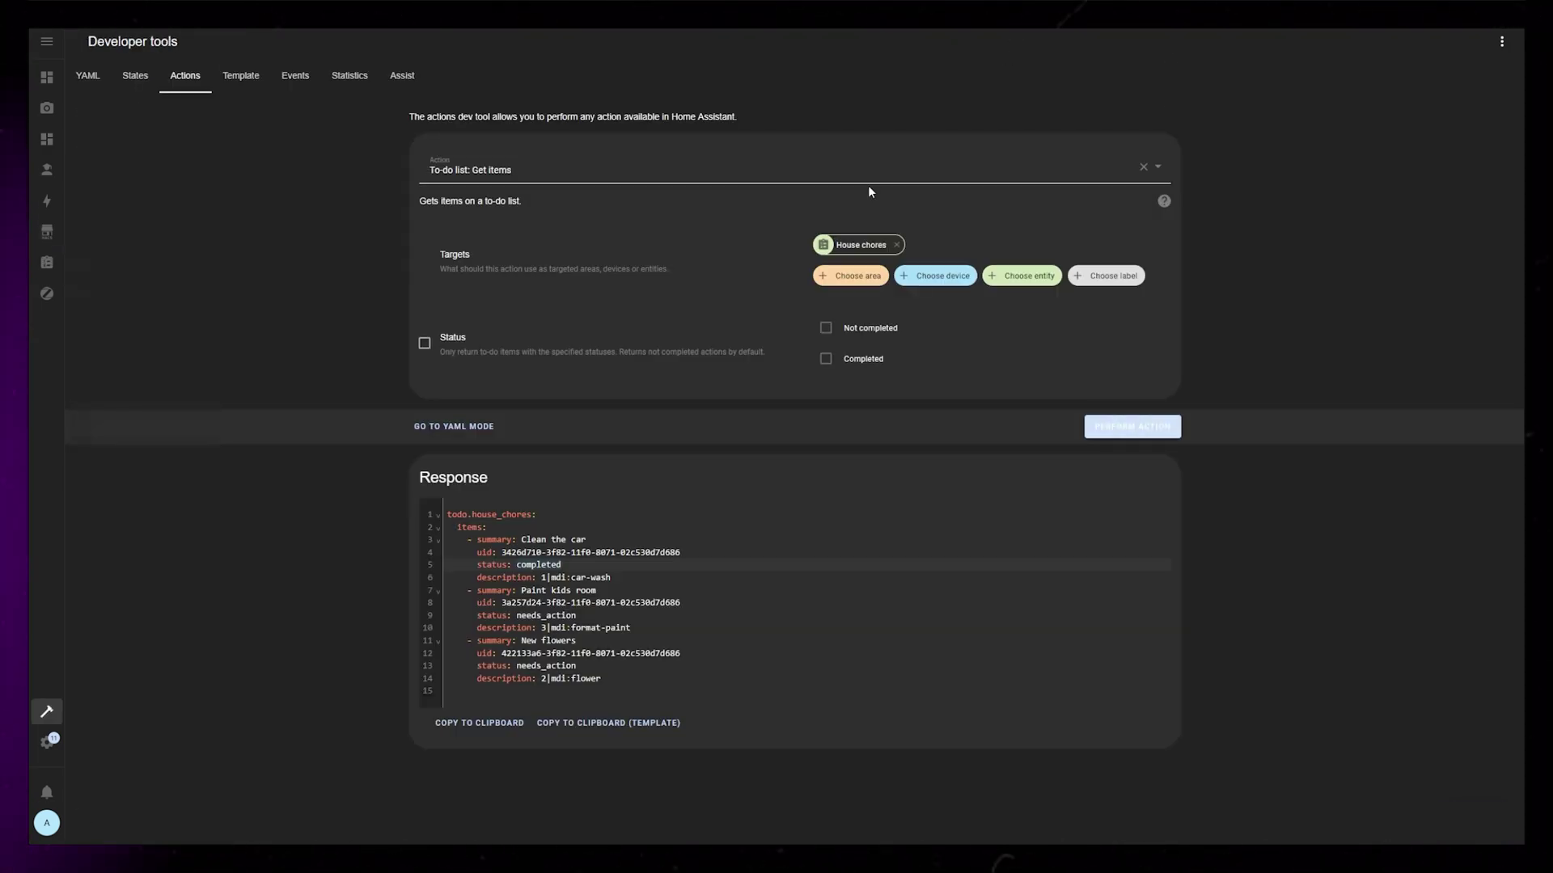
{"action": "left_click", "coordinate": [1132, 426]}
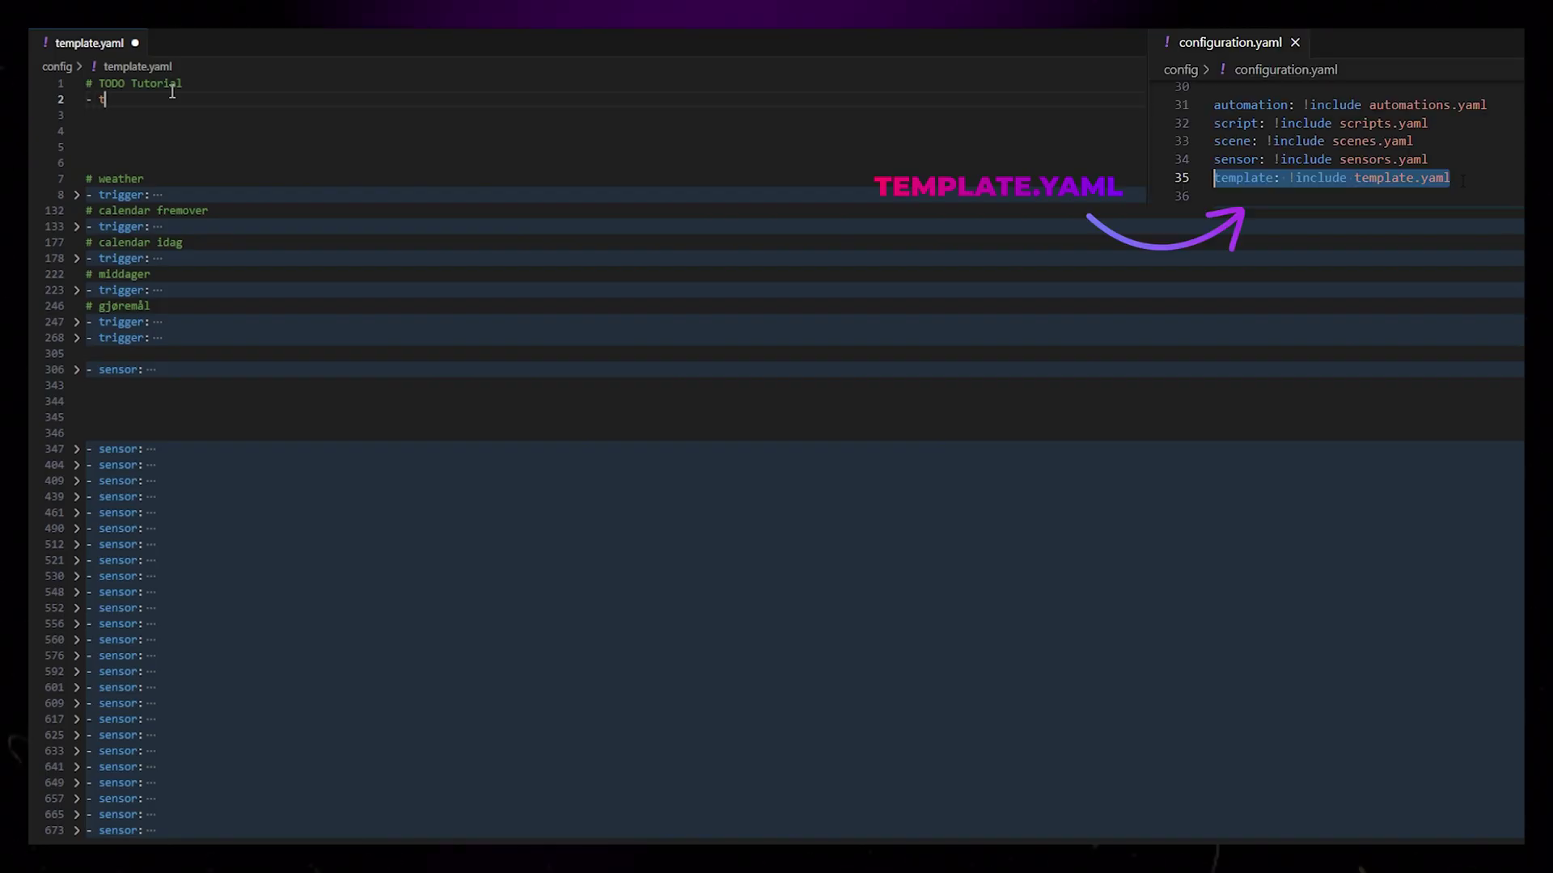
Add triggers: state of todo.house_chores, homeassistant start, and time pattern minutes /10
{"action": "key", "text": "Tab"}
{"action": "type", "text": "- platfor"}
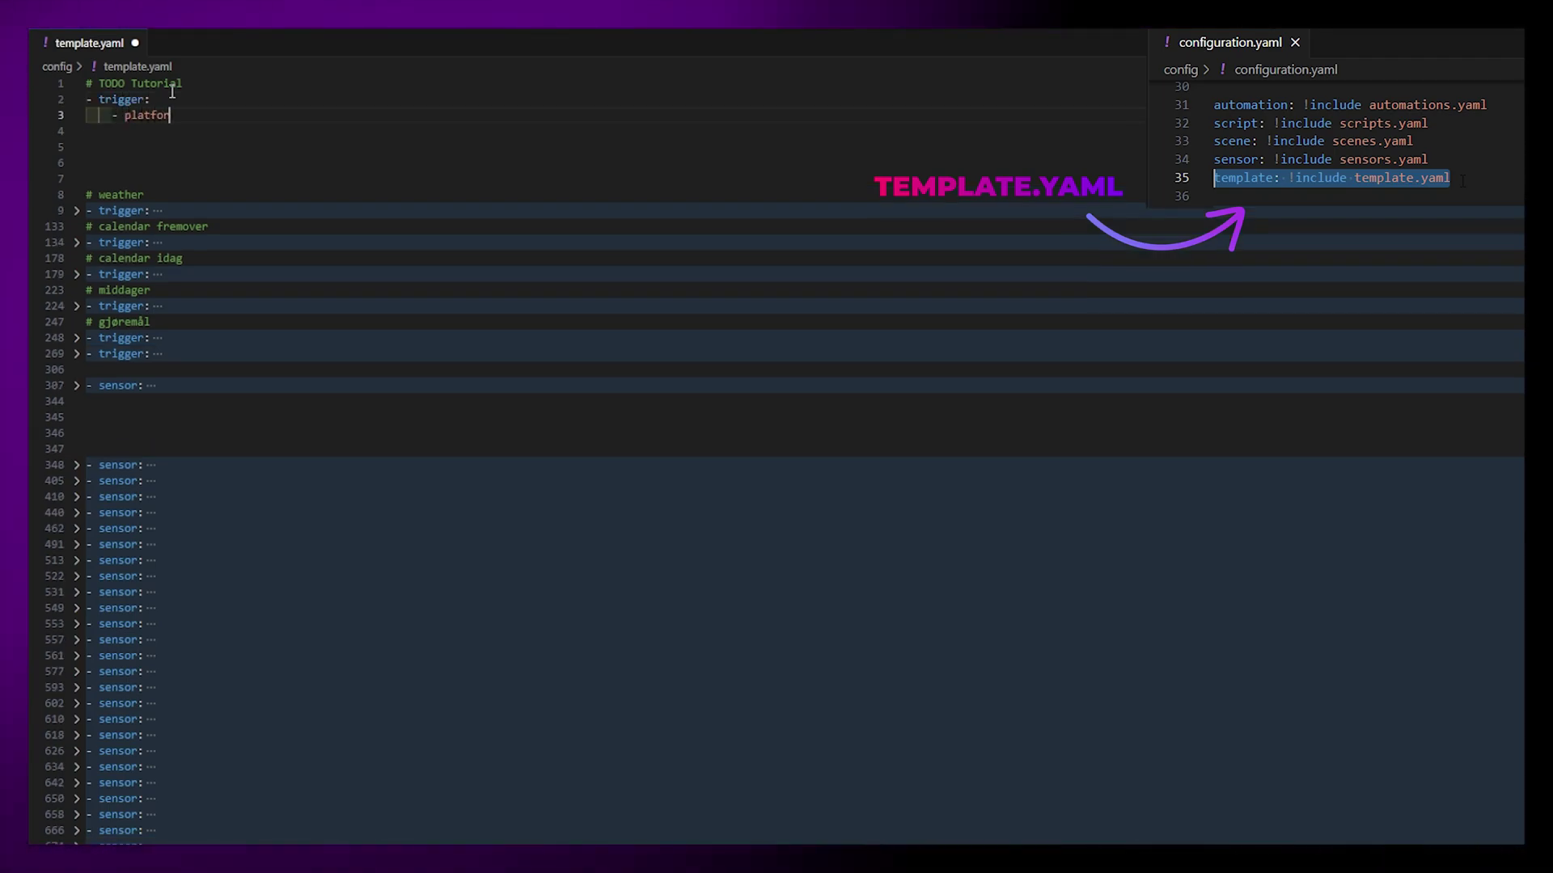
{"action": "type", "text": "m: state"}
{"action": "key", "text": "Return"}
{"action": "type", "text": "entity_id: "}
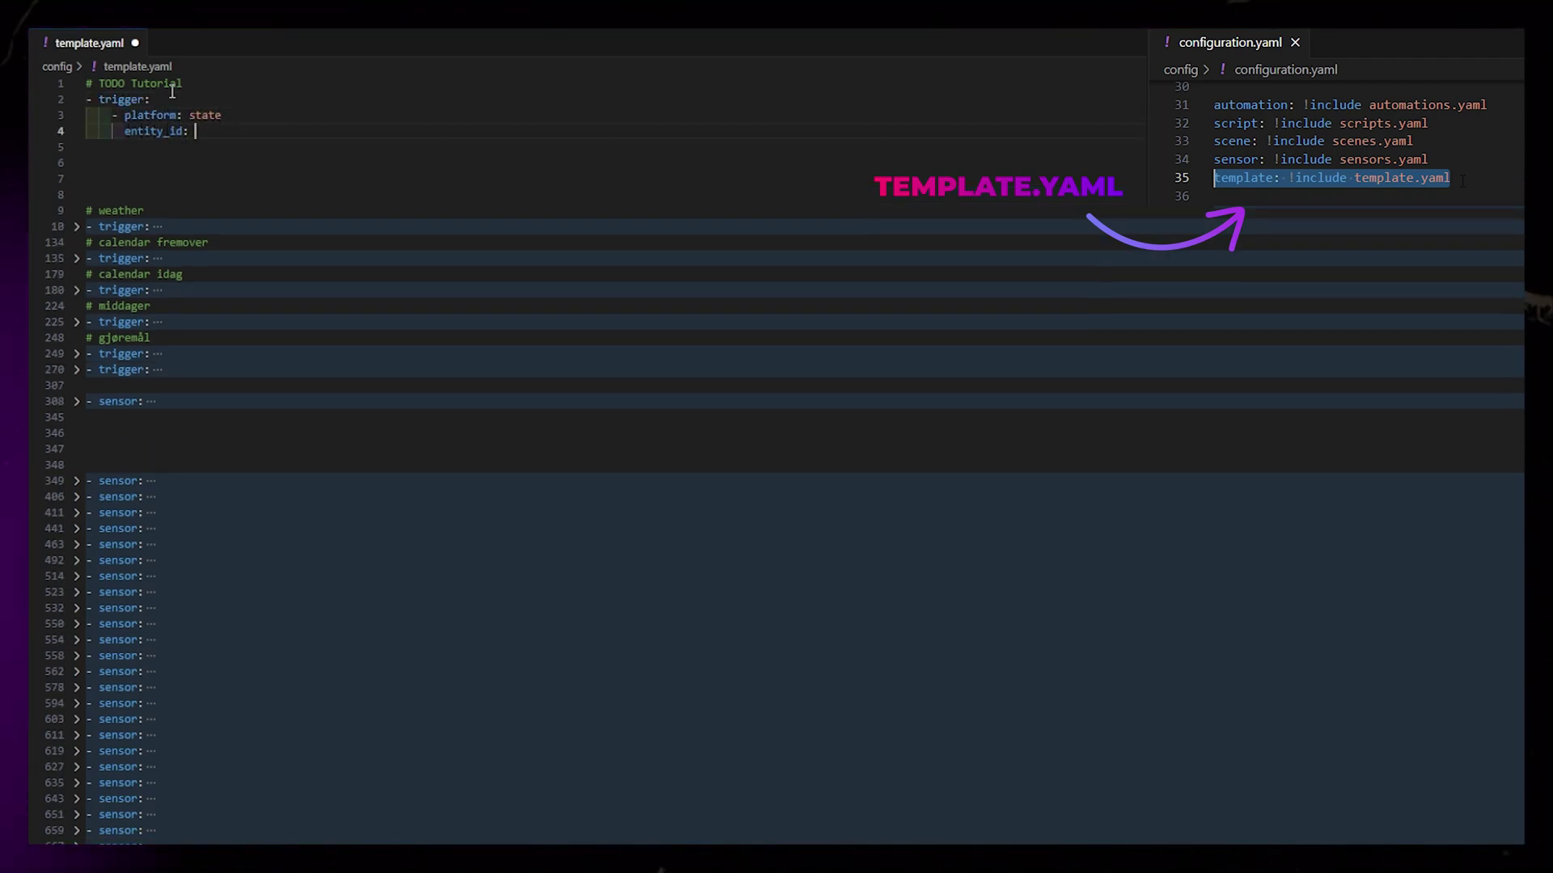
{"action": "type", "text": "todo.house_chores"}
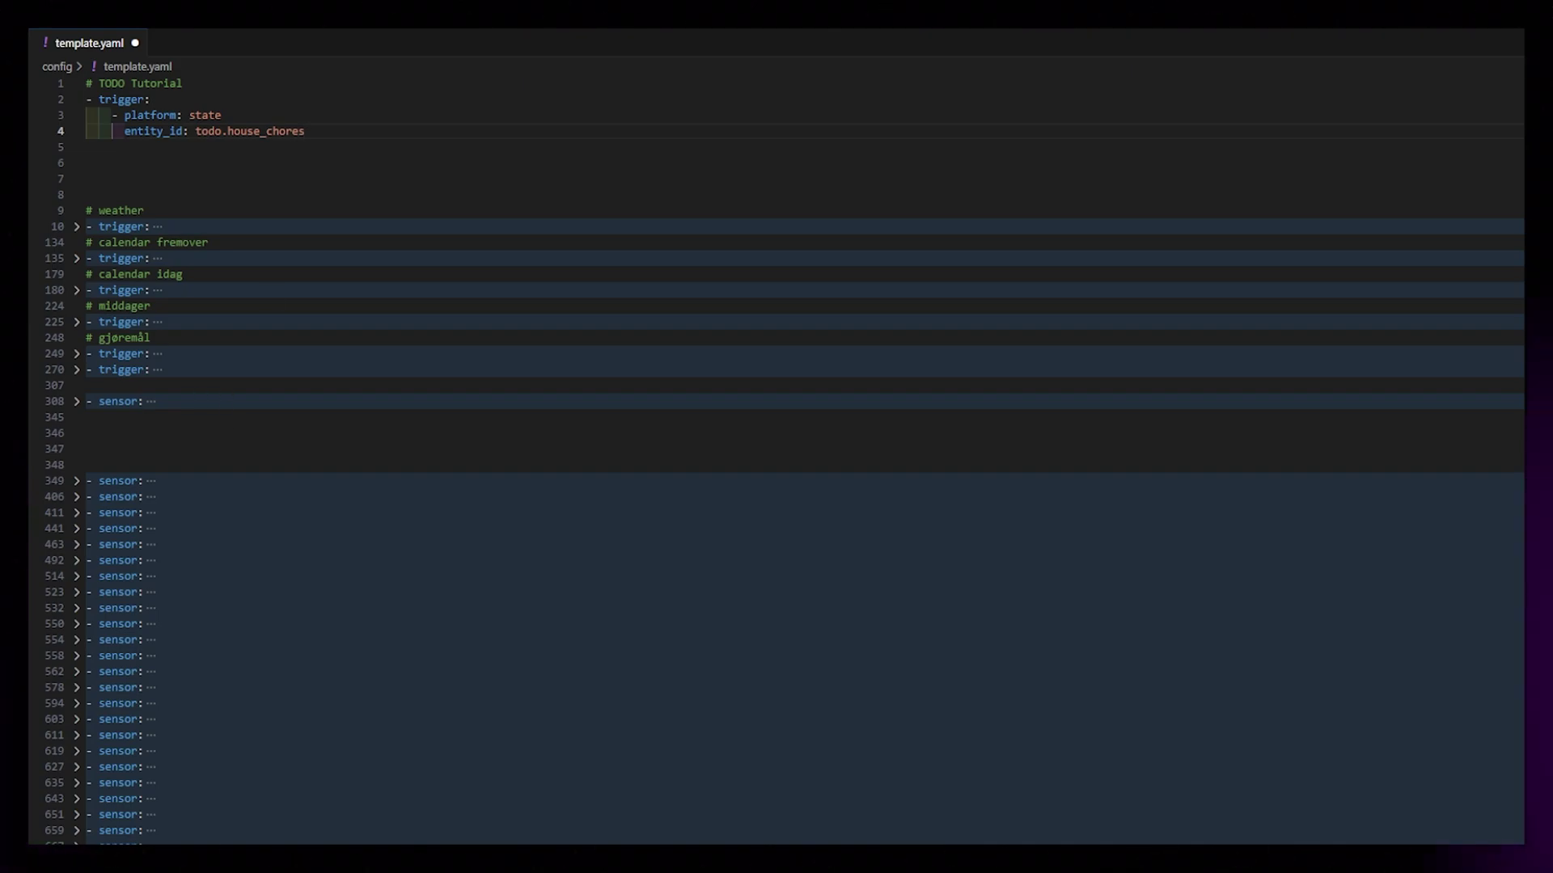
{"action": "key", "text": "Return"}
{"action": "type", "text": "- platform: homeassistant"}
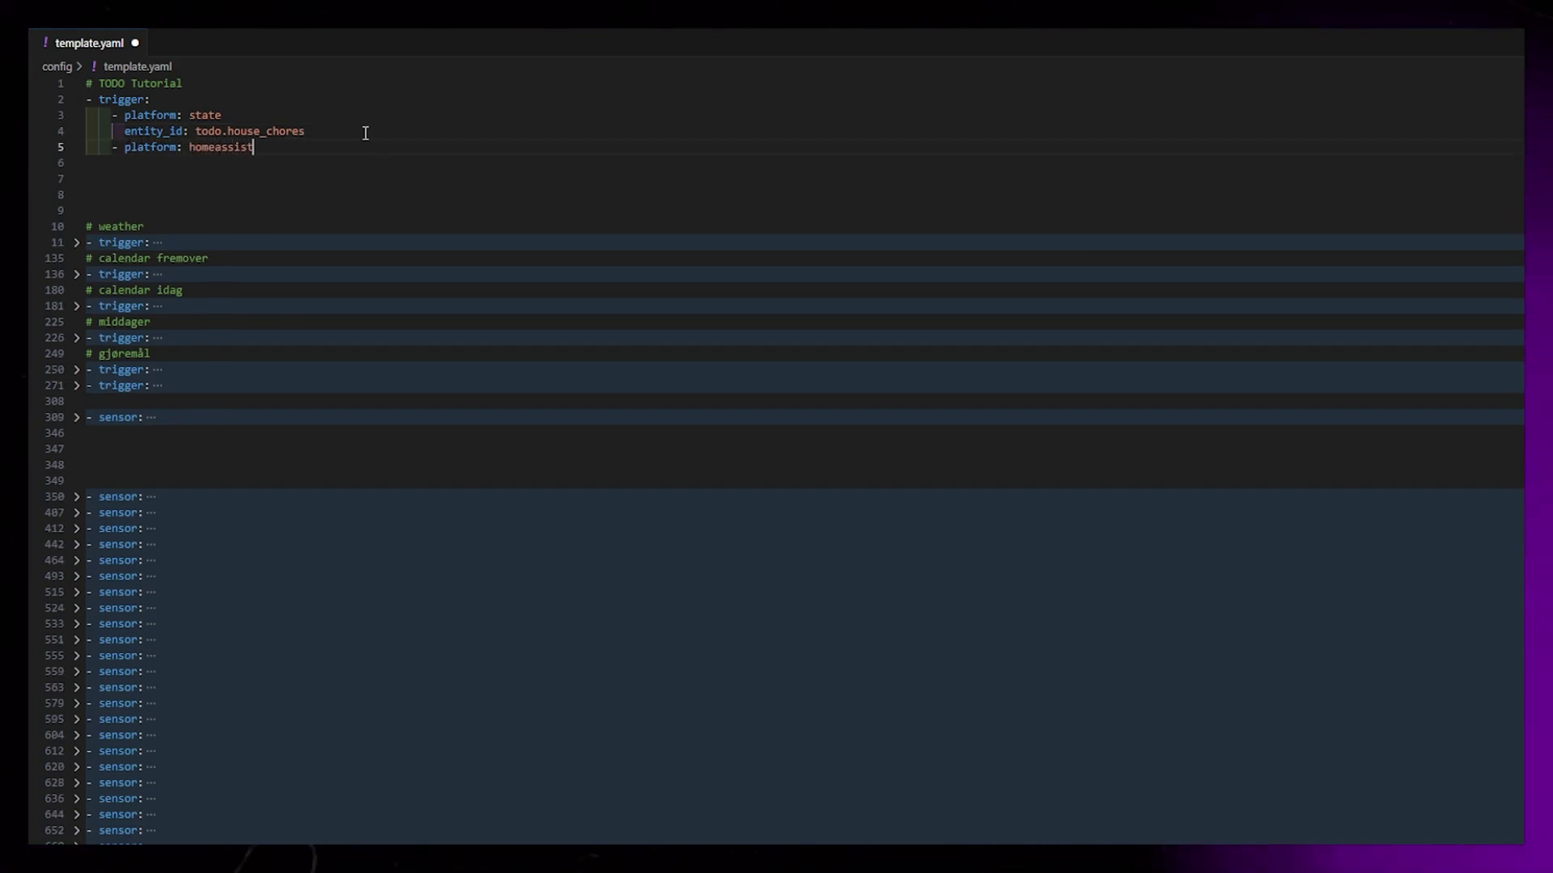
{"action": "key", "text": "Return"}
{"action": "key", "text": "Return"}
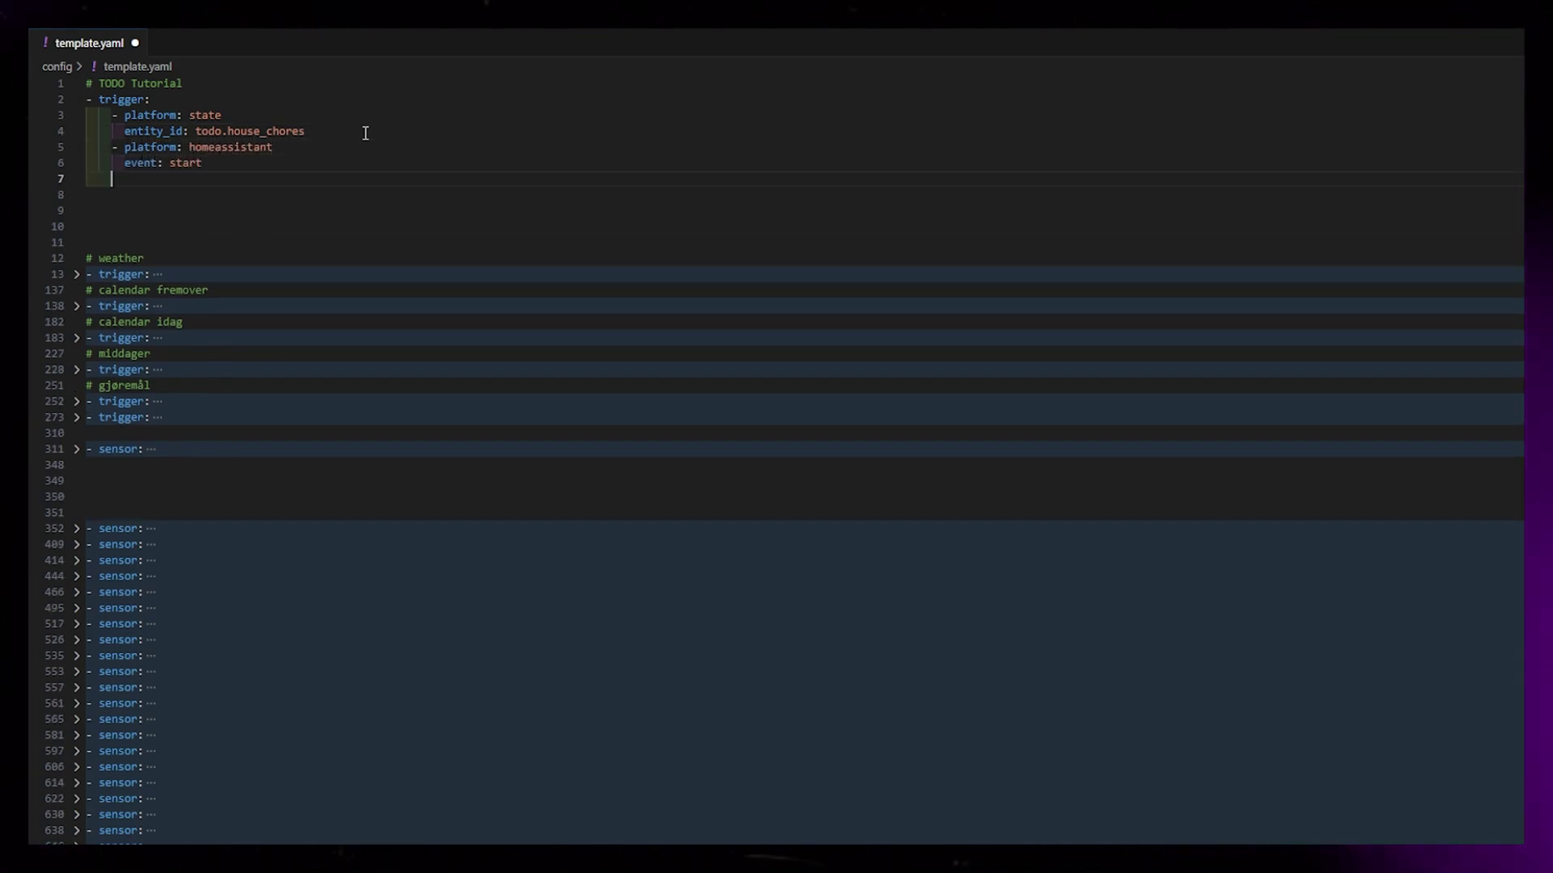
{"action": "type", "text": "- platform: time_pattern"}
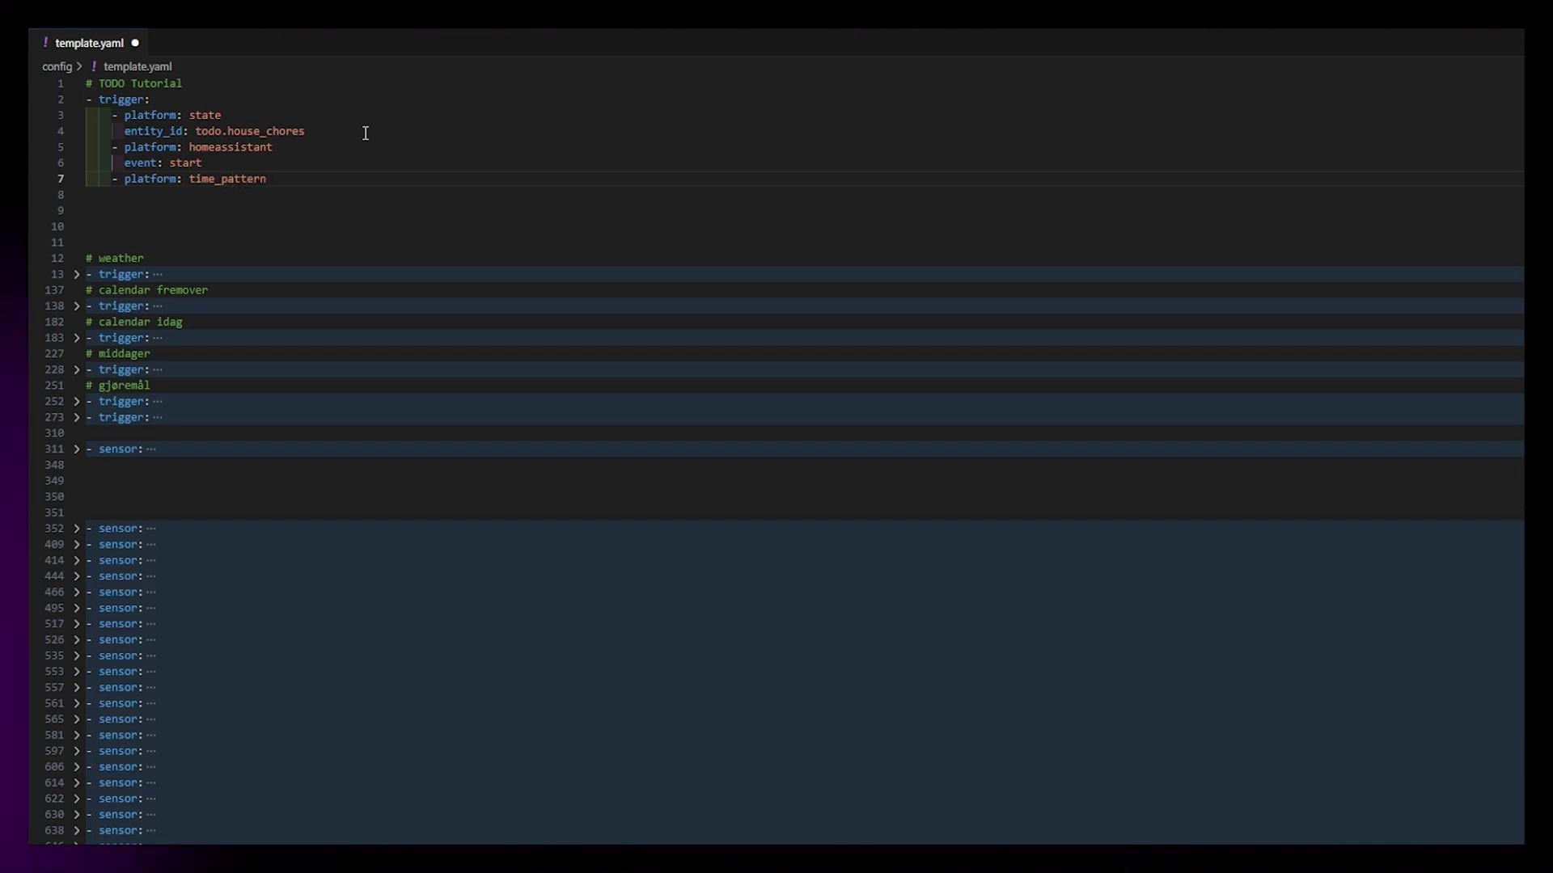
{"action": "key", "text": "Return"}
{"action": "type", "text": "minutes: /10"}
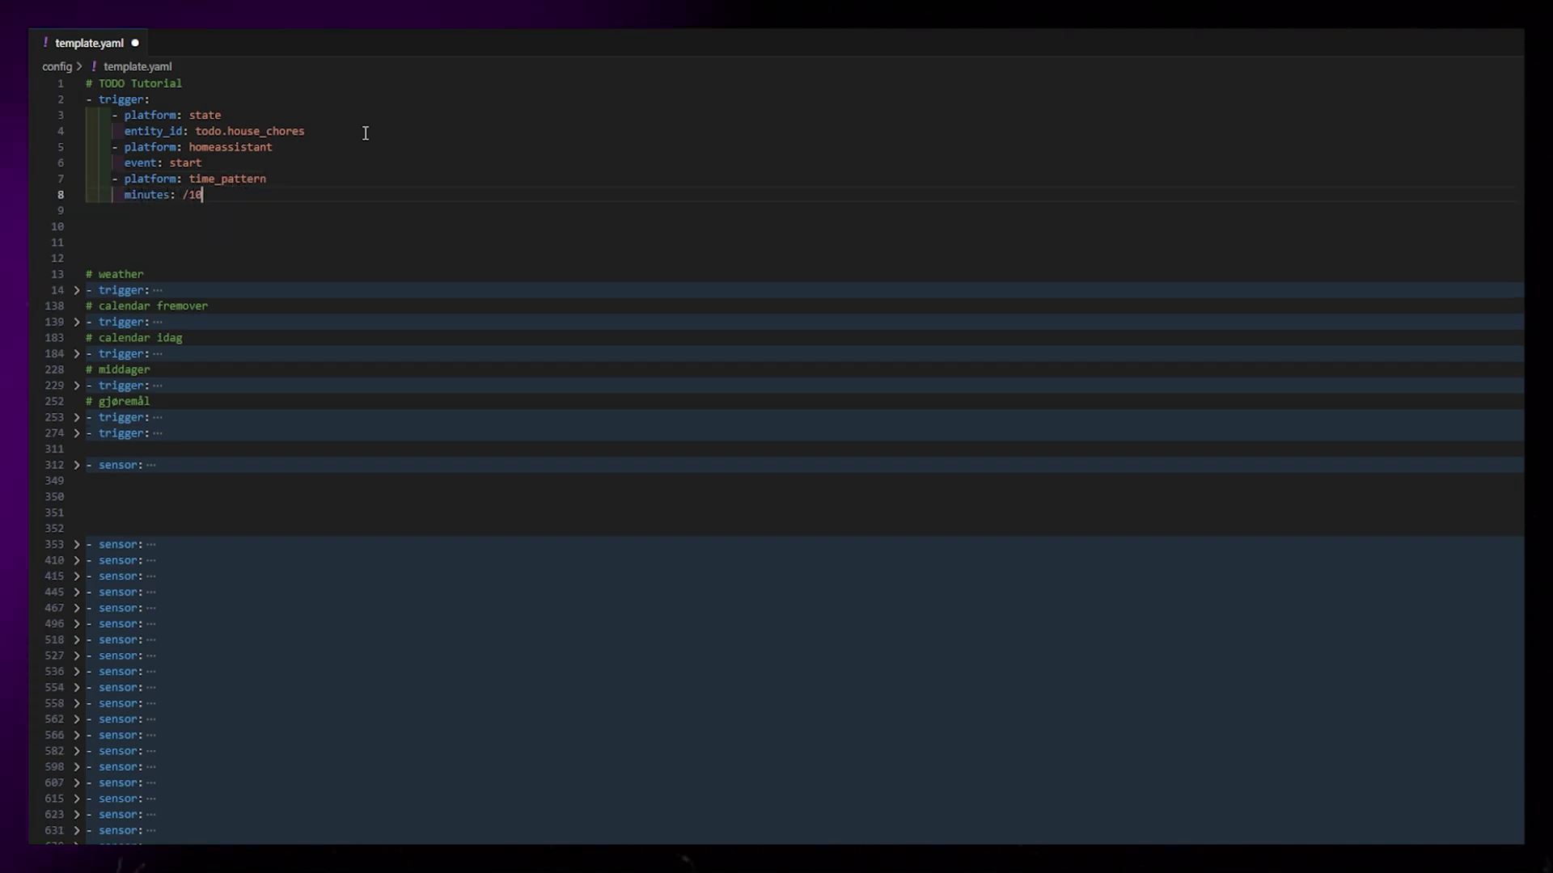
{"action": "key", "text": "Return"}
Add a todo.get_items action targeting todo.house_chores with response_variable: tasks
{"action": "key", "text": "shift+Tab"}
{"action": "type", "text": "action:"}
{"action": "key", "text": "Return"}
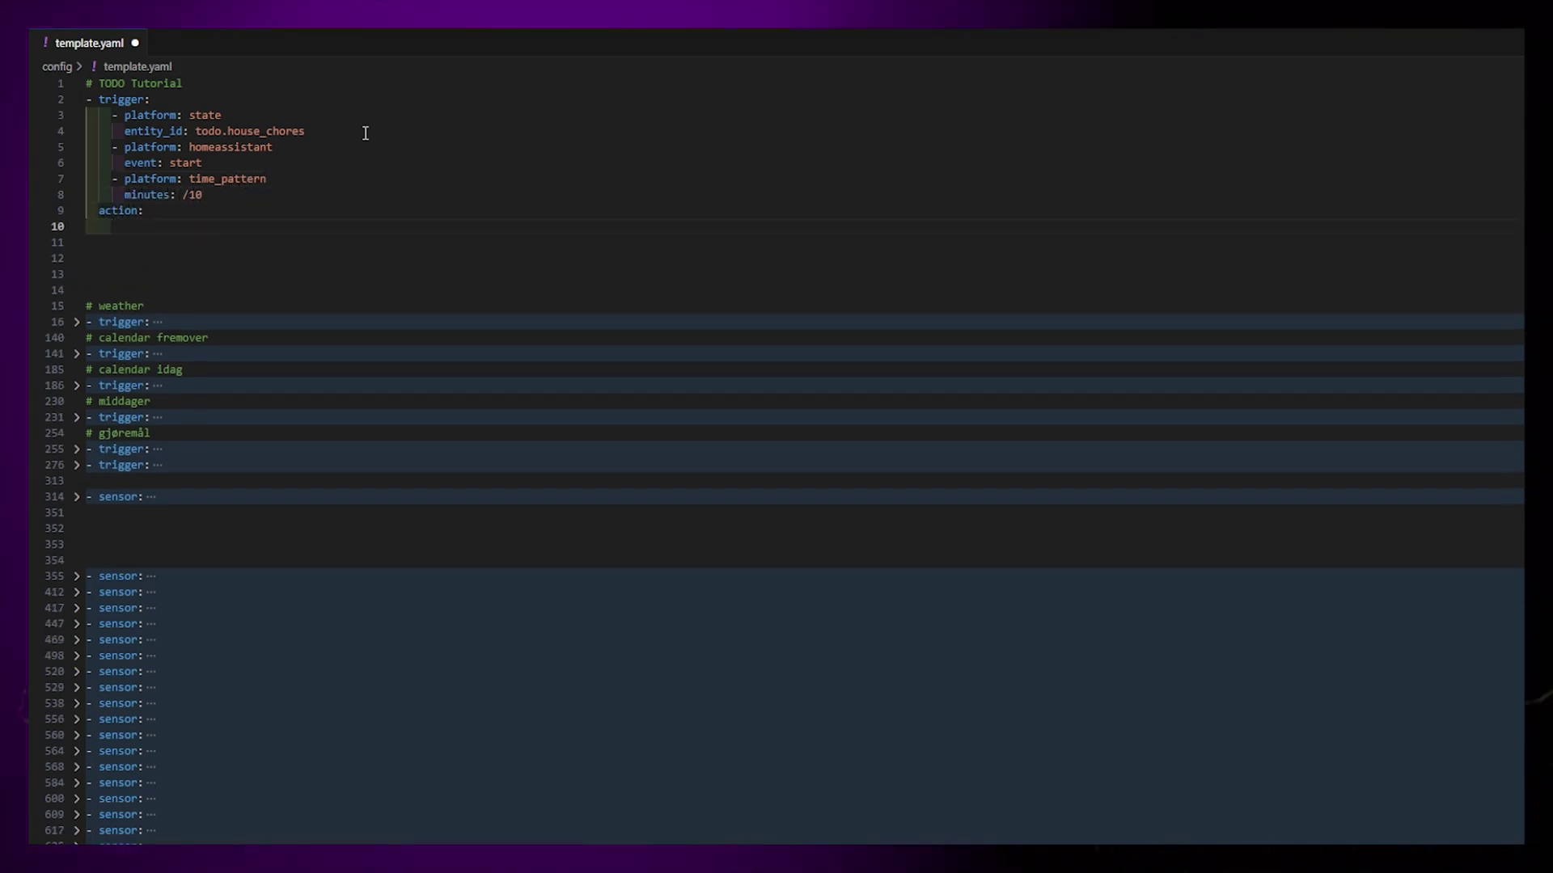
{"action": "type", "text": "- service: todo"}
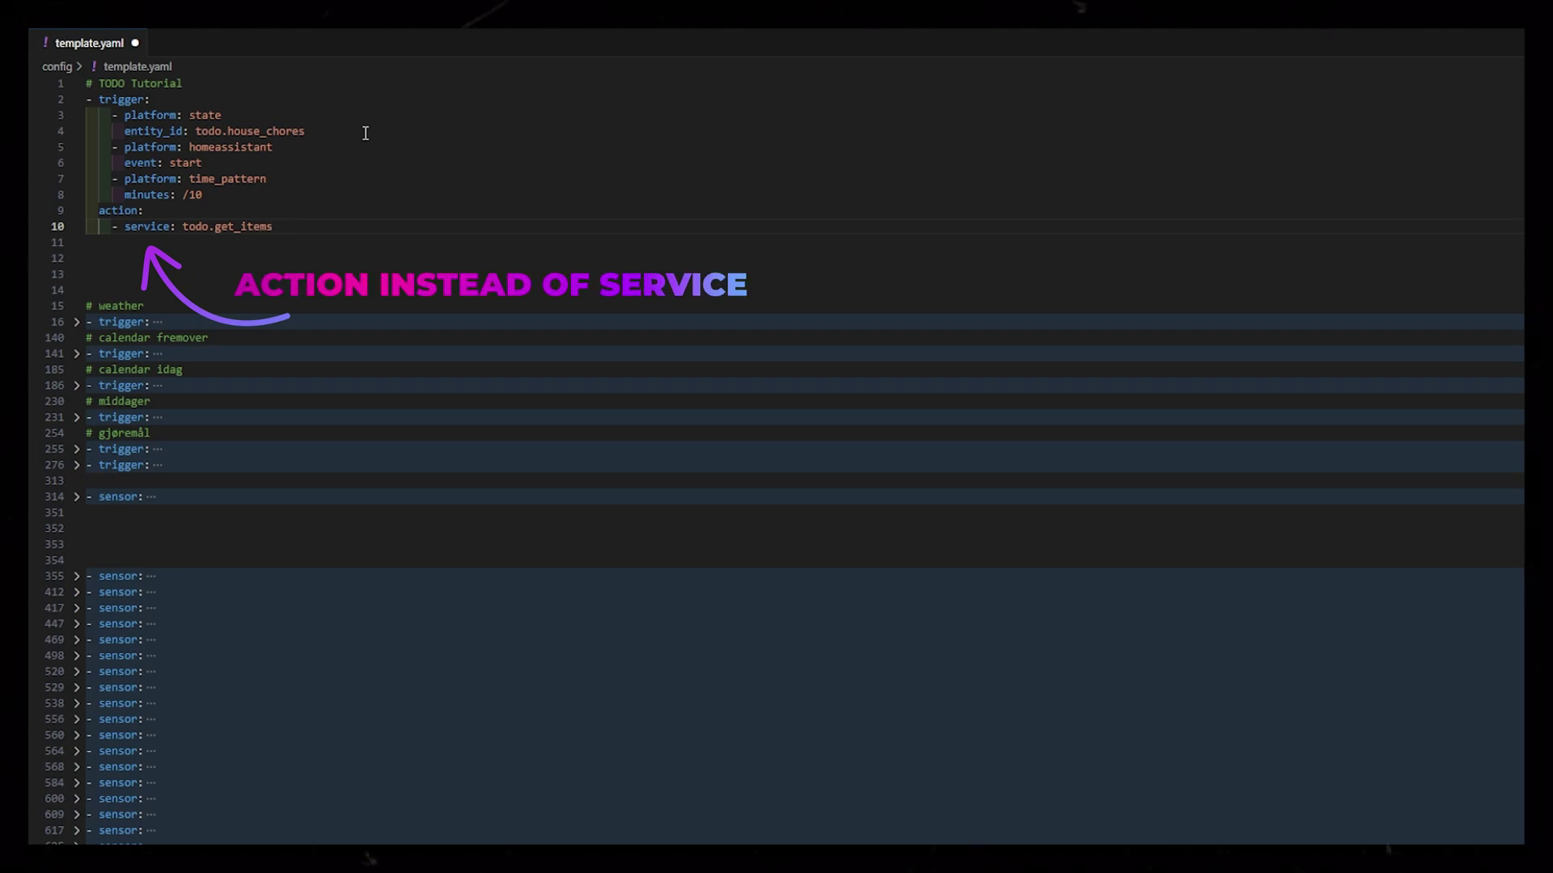
{"action": "type", "text": ".get_items"}
{"action": "key", "text": "Return"}
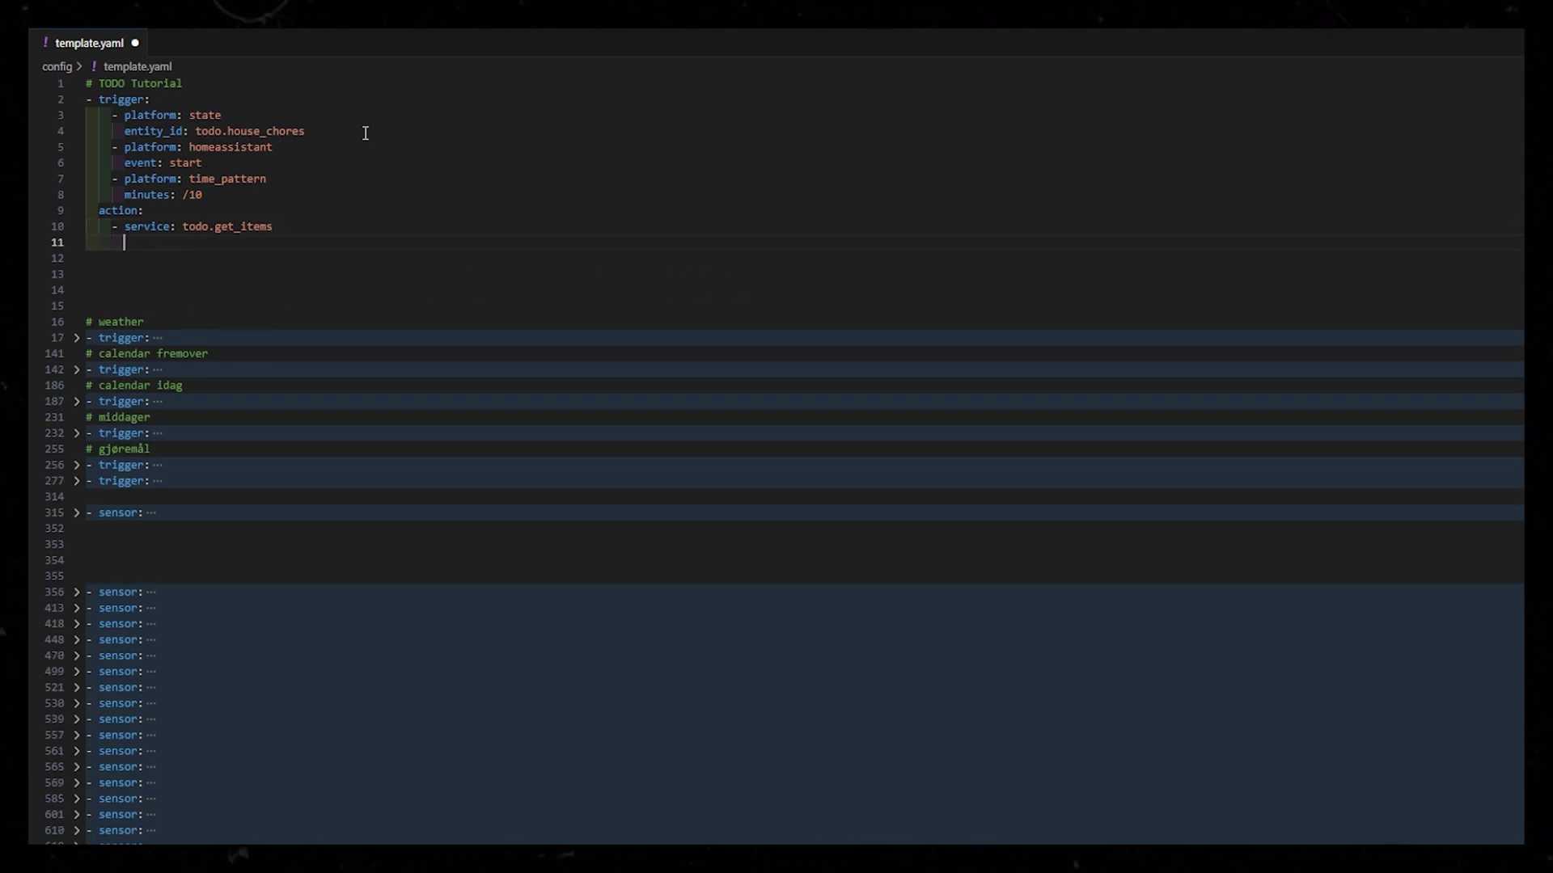
{"action": "type", "text": "target:"}
{"action": "key", "text": "Return"}
{"action": "key", "text": "Tab"}
{"action": "type", "text": "entity_"}
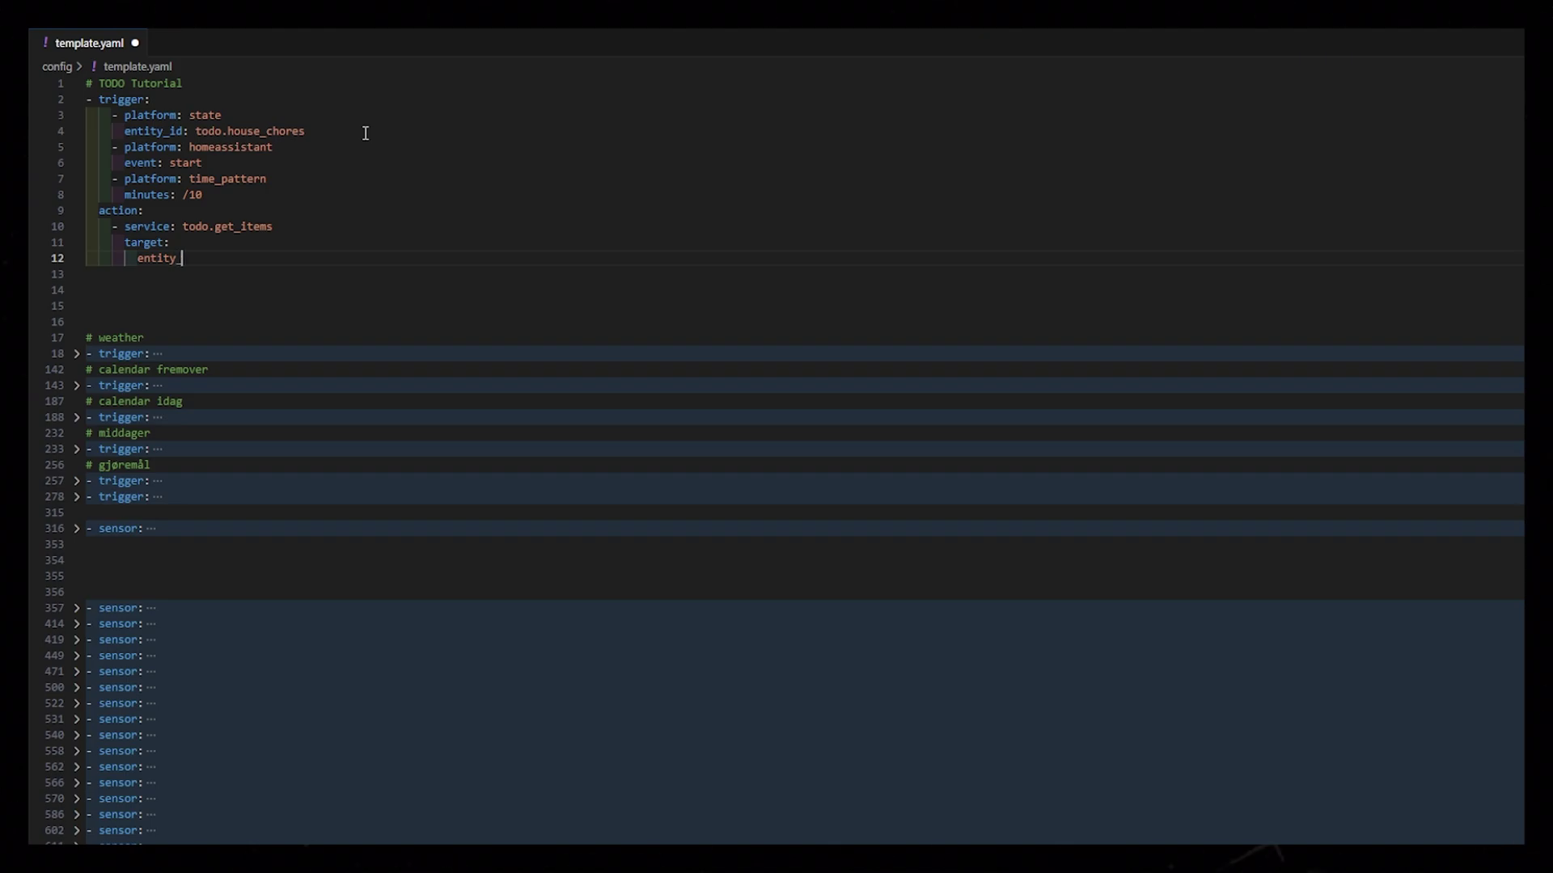
{"action": "type", "text": "id: todo.house_chores"}
{"action": "key", "text": "Return"}
{"action": "type", "text": "resp"}
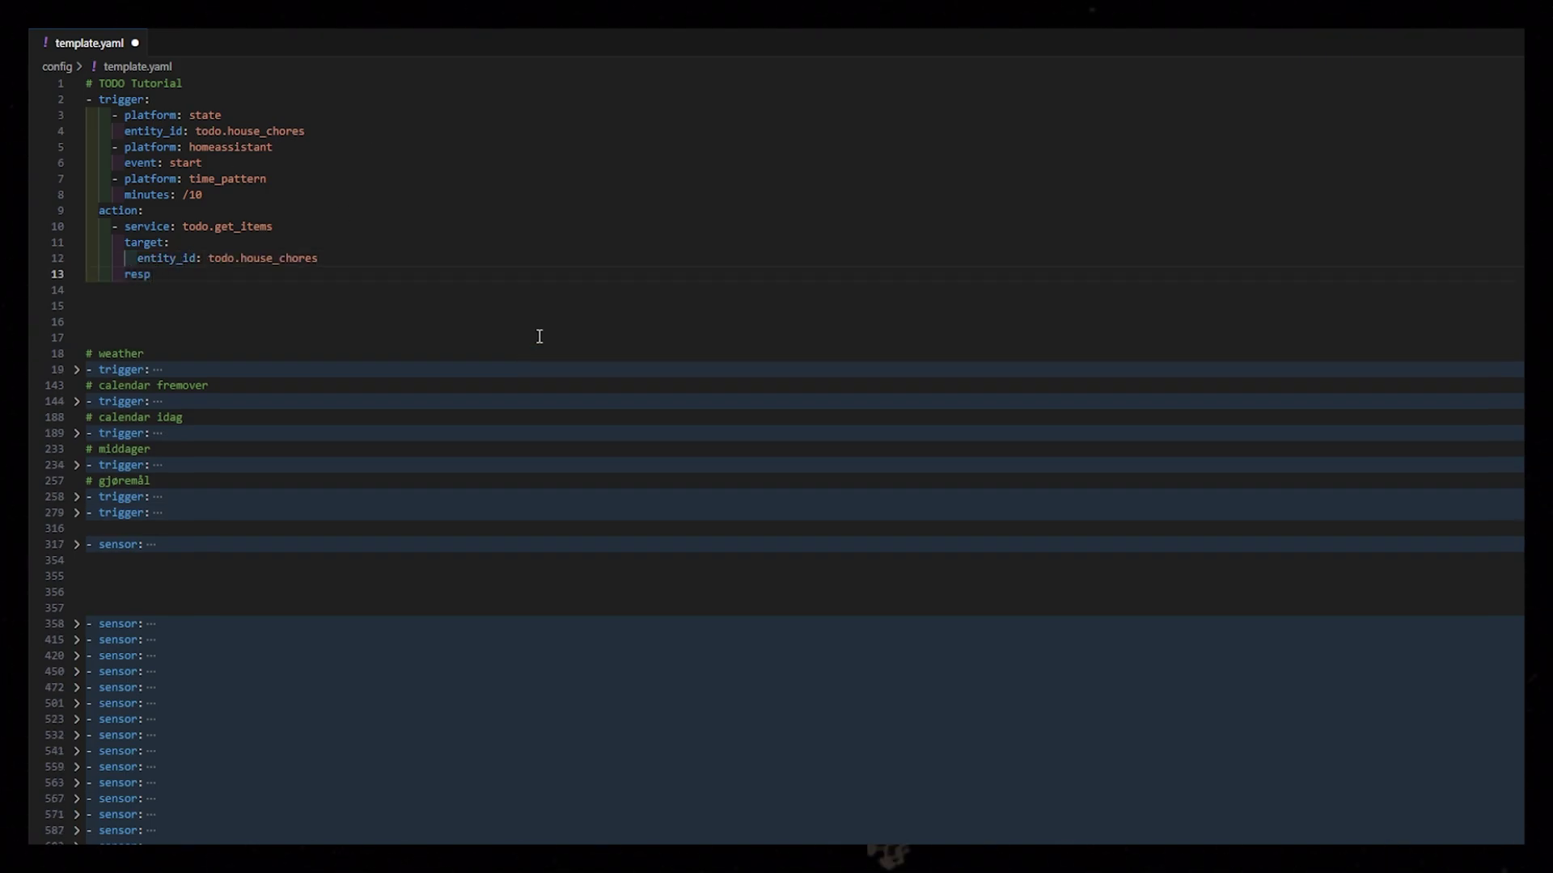
{"action": "type", "text": "onse_variable: task"}
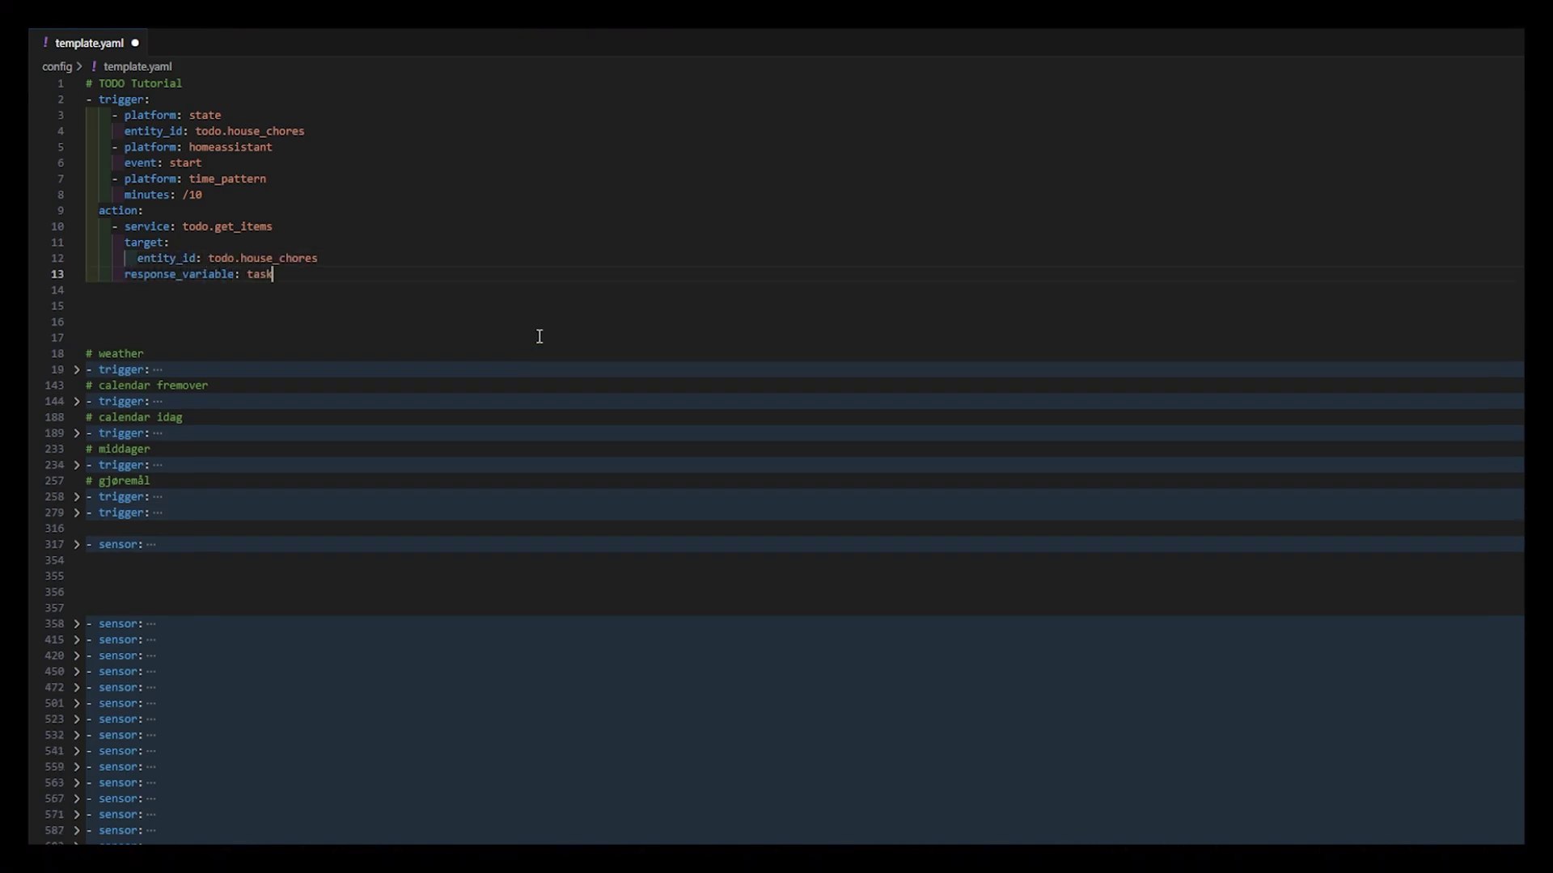
{"action": "type", "text": "s"}
Start a sensor named Todo House Chores with unique_id todo_house_chores
{"action": "key", "text": "Return"}
{"action": "key", "text": "BackSpace"}
{"action": "type", "text": "sensor:"}
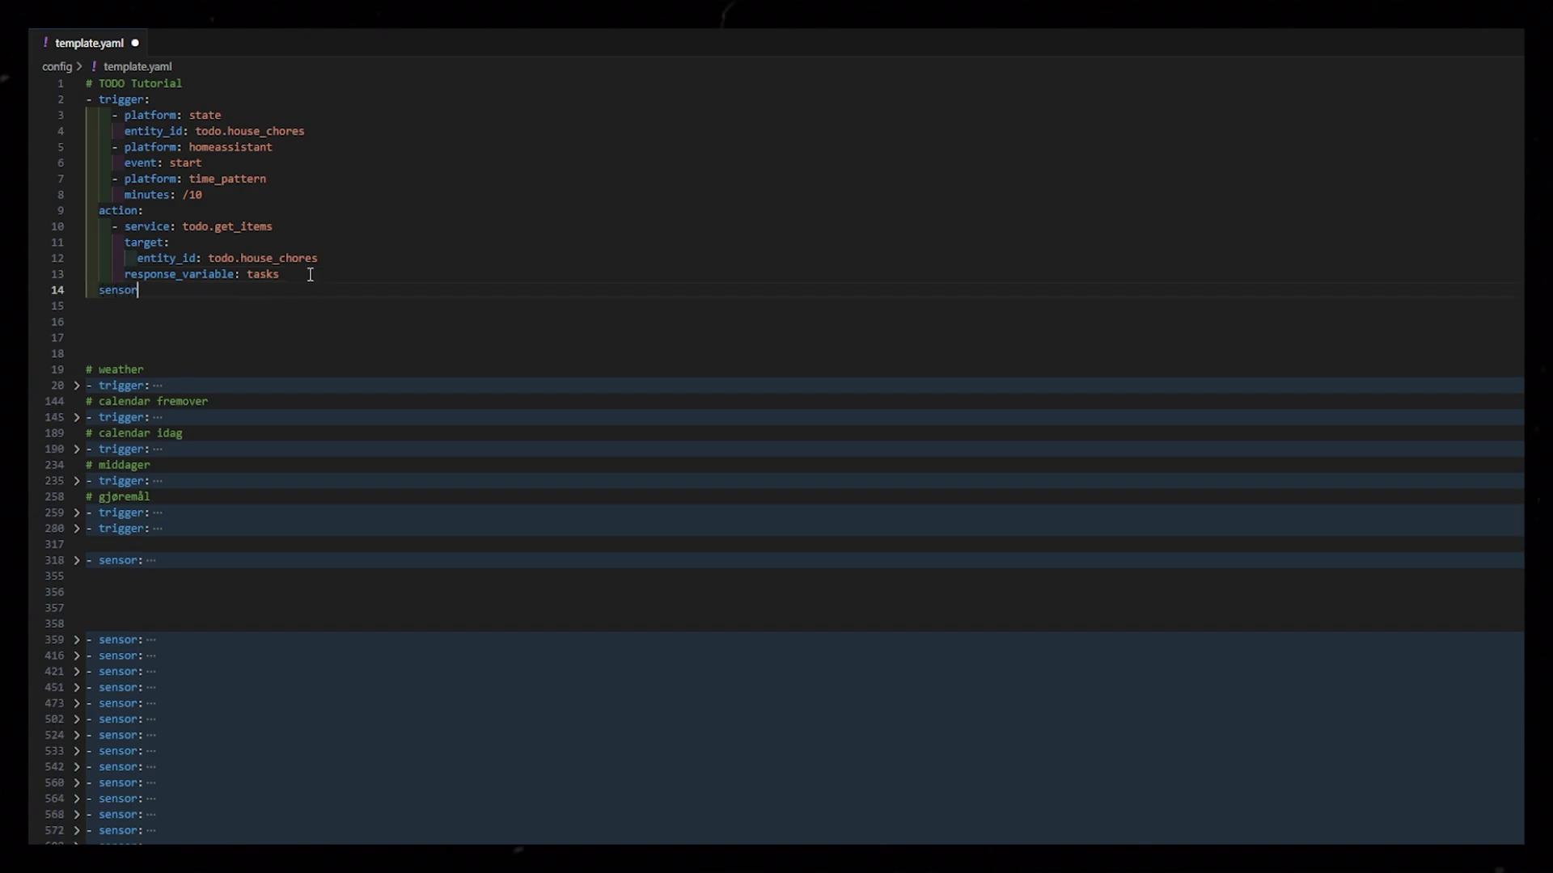
{"action": "key", "text": "Return"}
{"action": "type", "text": "- name: Todo House Chores"}
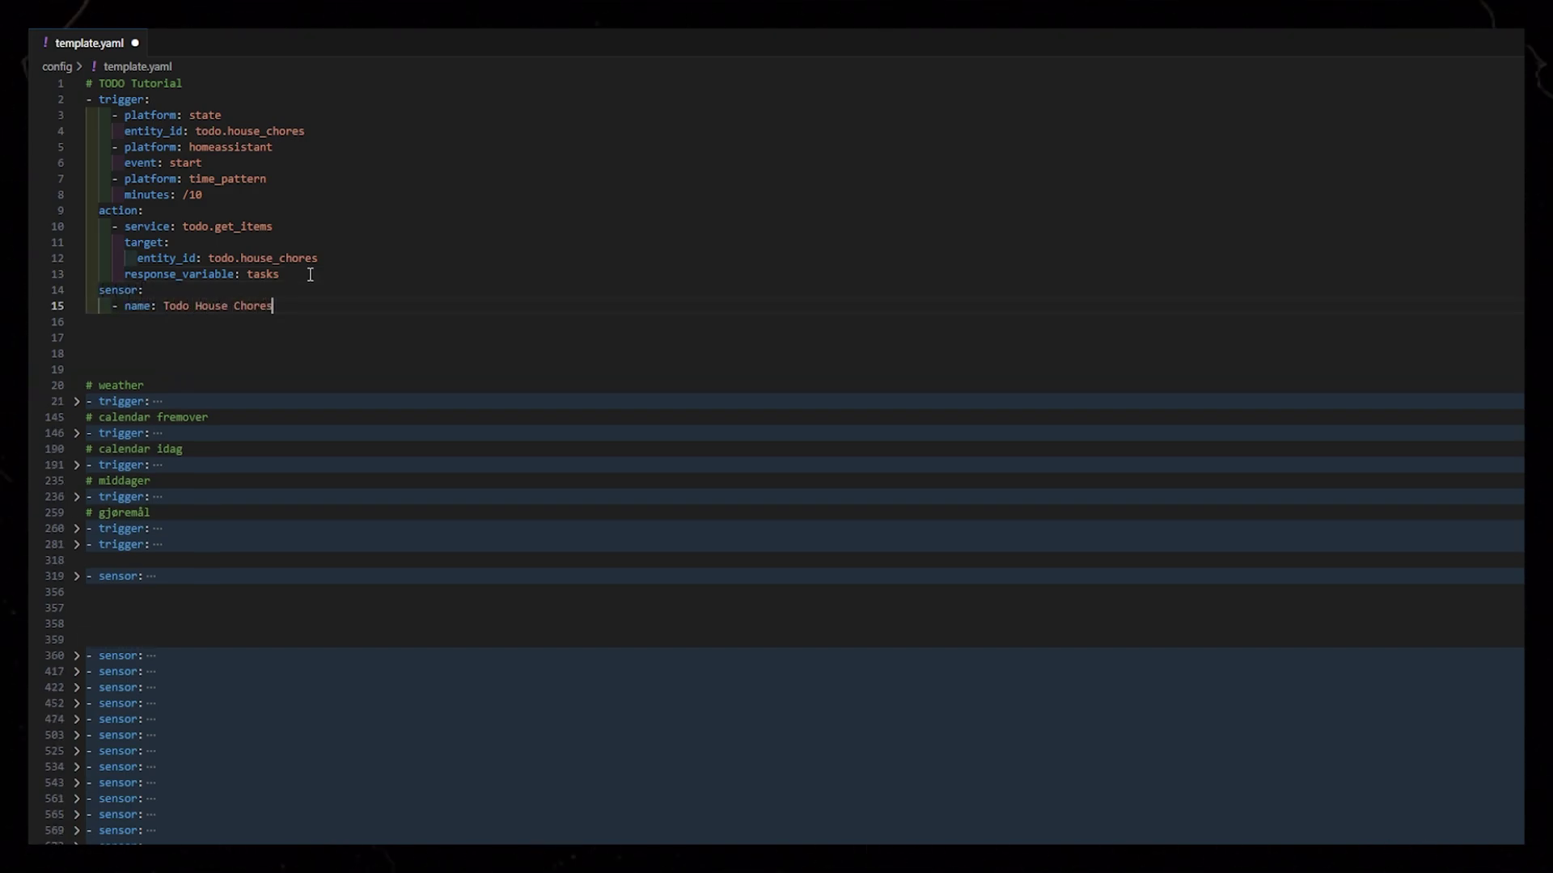
{"action": "key", "text": "Return"}
{"action": "type", "text": "unique_id: todo_house_chores"}
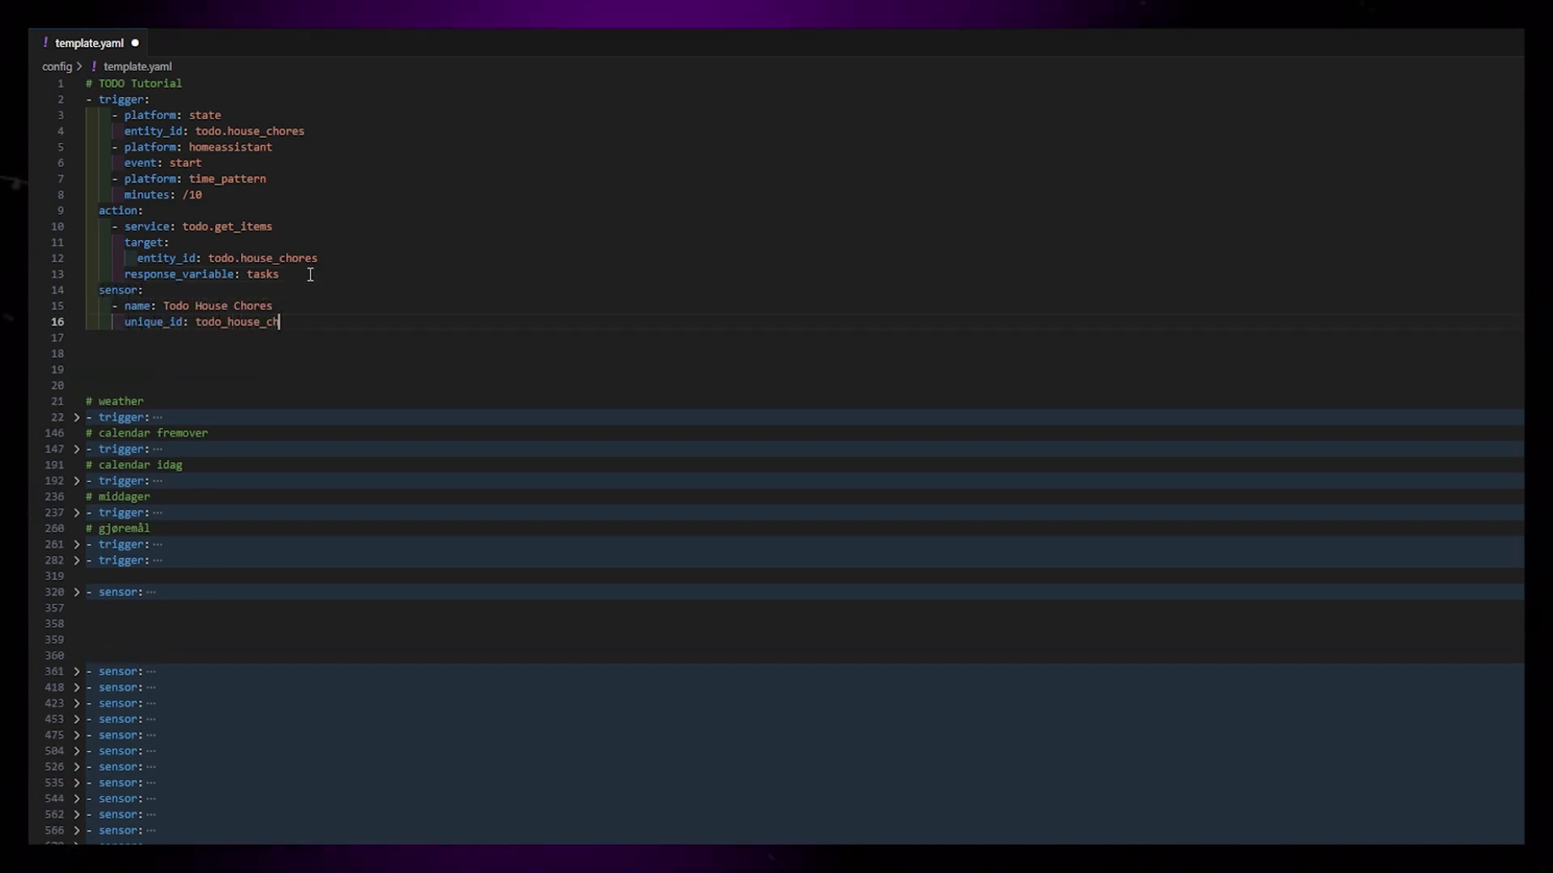
{"action": "key", "text": "Return"}
{"action": "key", "text": "Return"}
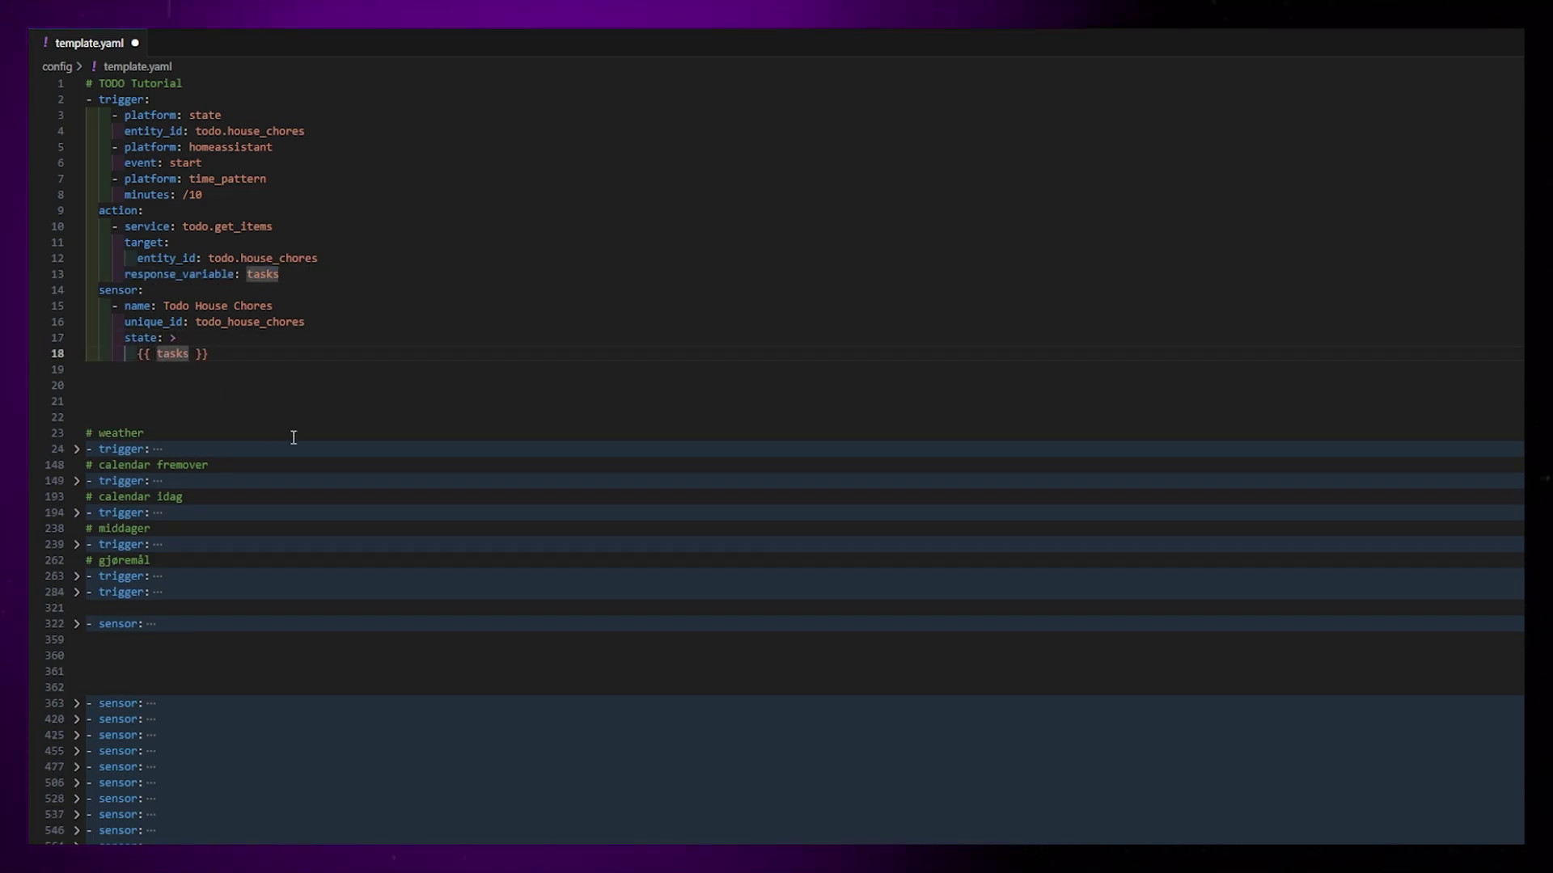
Set the sensor state to count tasks['todo.house_chores']['items']
{"action": "type", "text": "["}
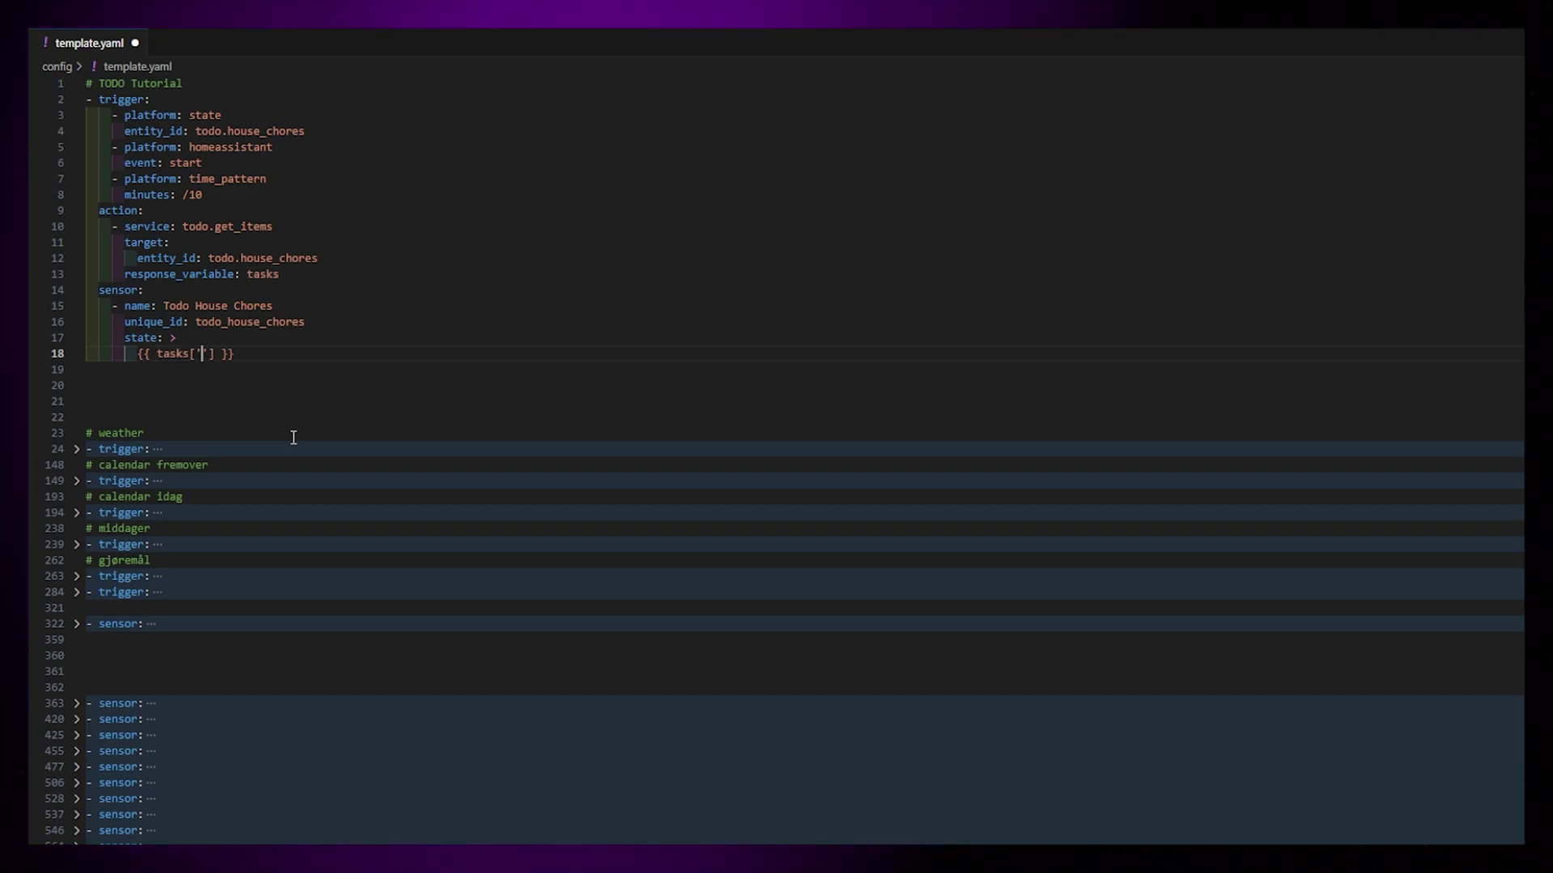
{"action": "left_click_drag", "start_coordinate": [307, 131], "coordinate": [195, 131]}
{"action": "key", "text": "ctrl+c"}
{"action": "left_click", "coordinate": [198, 355]}
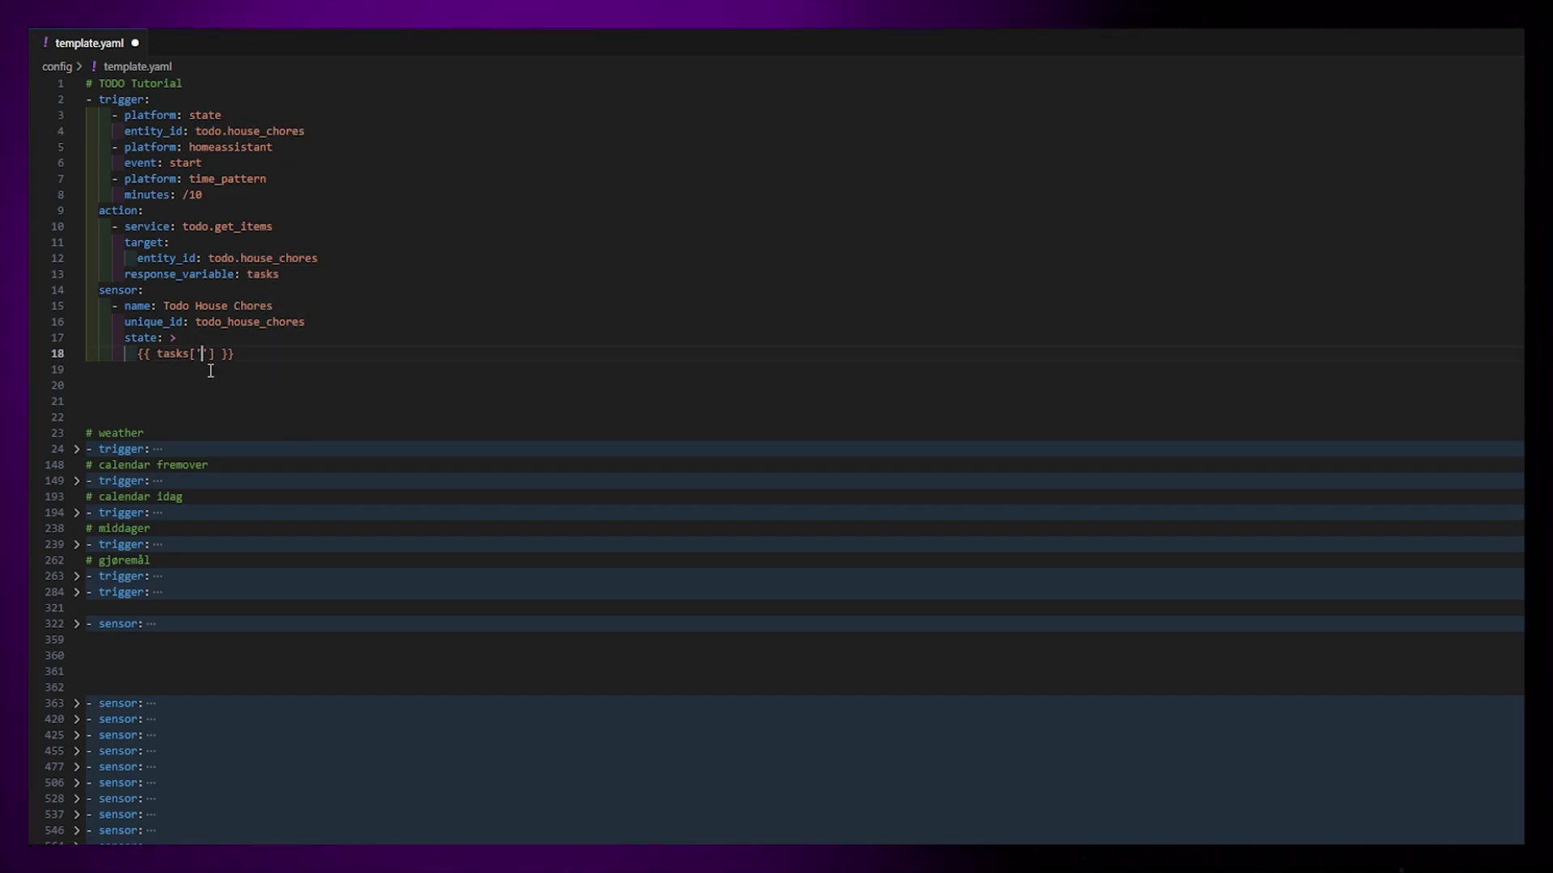
{"action": "key", "text": "ctrl+v"}
{"action": "type", "text": "']['"}
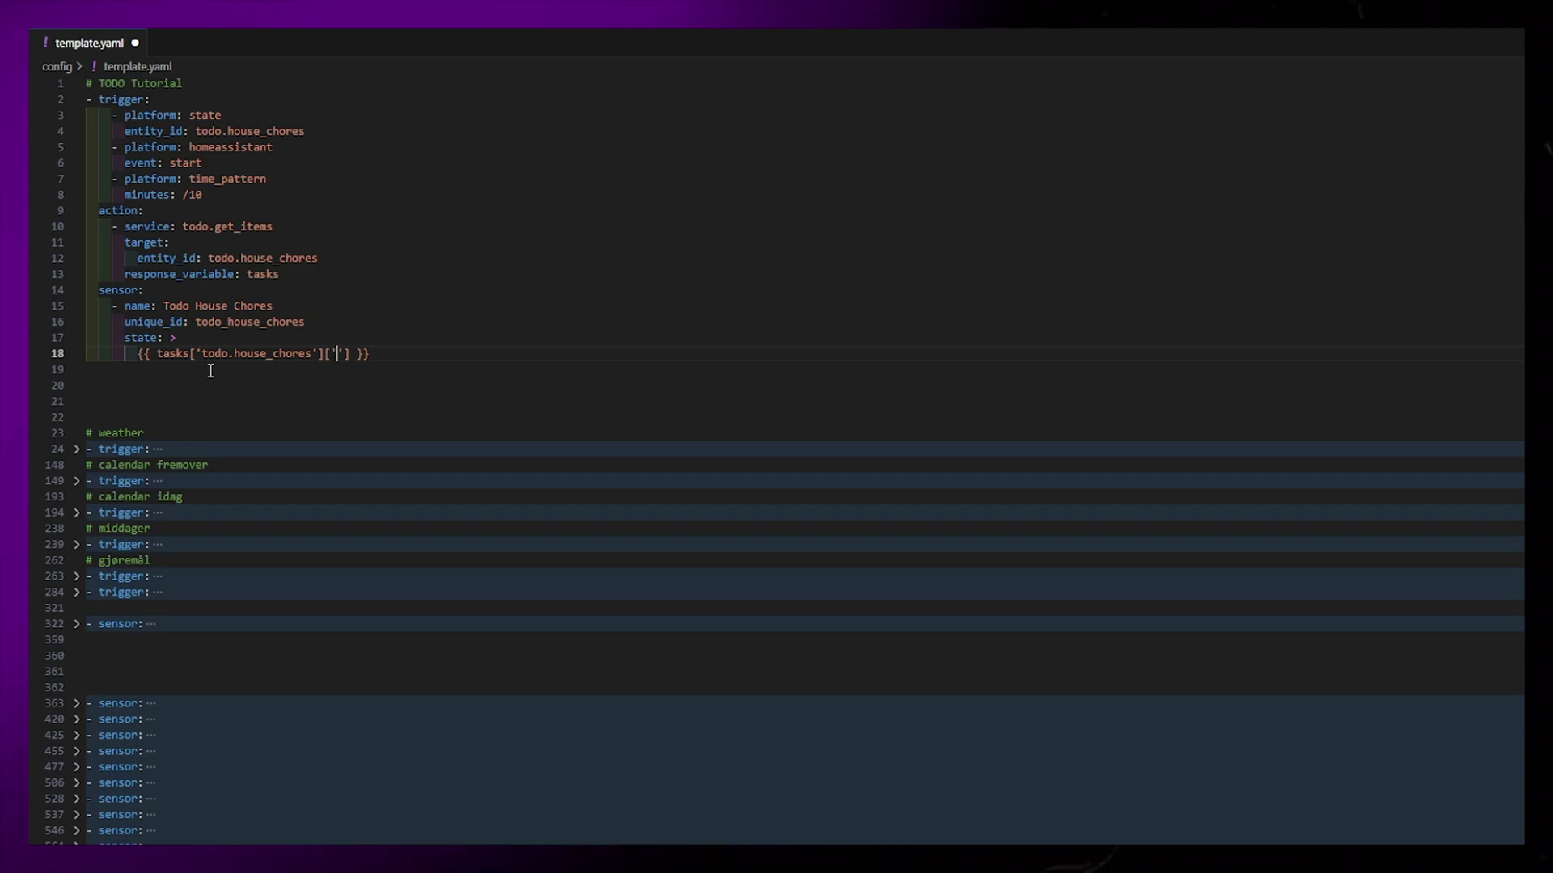
{"action": "type", "text": "items']"}
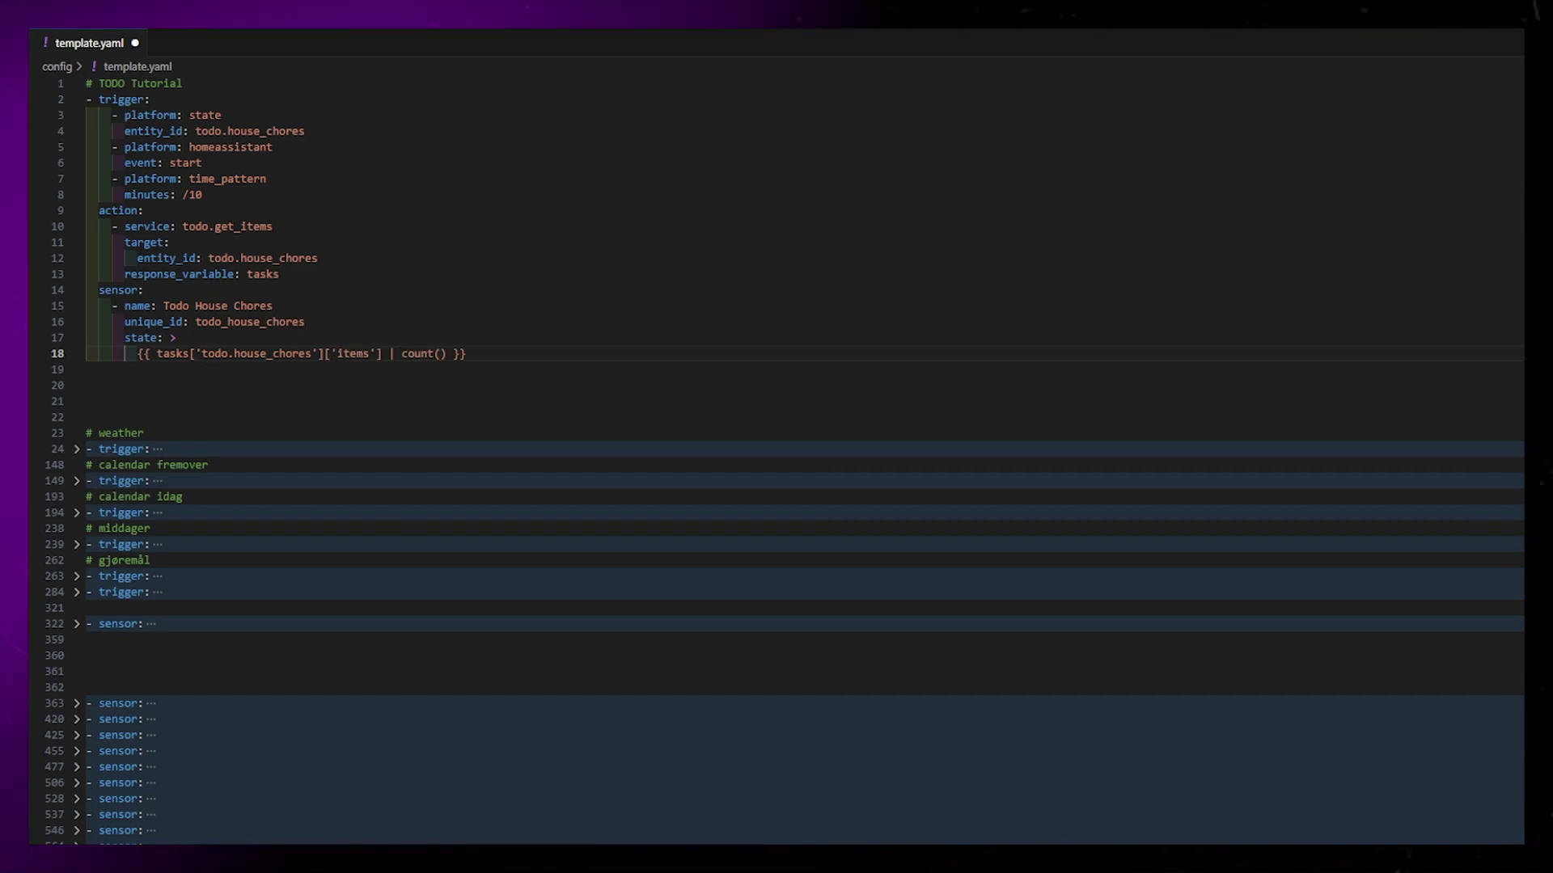
Add a tasks attribute holding the item list without count, then restart Home Assistant
{"action": "key", "text": "Return"}
{"action": "type", "text": "attributes:"}
{"action": "key", "text": "Return"}
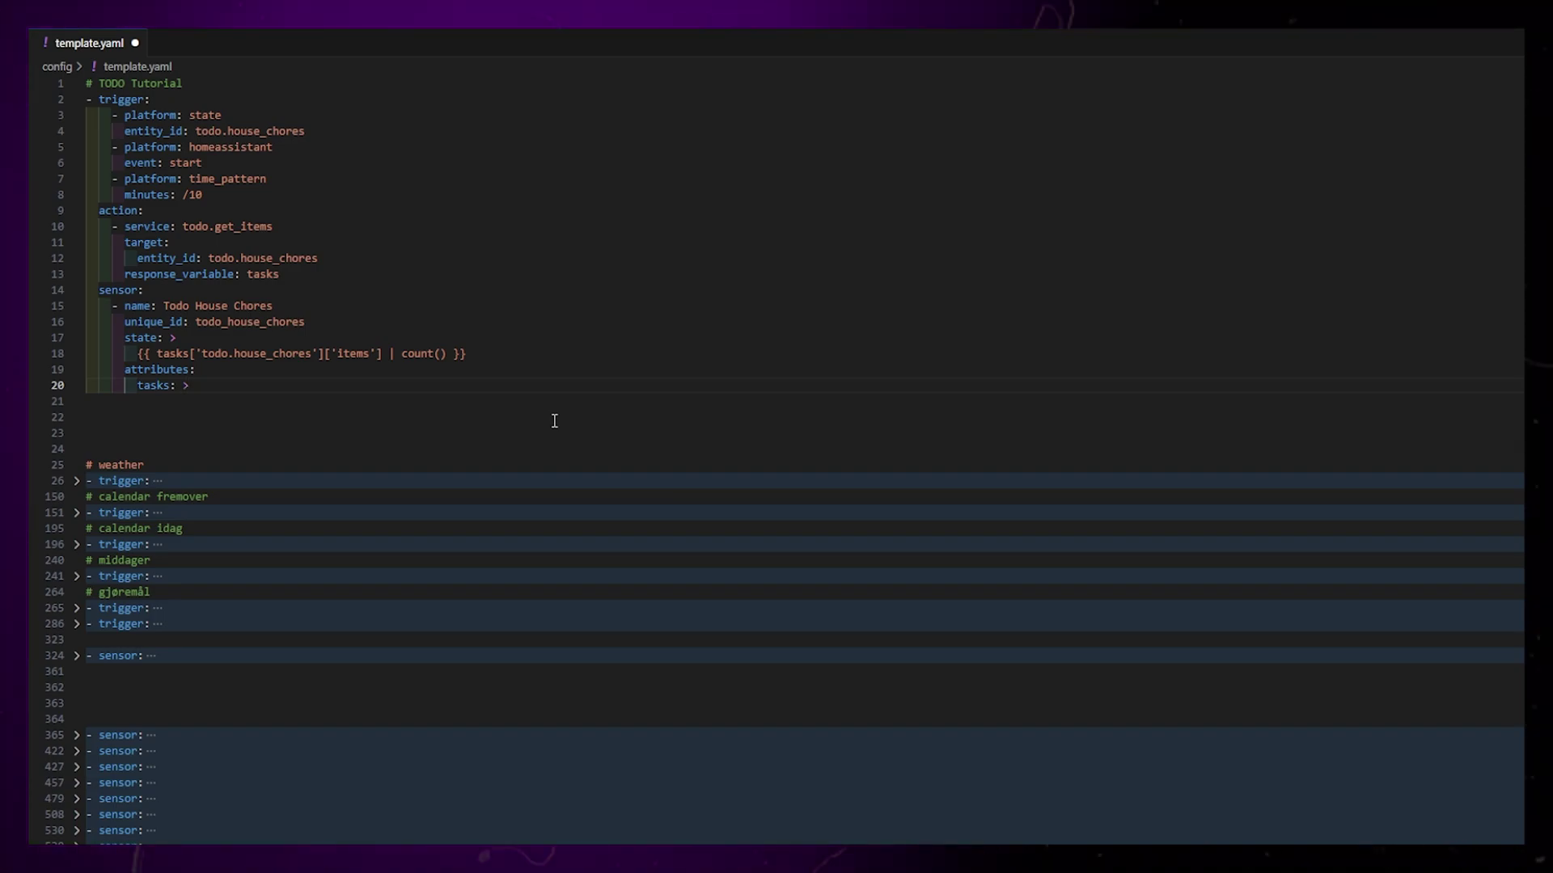
{"action": "key", "text": "Return"}
{"action": "left_click_drag", "start_coordinate": [137, 354], "coordinate": [468, 353]}
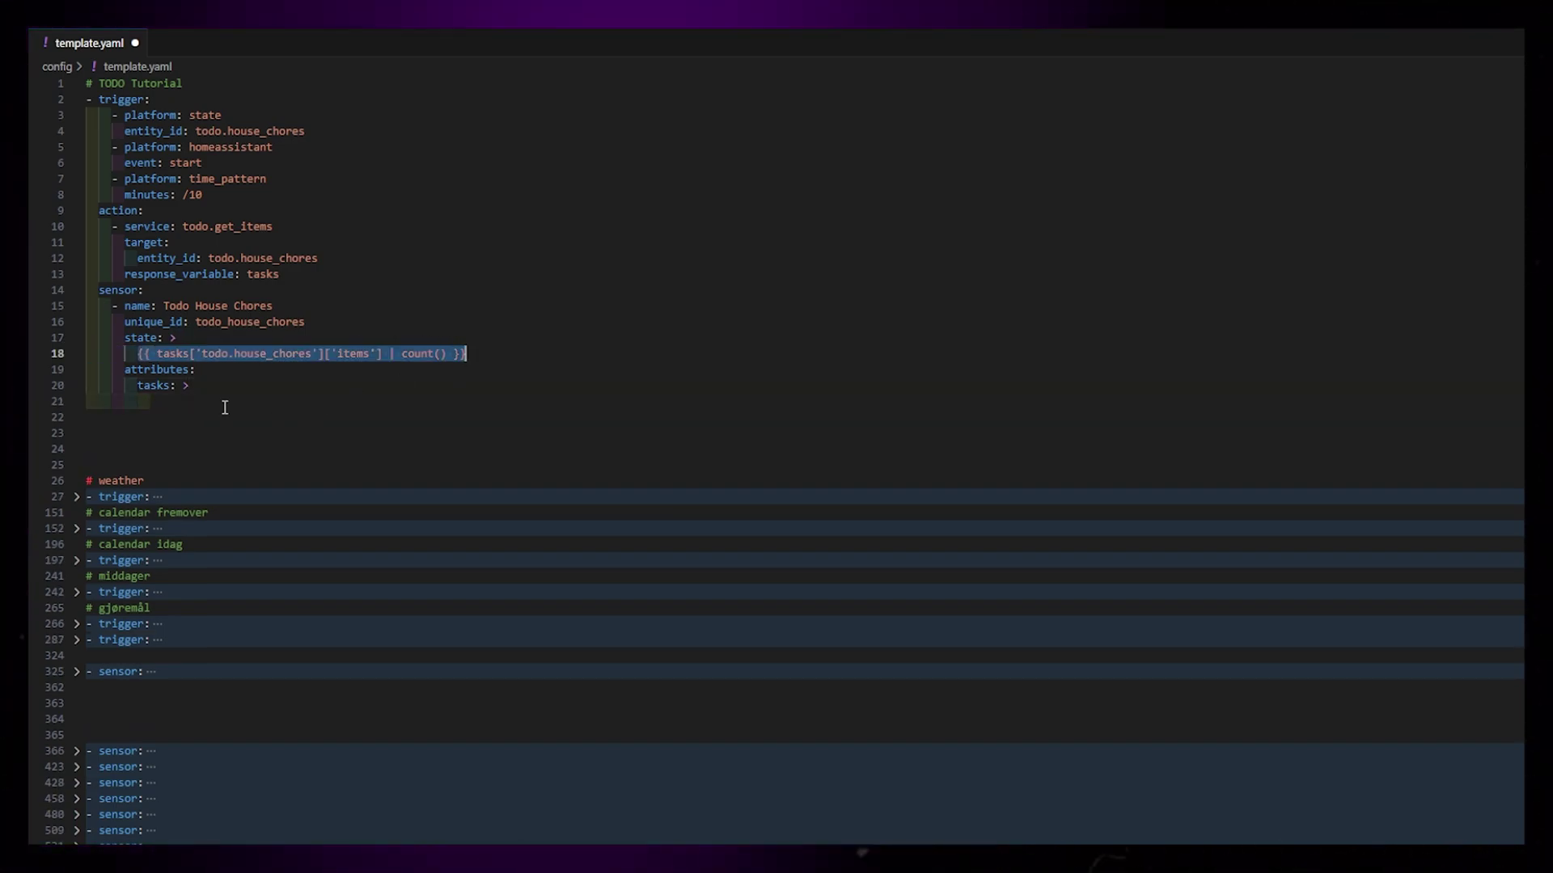
{"action": "key", "text": "ctrl+c"}
{"action": "left_click", "coordinate": [225, 408]}
{"action": "key", "text": "ctrl+v"}
{"action": "key", "text": "Left"}
{"action": "key", "text": "Left"}
{"action": "key", "text": "BackSpace"}
{"action": "key", "text": "BackSpace"}
{"action": "key", "text": "BackSpace"}
{"action": "key", "text": "BackSpace"}
{"action": "key", "text": "BackSpace"}
{"action": "key", "text": "BackSpace"}
{"action": "key", "text": "BackSpace"}
{"action": "key", "text": "BackSpace"}
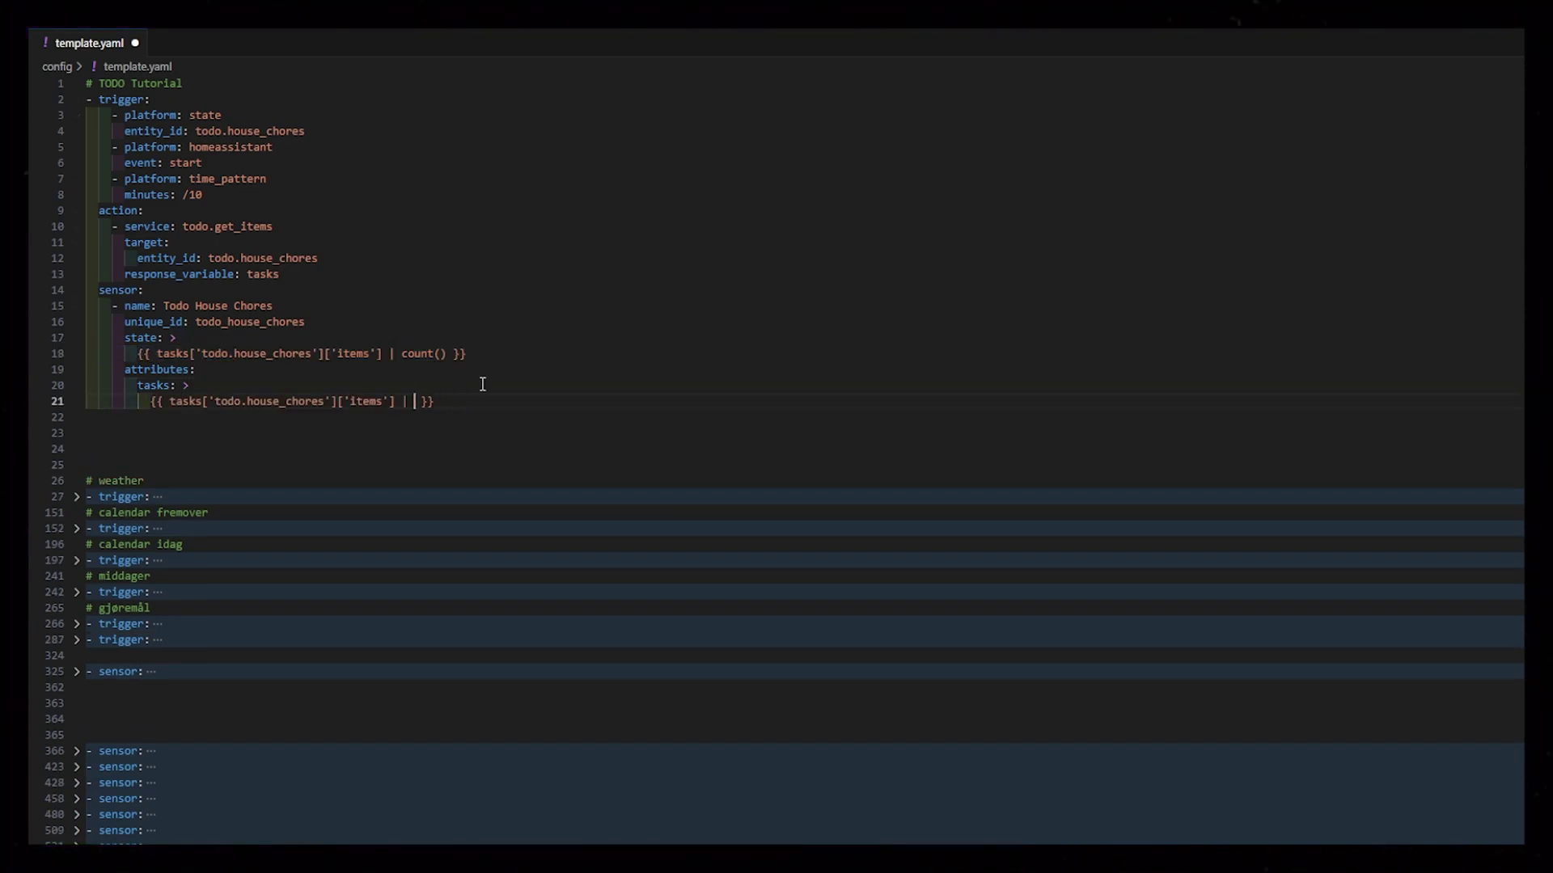
{"action": "left_click", "coordinate": [391, 286]}
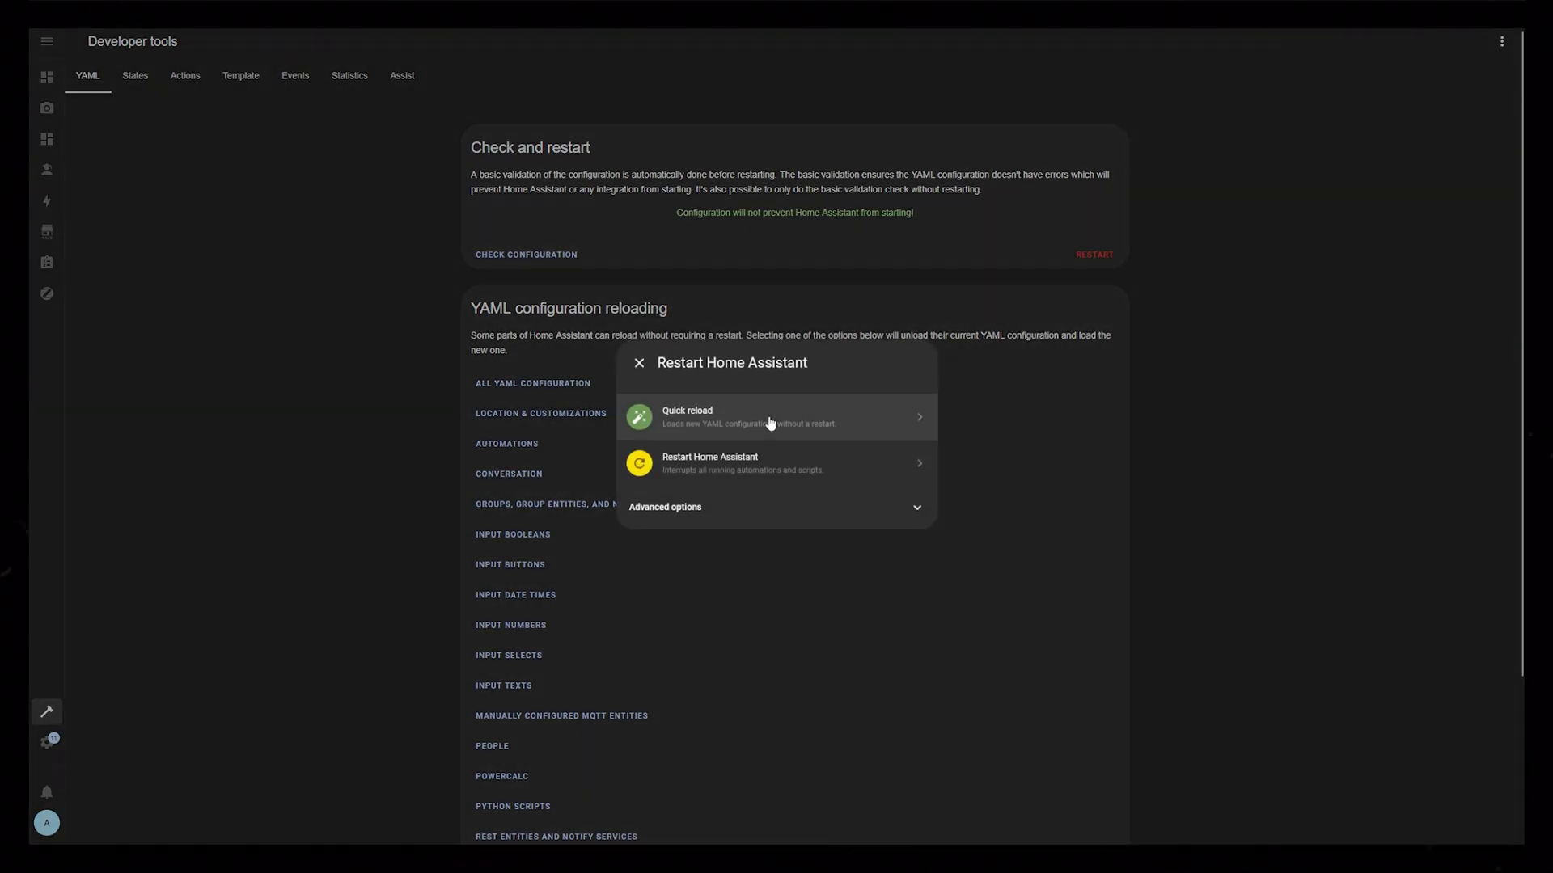
{"action": "left_click", "coordinate": [859, 461]}
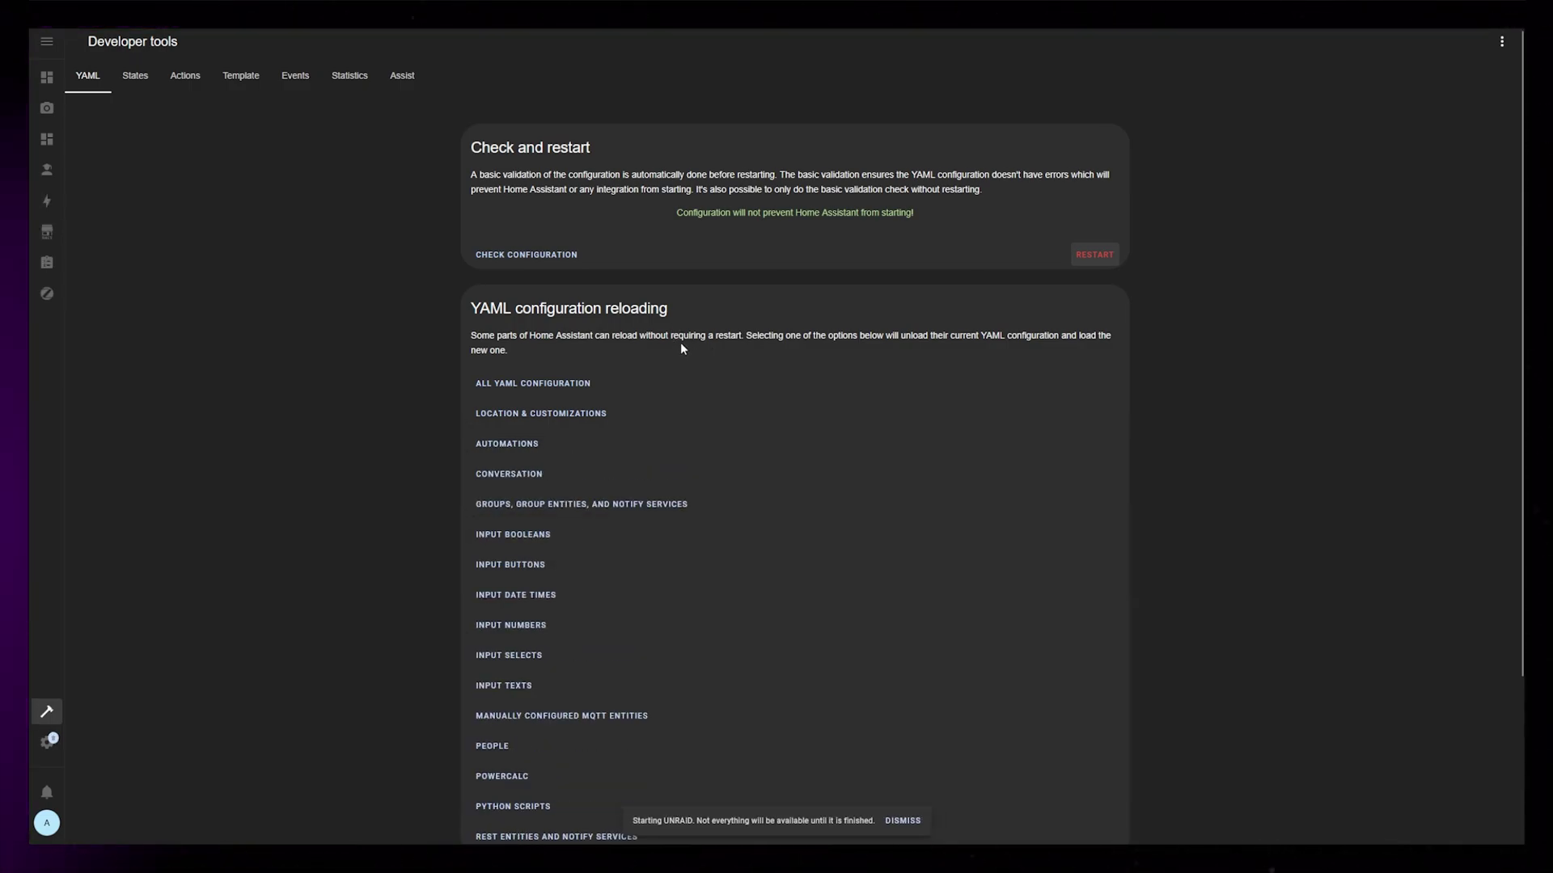
Filter the States page by todo_house_ to show sensor.todo_house_chores with state 3
{"action": "left_click", "coordinate": [135, 75]}
{"action": "left_click", "coordinate": [178, 217]}
{"action": "type", "text": "todo"}
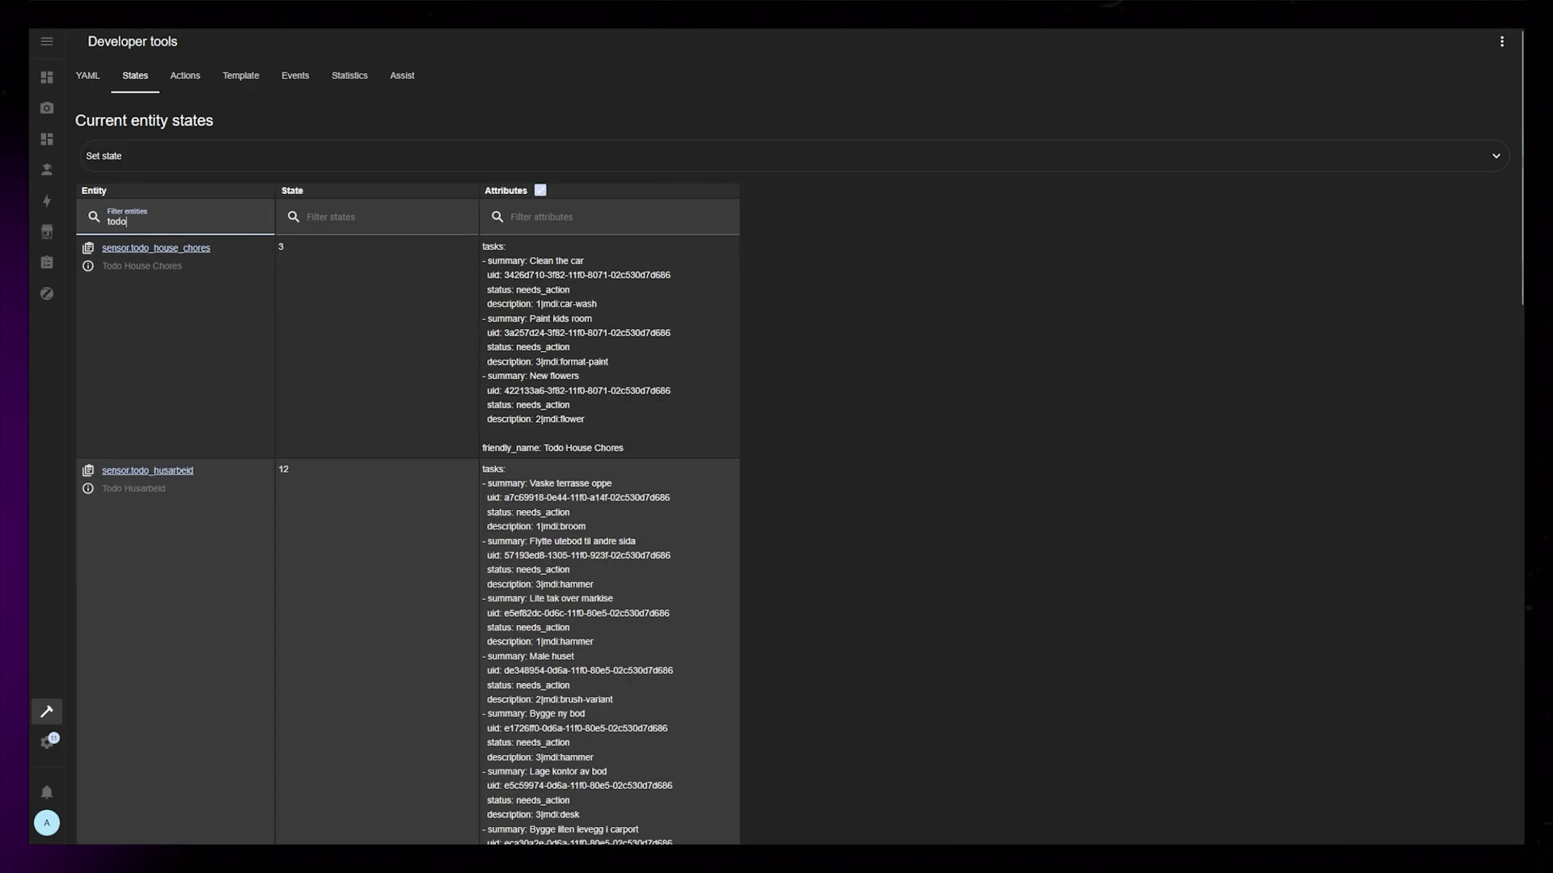
{"action": "type", "text": "_house_"}
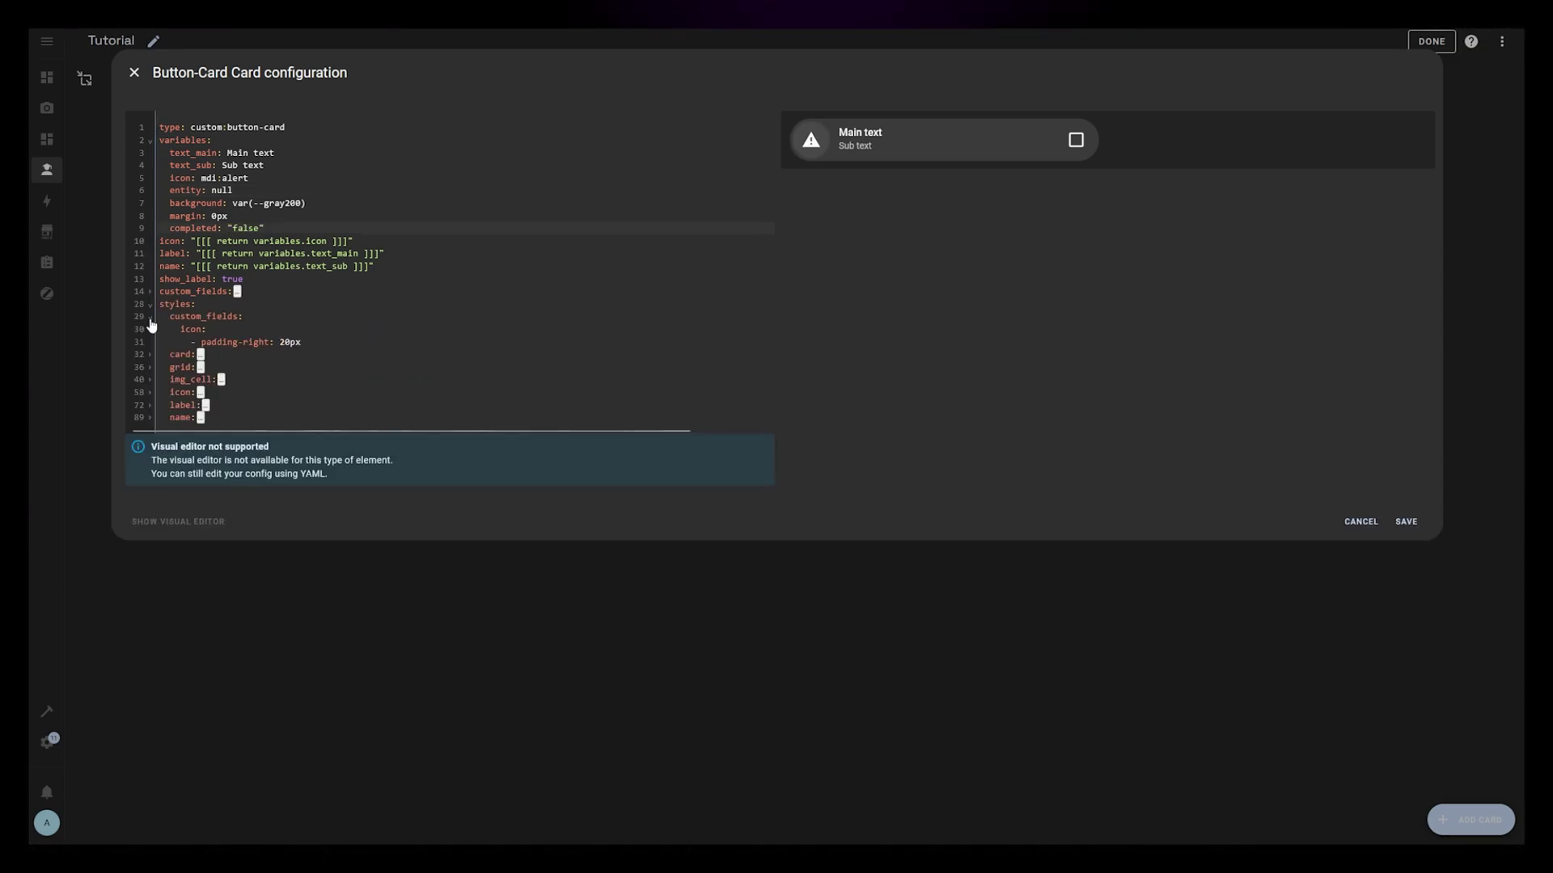
Review the card, grid, img_cell, label and name style blocks, then select the type line
{"action": "left_click", "coordinate": [150, 318]}
{"action": "left_click", "coordinate": [150, 330]}
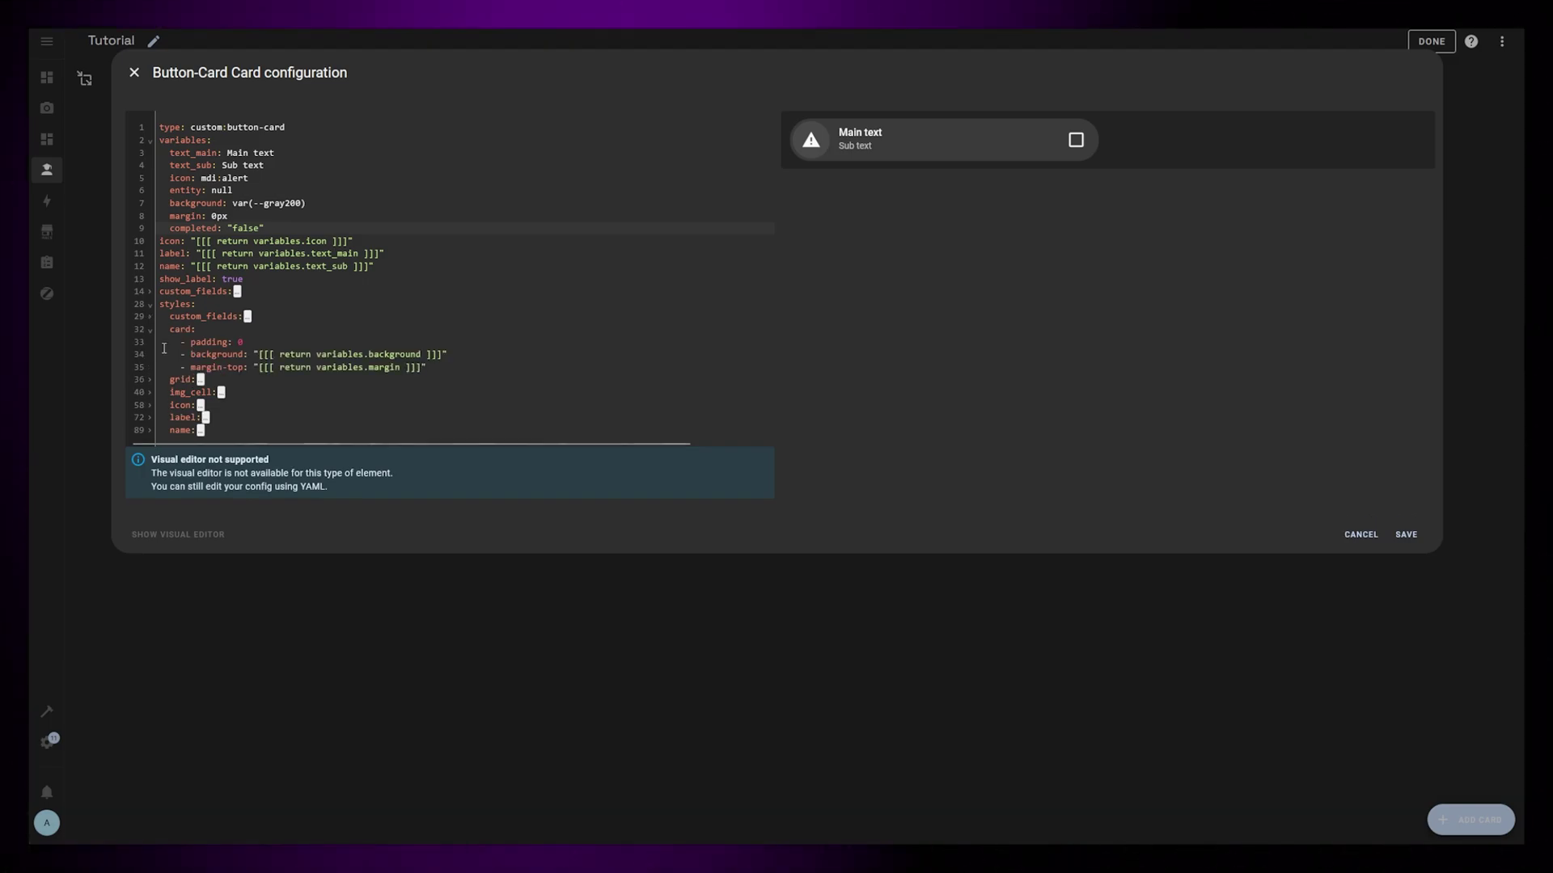
{"action": "left_click", "coordinate": [150, 330]}
{"action": "left_click", "coordinate": [150, 343]}
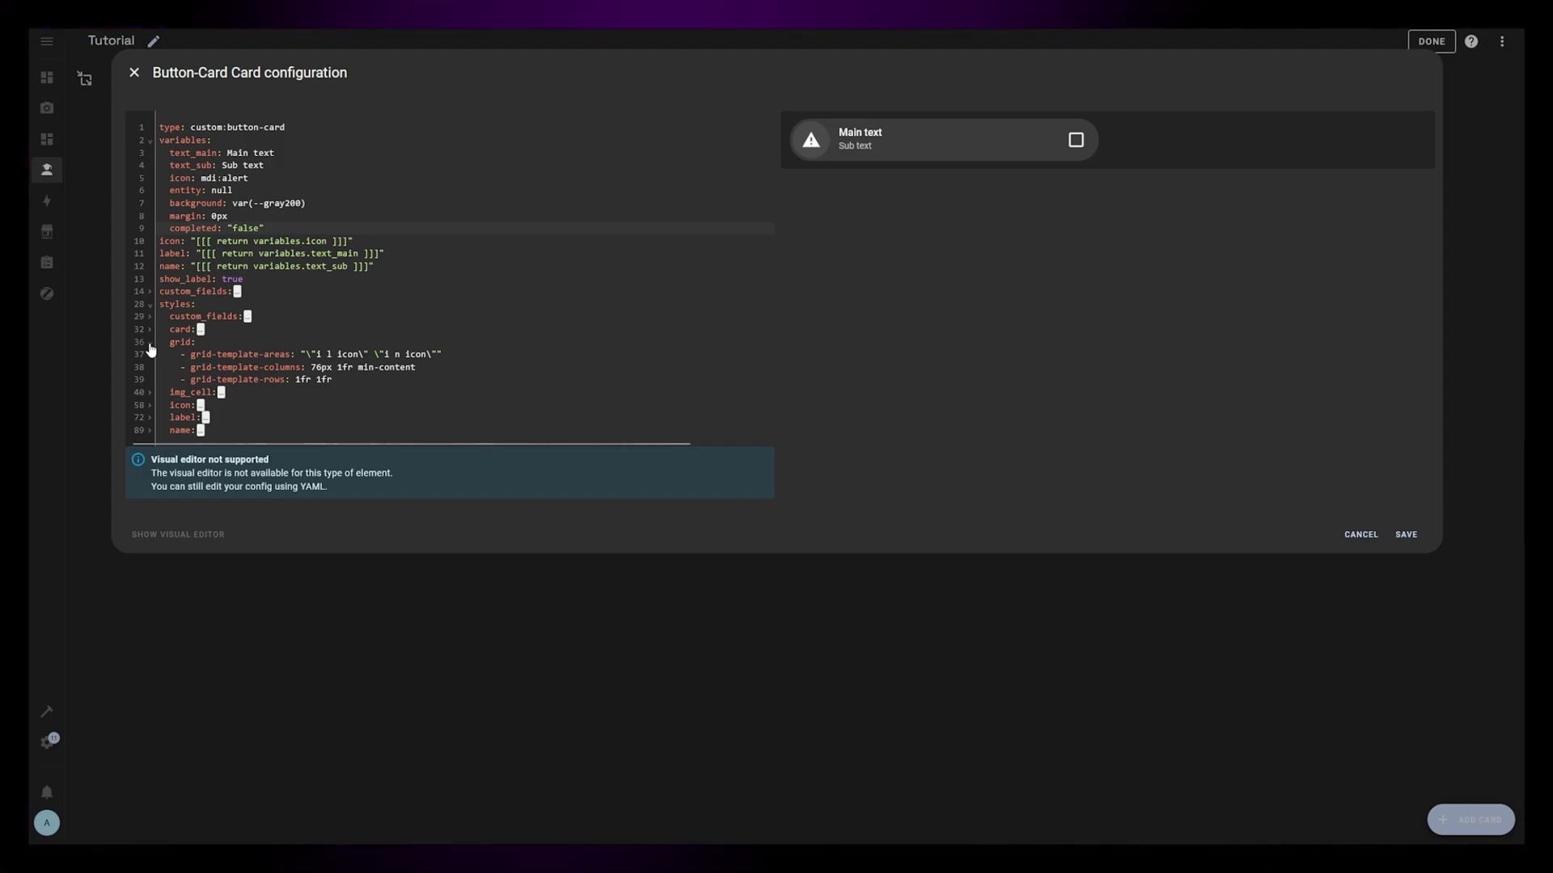
{"action": "left_click", "coordinate": [150, 342]}
{"action": "left_click", "coordinate": [151, 354]}
{"action": "left_click", "coordinate": [293, 368]}
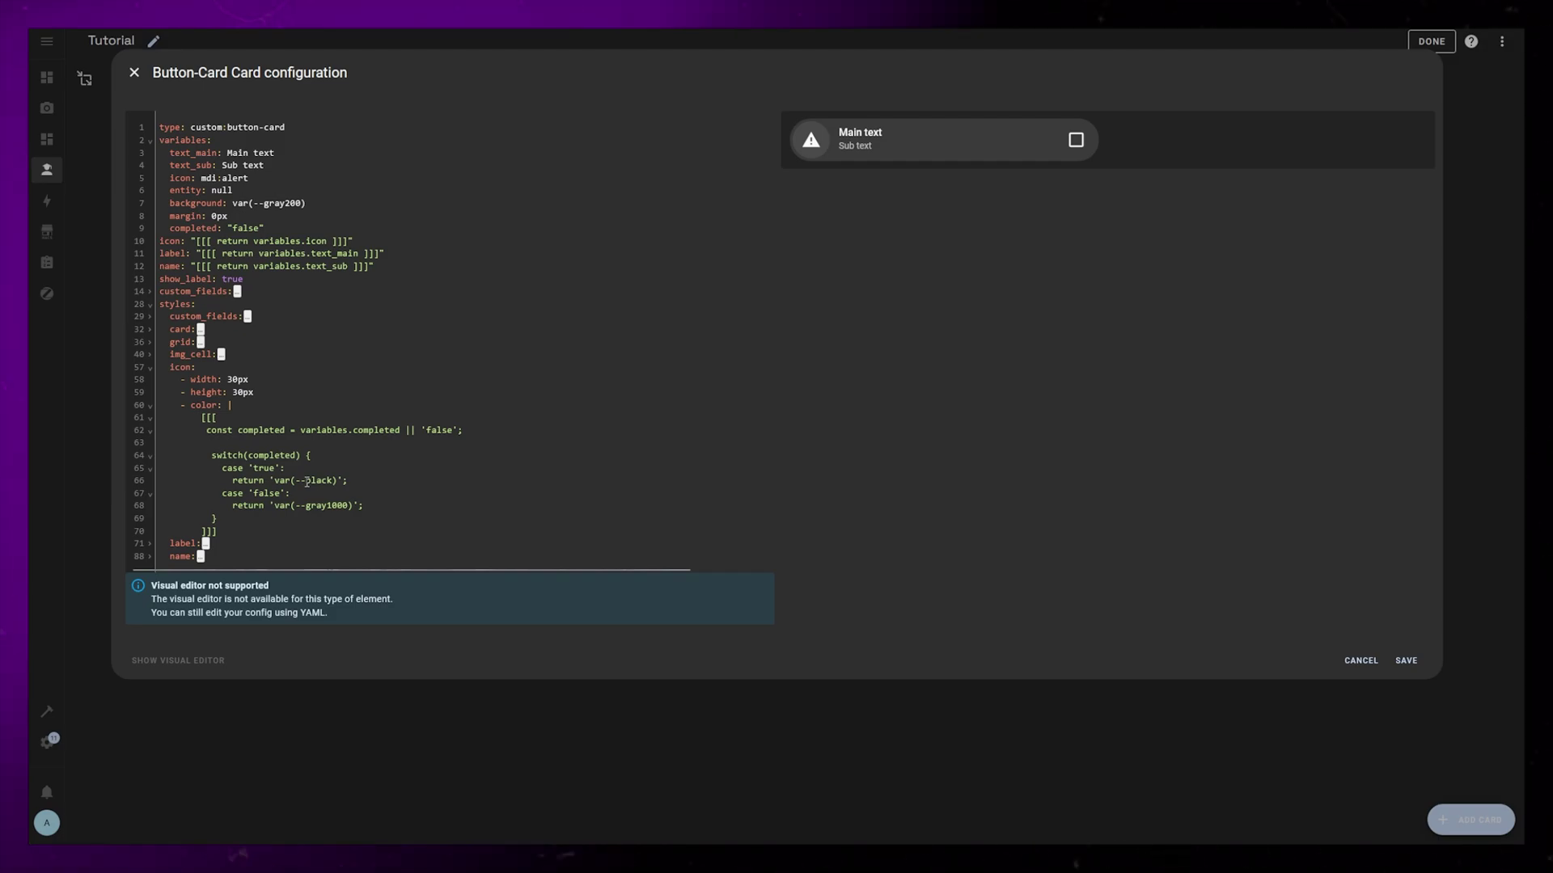
{"action": "left_click", "coordinate": [149, 367]}
{"action": "left_click", "coordinate": [150, 379]}
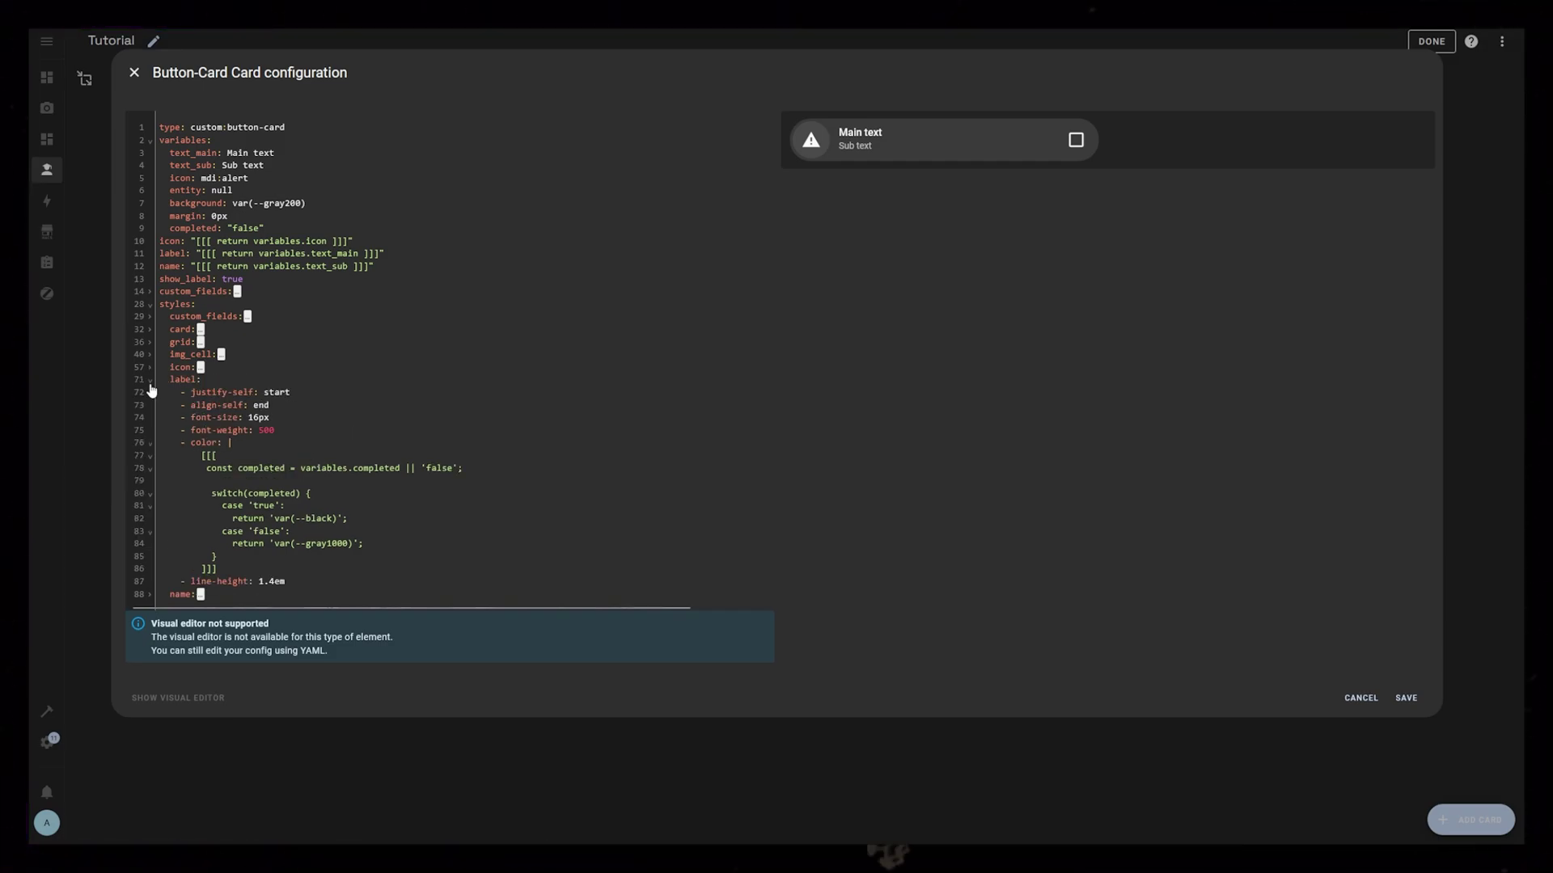
{"action": "left_click", "coordinate": [150, 380]}
{"action": "left_click", "coordinate": [150, 392]}
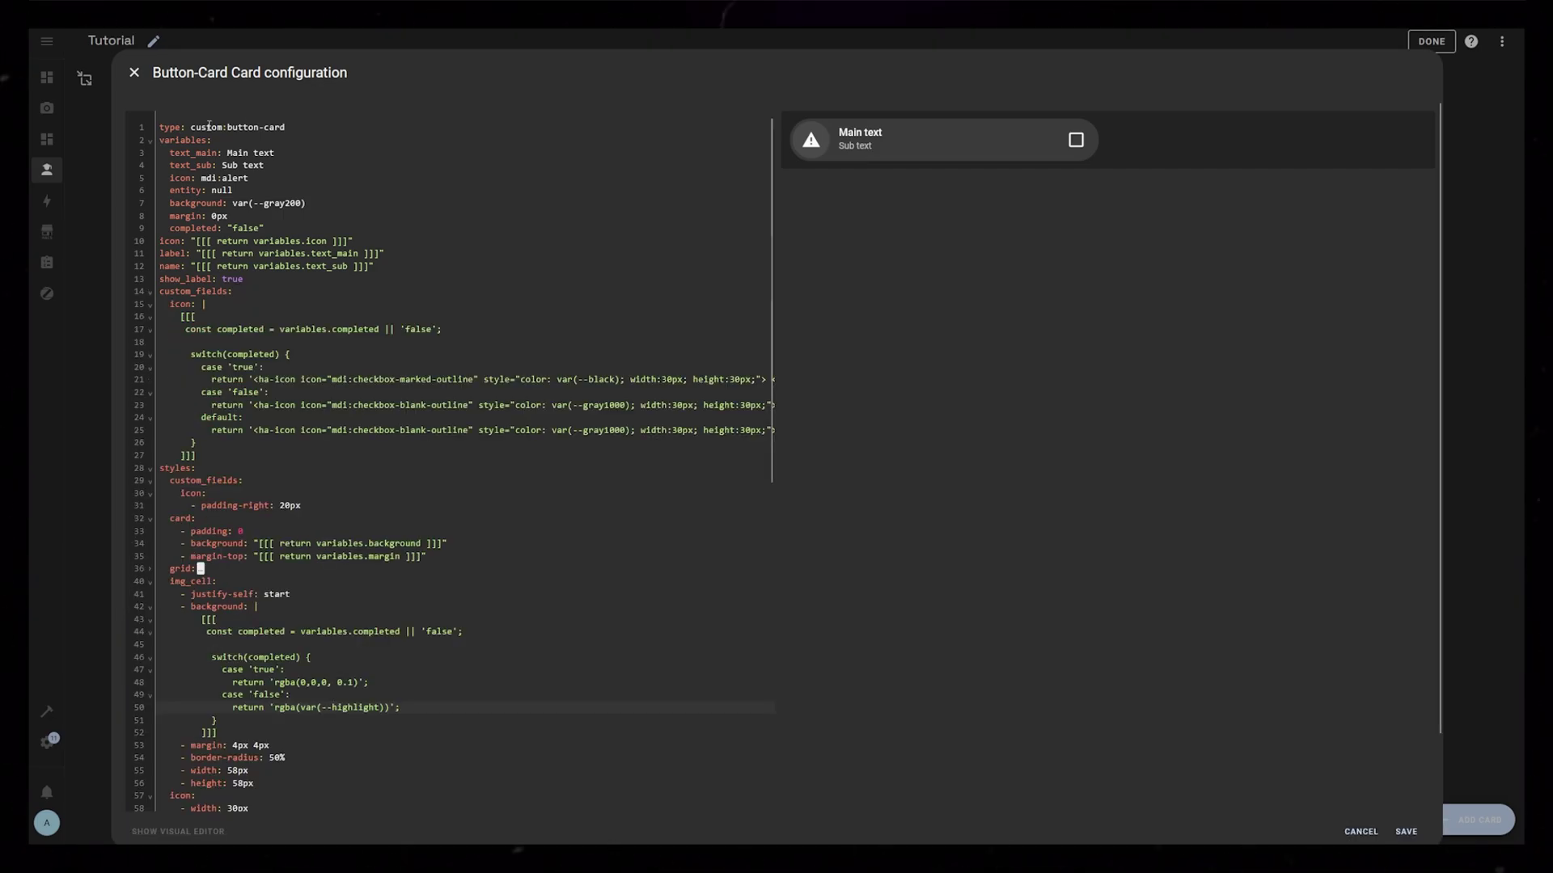
{"action": "left_click_drag", "start_coordinate": [286, 127], "coordinate": [159, 127]}
Remove the type line and paste the card YAML under template_sensor_task in the raw configuration
{"action": "key", "text": "BackSpace"}
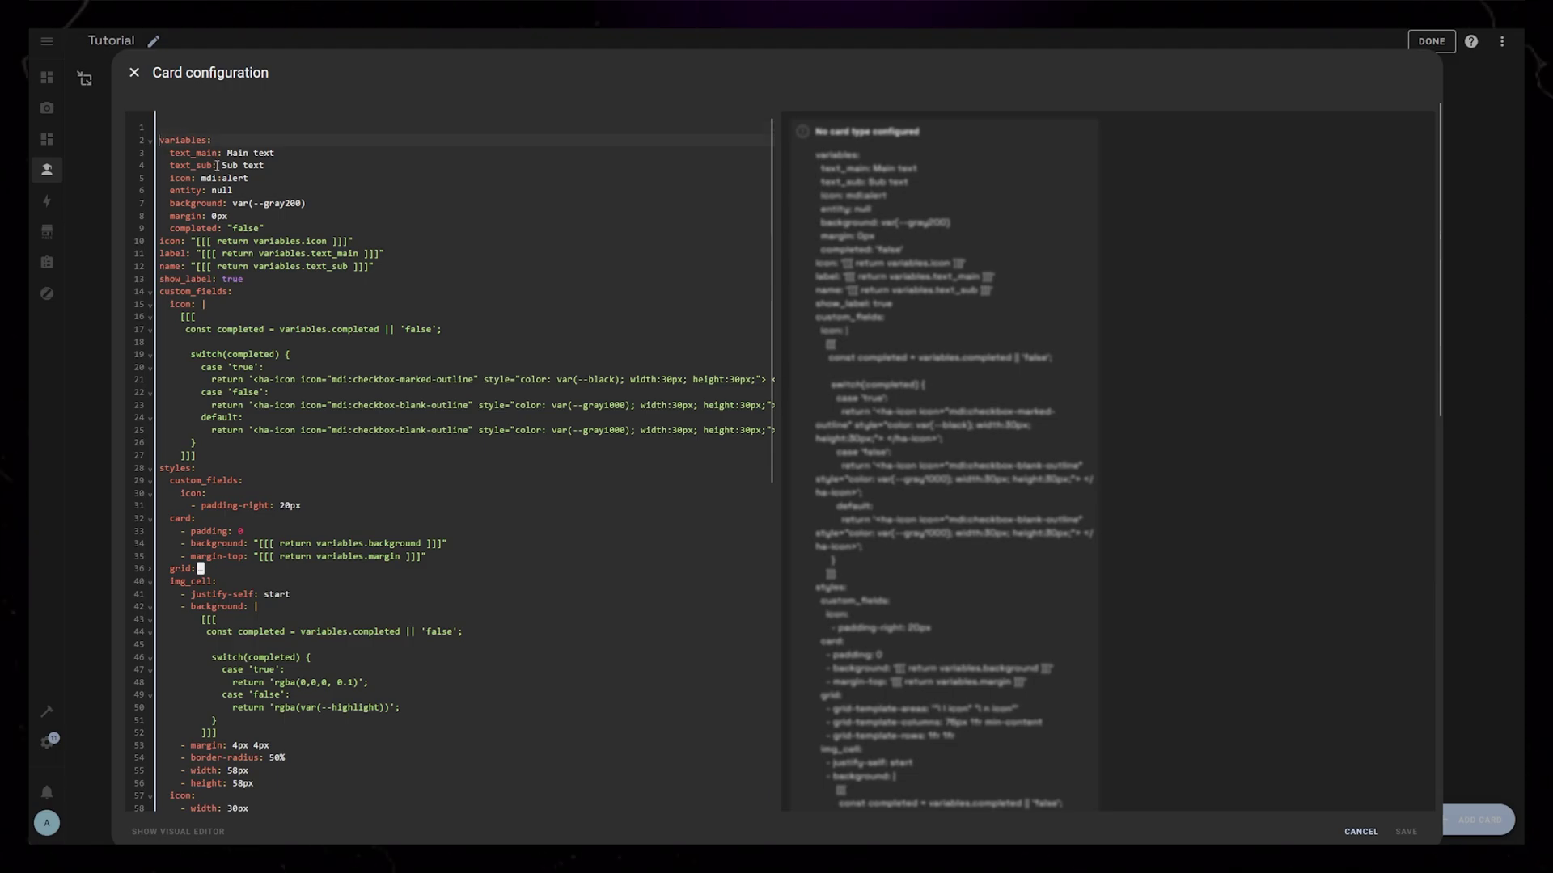
{"action": "key", "text": "Delete"}
{"action": "key", "text": "ctrl+a"}
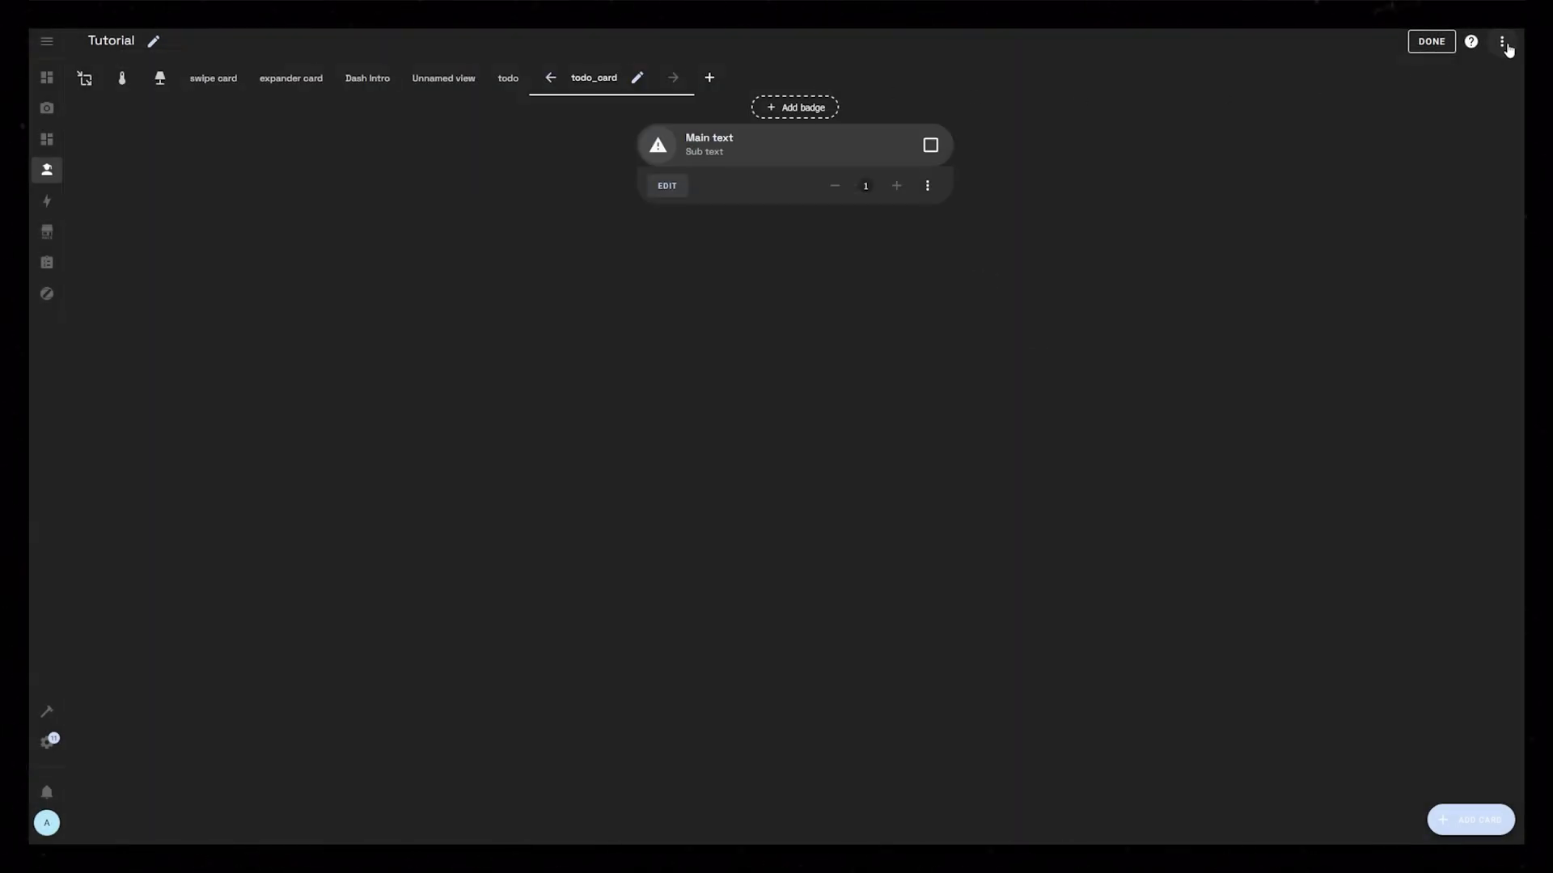
{"action": "left_click", "coordinate": [1502, 45]}
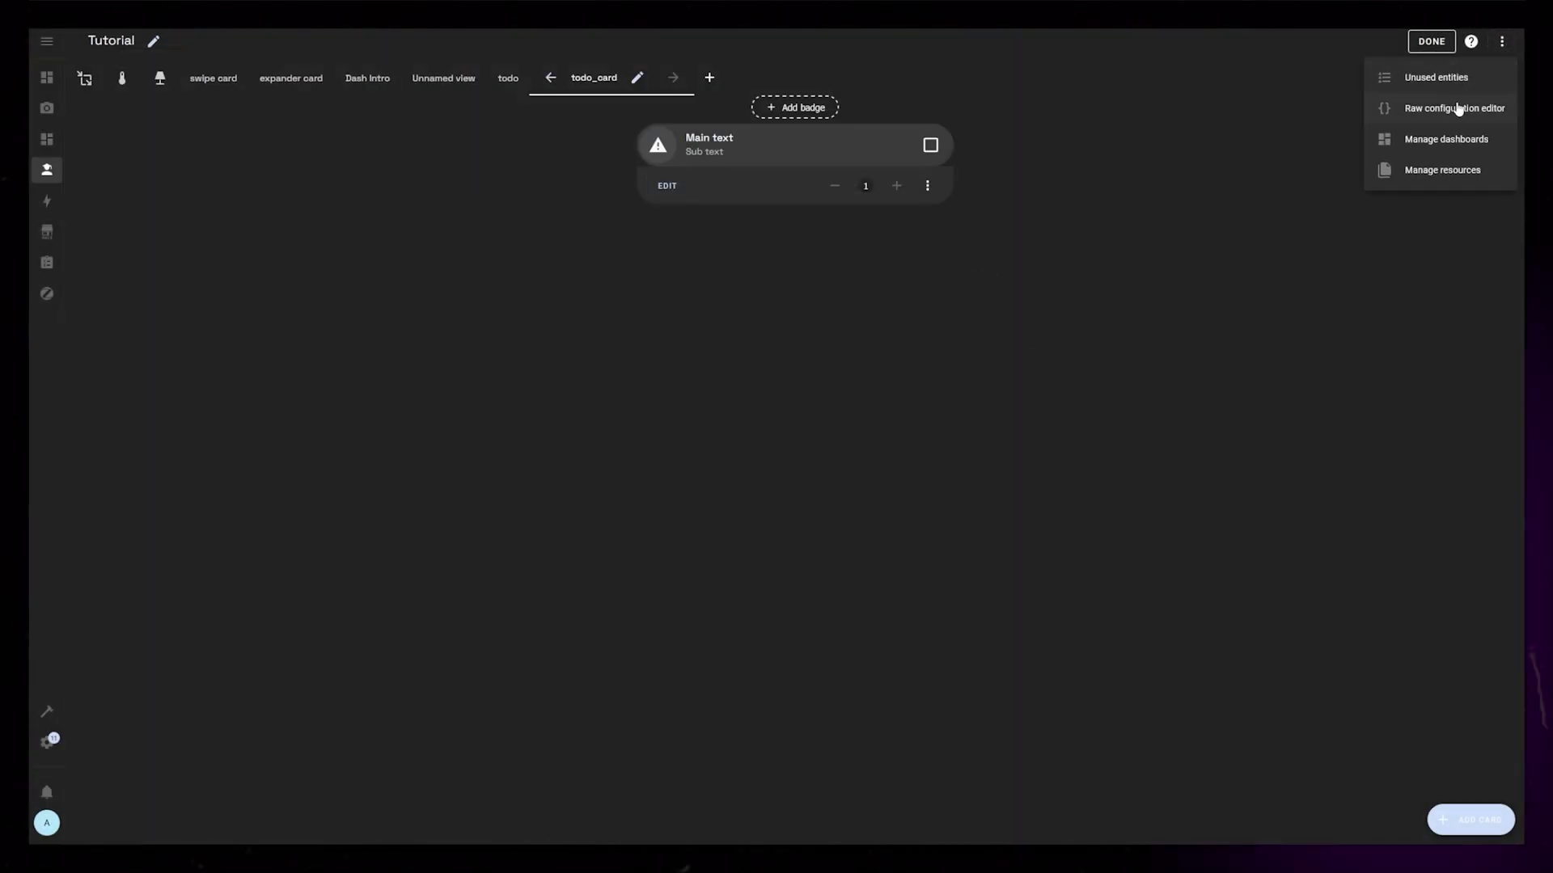
{"action": "left_click", "coordinate": [1451, 108]}
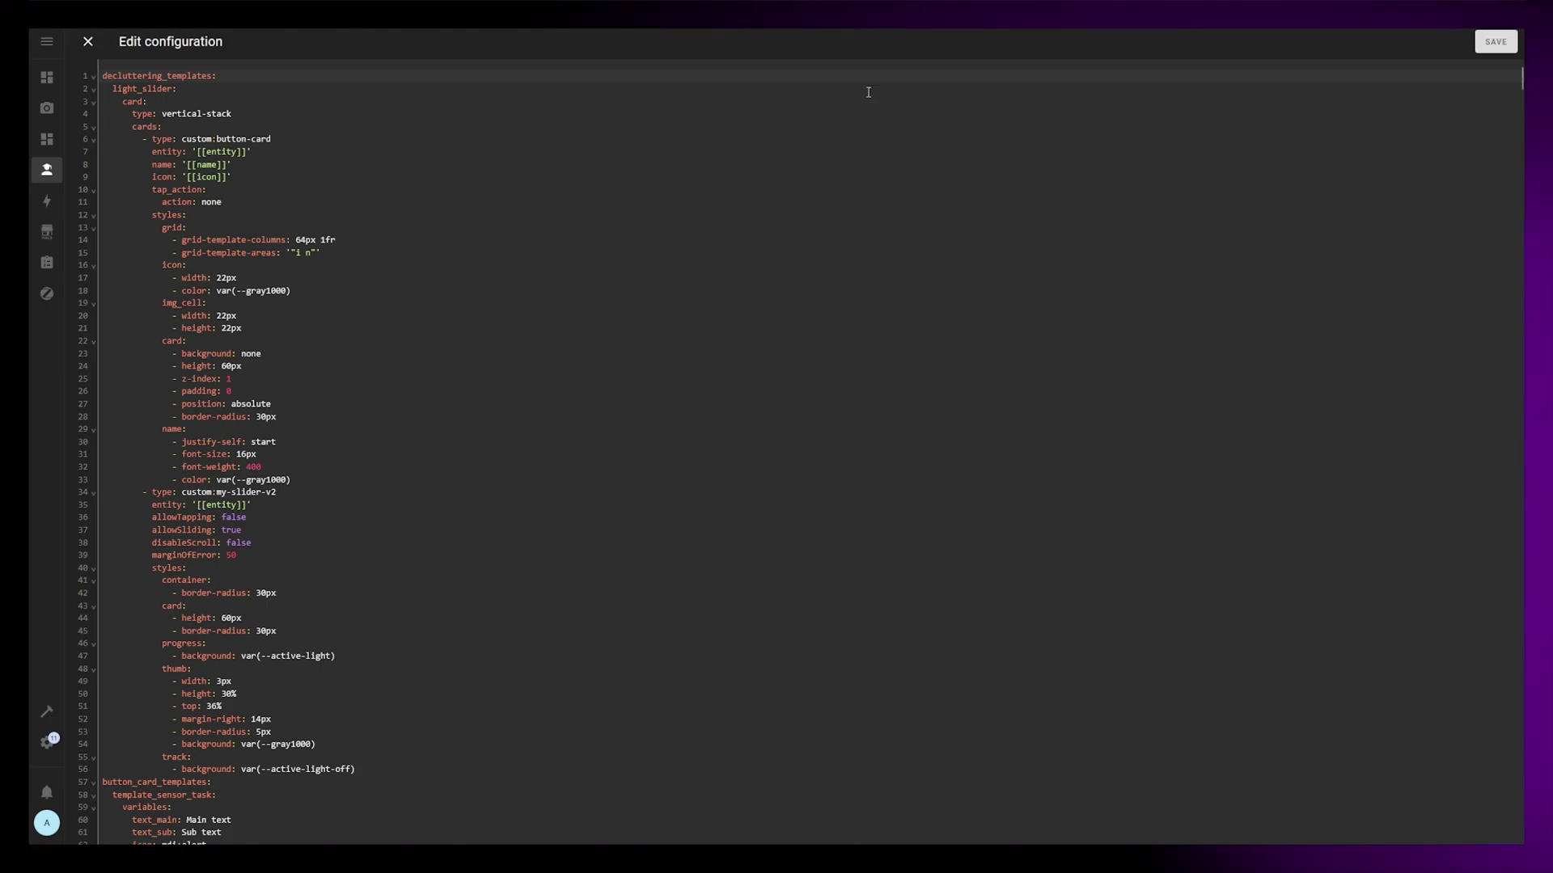
{"action": "left_click", "coordinate": [93, 77]}
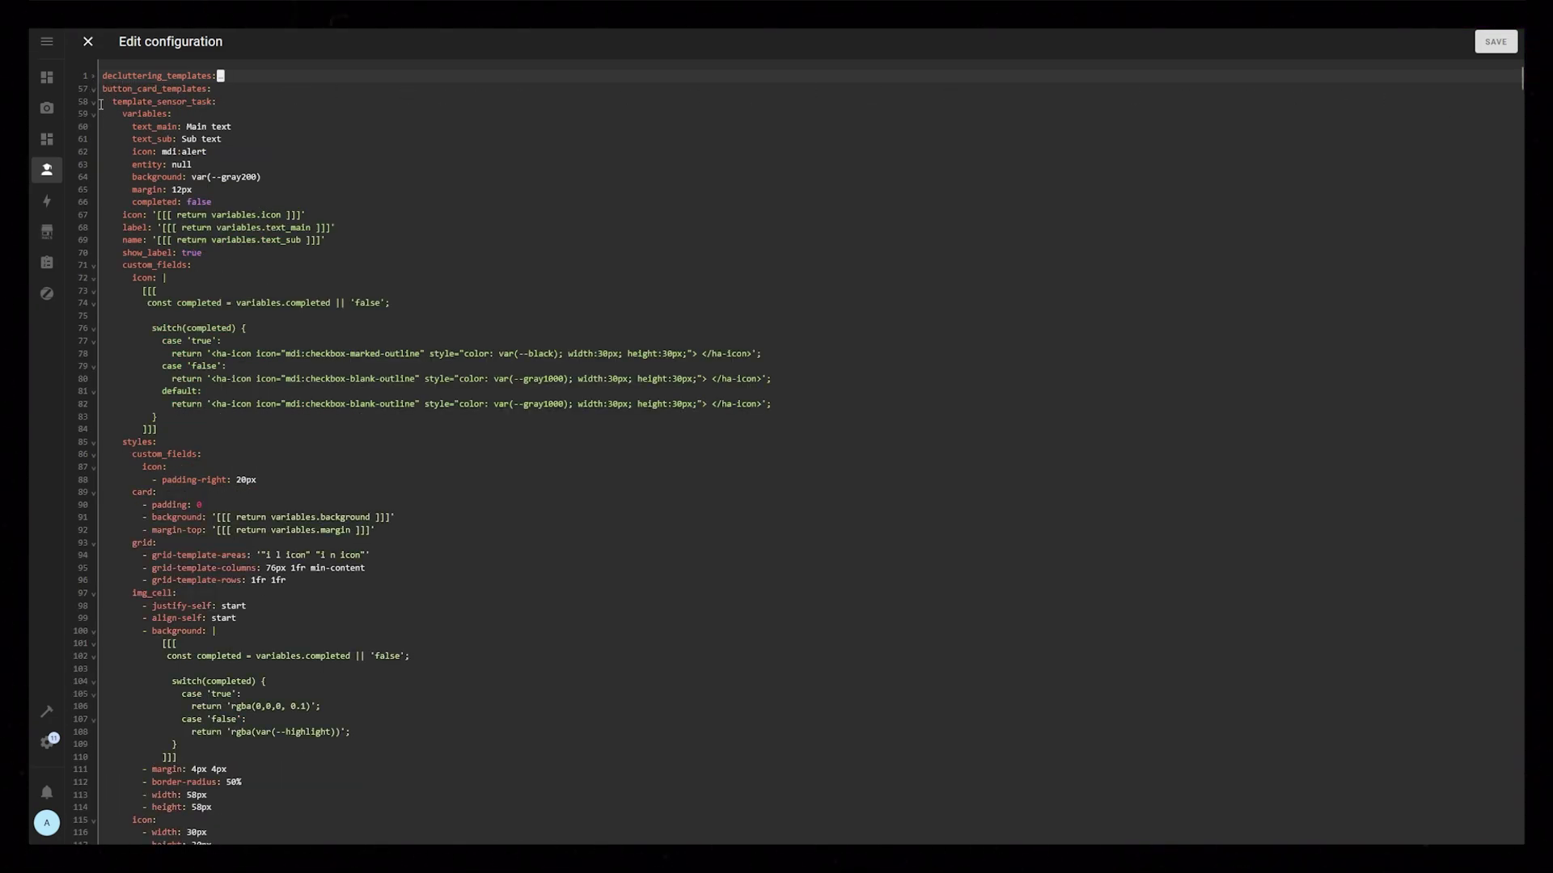
{"action": "type", "text": "temp"}
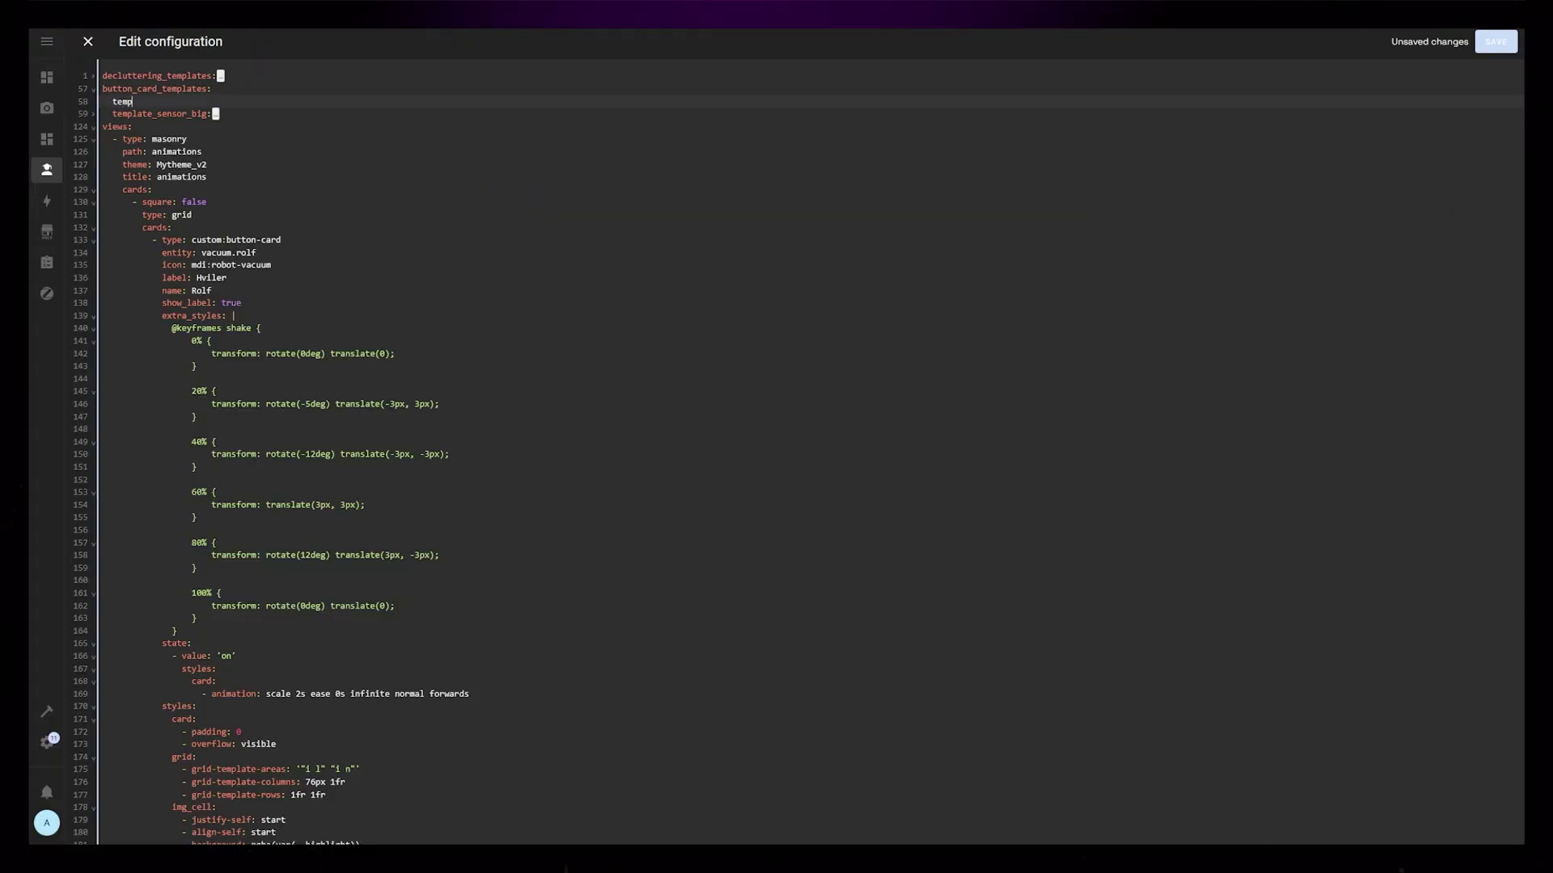
{"action": "type", "text": "late_sensor_task:"}
{"action": "key", "text": "Return"}
{"action": "key", "text": "Return"}
{"action": "key", "text": "Return"}
{"action": "key", "text": "Up"}
{"action": "key", "text": "Up"}
{"action": "key", "text": "ctrl+v"}
Indent the pasted block under template_sensor_task, save, and return to the todo view
{"action": "scroll", "coordinate": [299, 359], "scroll_direction": "up", "scroll_amount": 15}
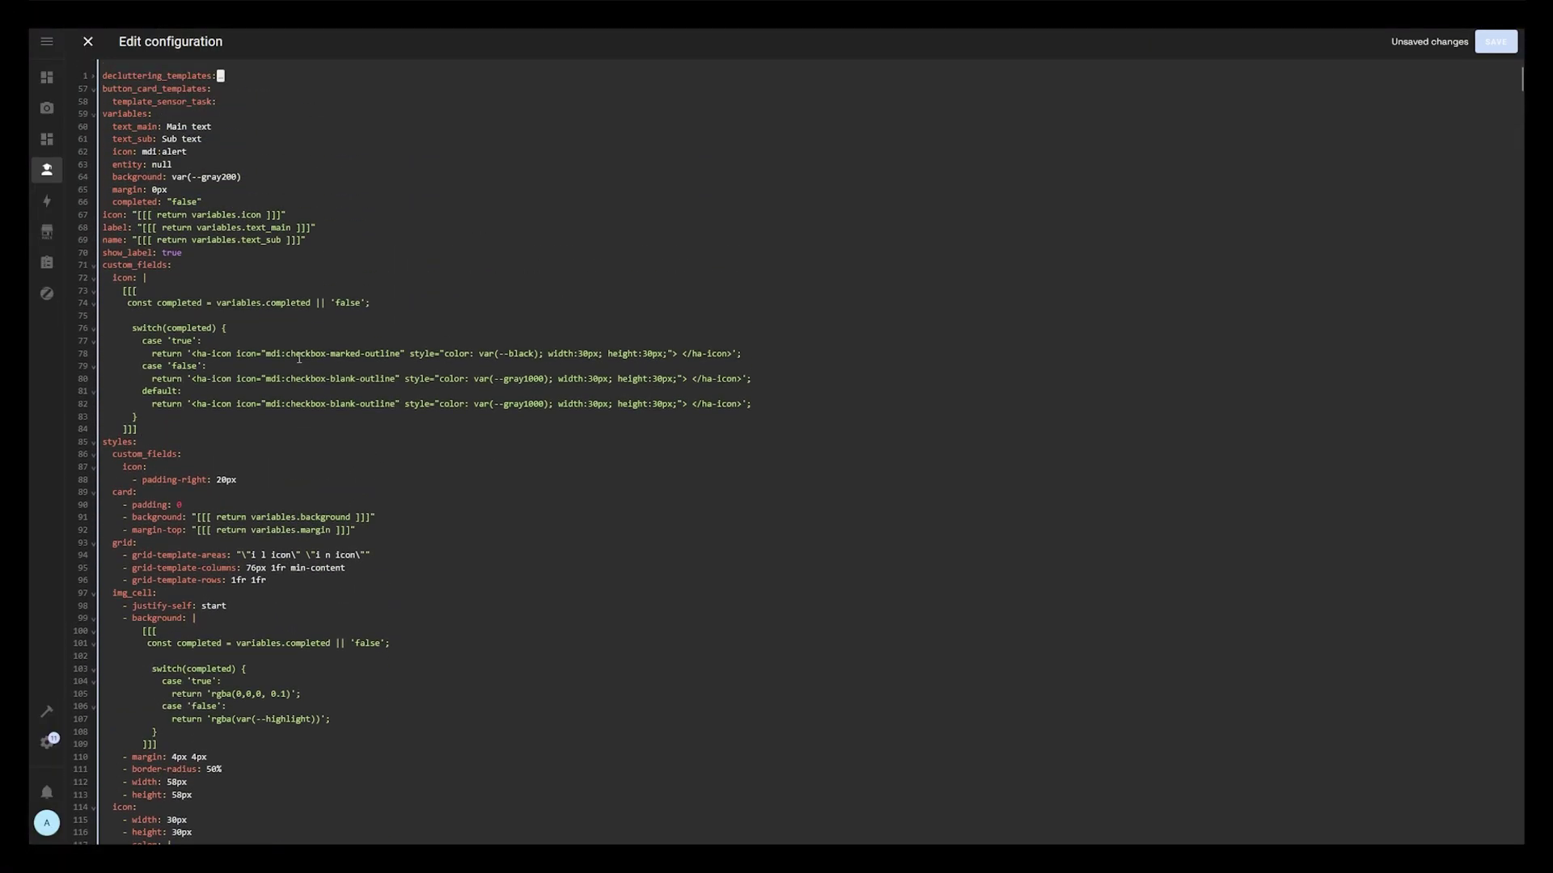
{"action": "left_click", "coordinate": [104, 114], "text": "shift"}
{"action": "key", "text": "Tab"}
{"action": "key", "text": "Tab"}
{"action": "left_click", "coordinate": [194, 164]}
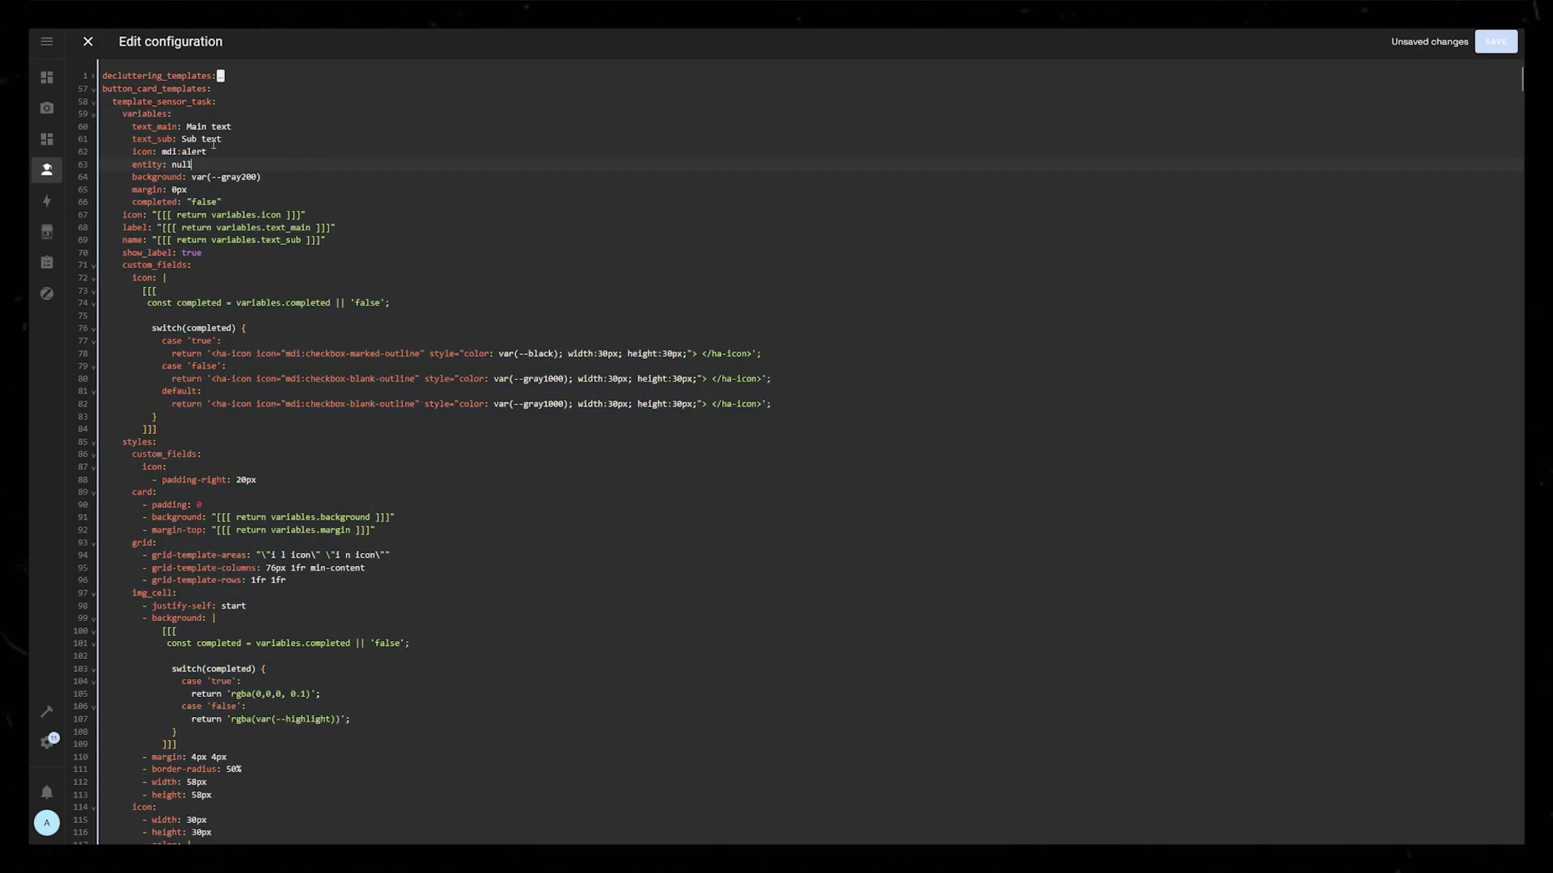
{"action": "key", "text": "ctrl+s"}
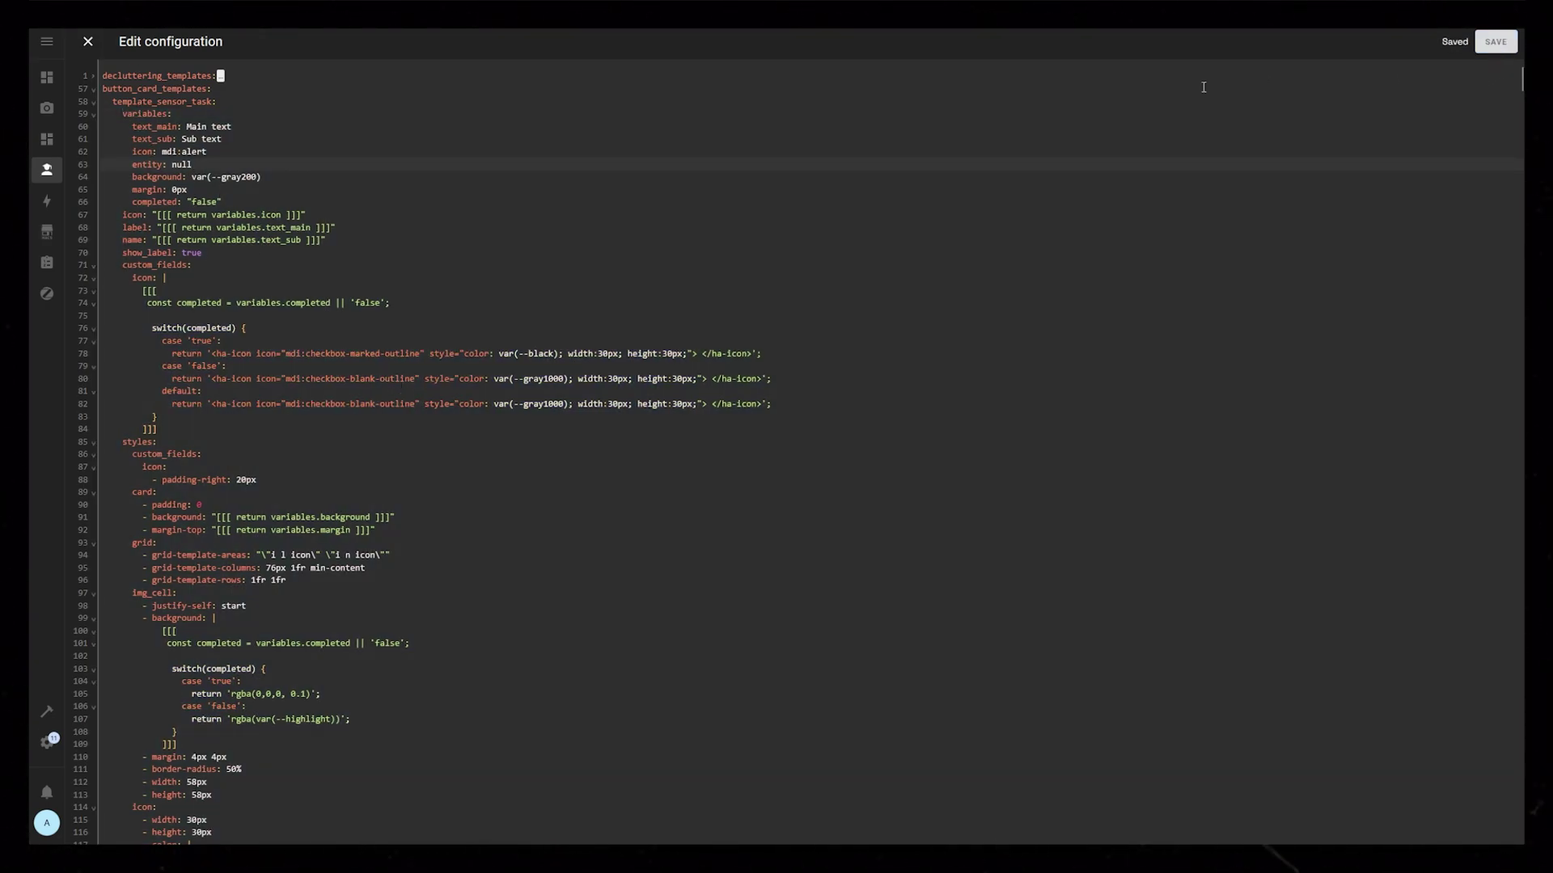
{"action": "left_click", "coordinate": [88, 41]}
{"action": "left_click", "coordinate": [509, 81]}
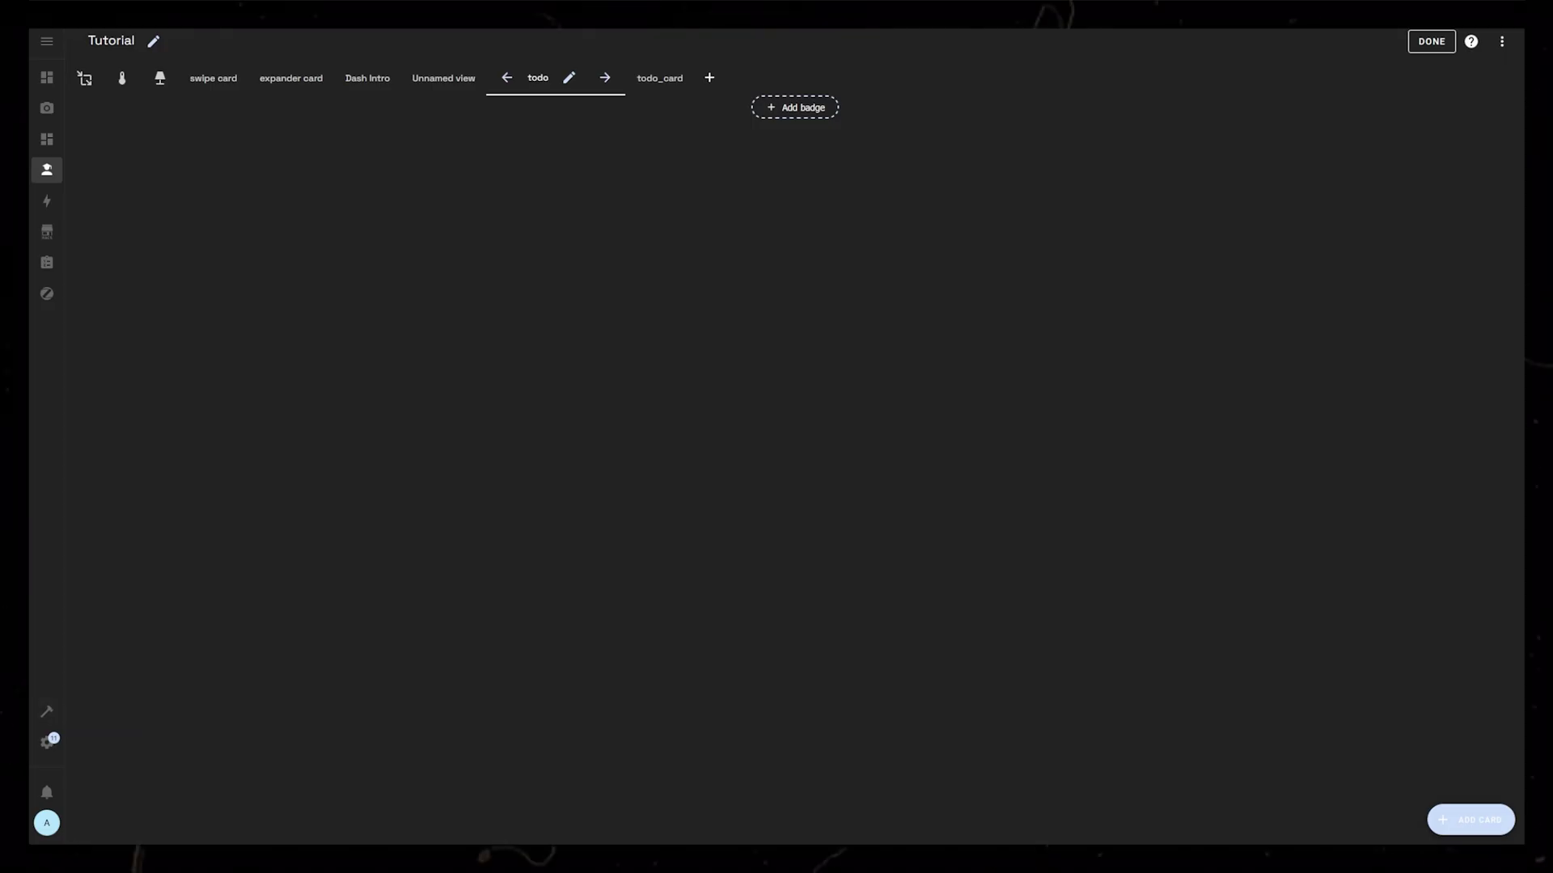
Add an Auto Entities card to the todo view and switch to its code editor
{"action": "left_click", "coordinate": [1469, 819]}
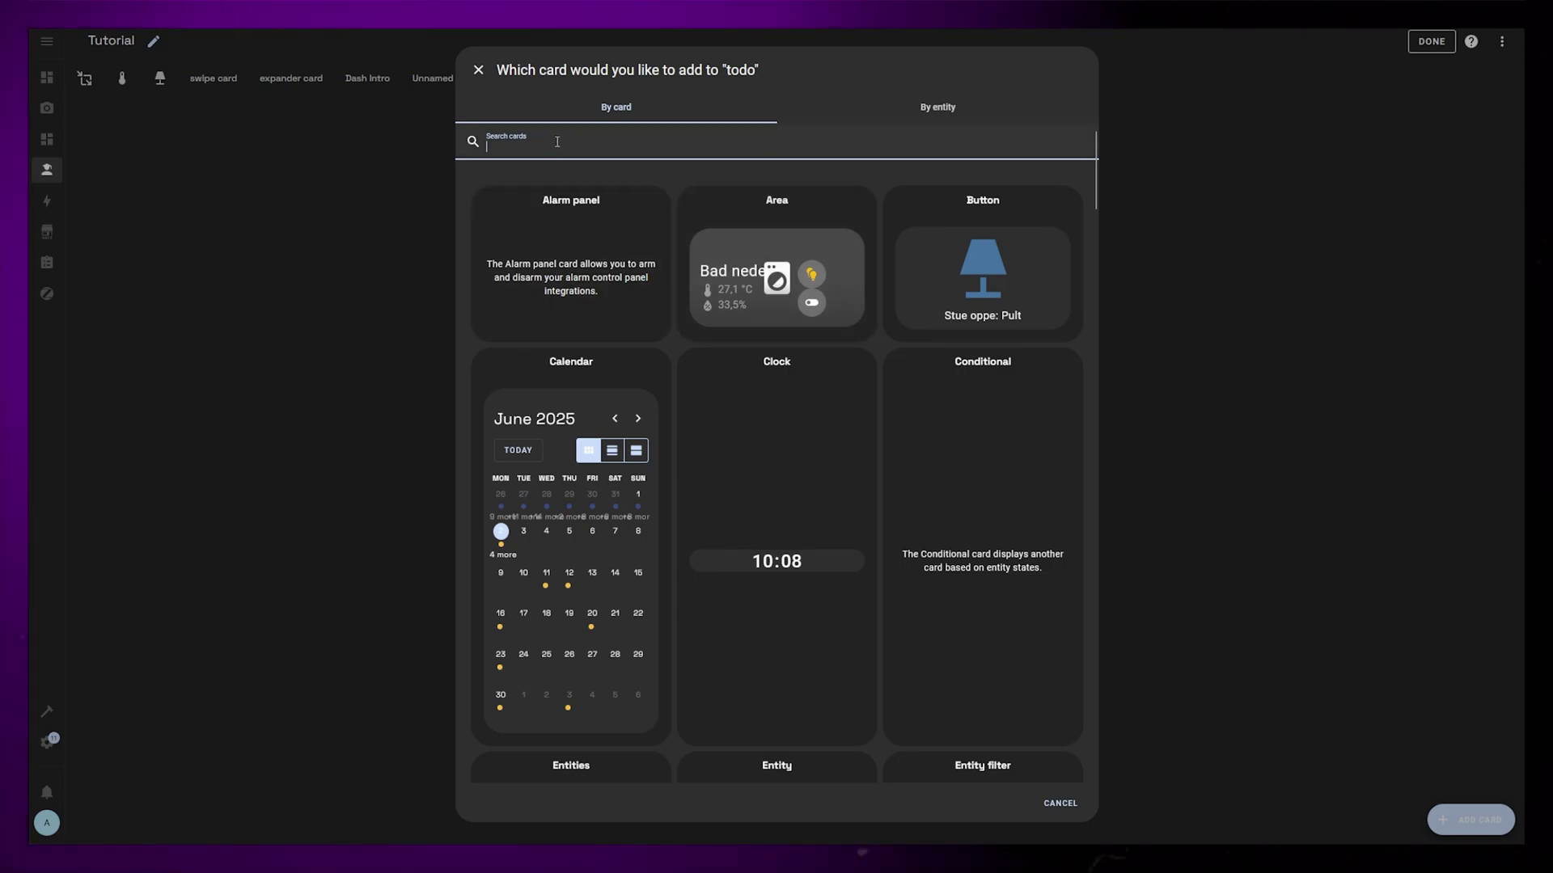
{"action": "type", "text": "auto"}
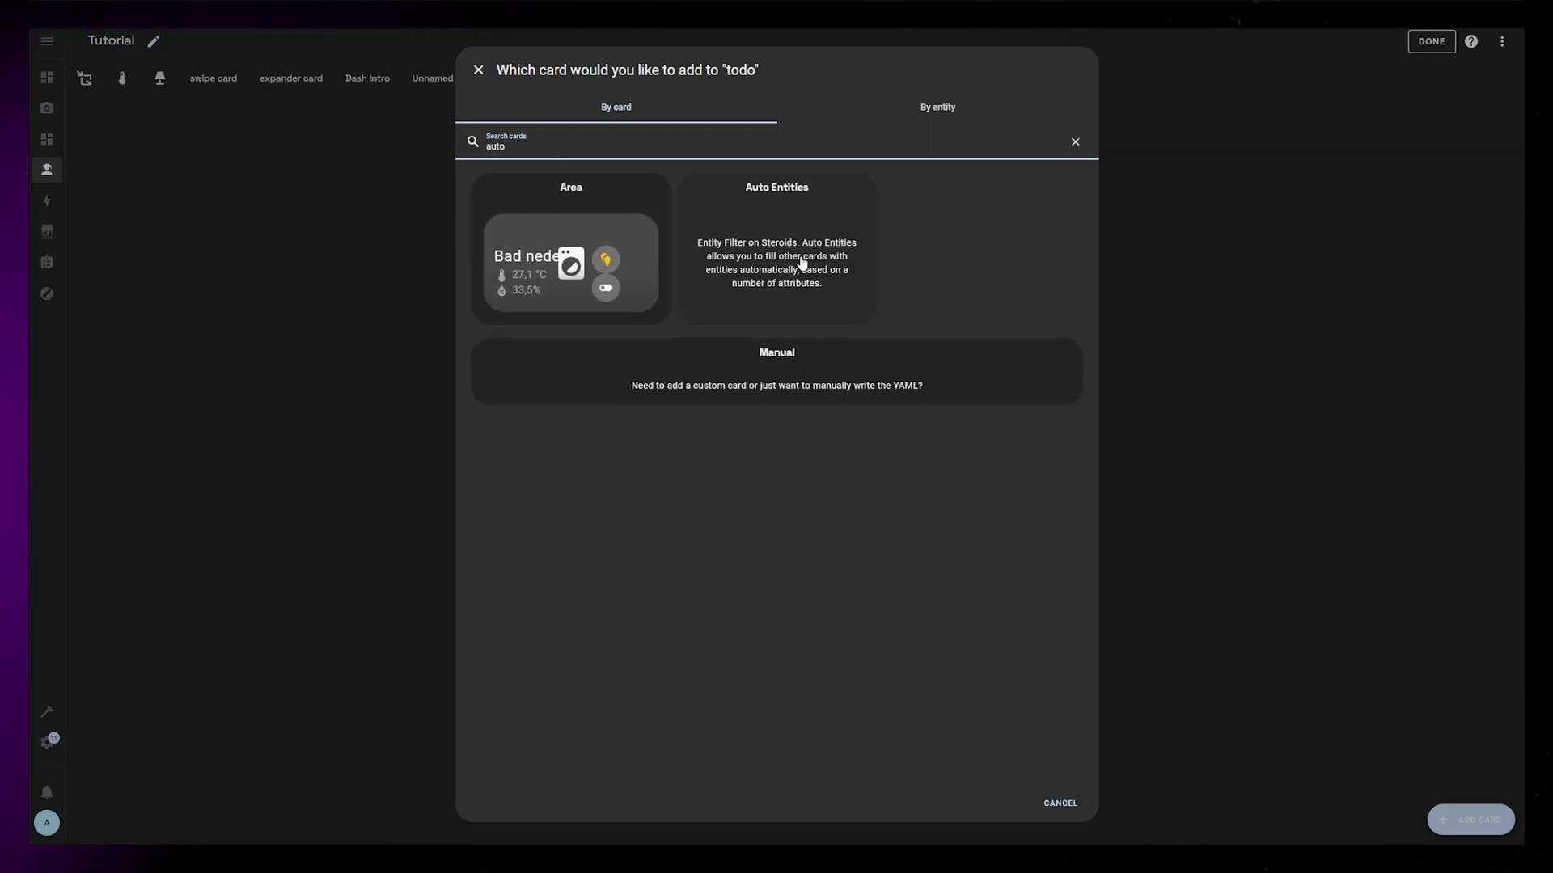
{"action": "left_click", "coordinate": [800, 259]}
{"action": "left_click", "coordinate": [508, 213]}
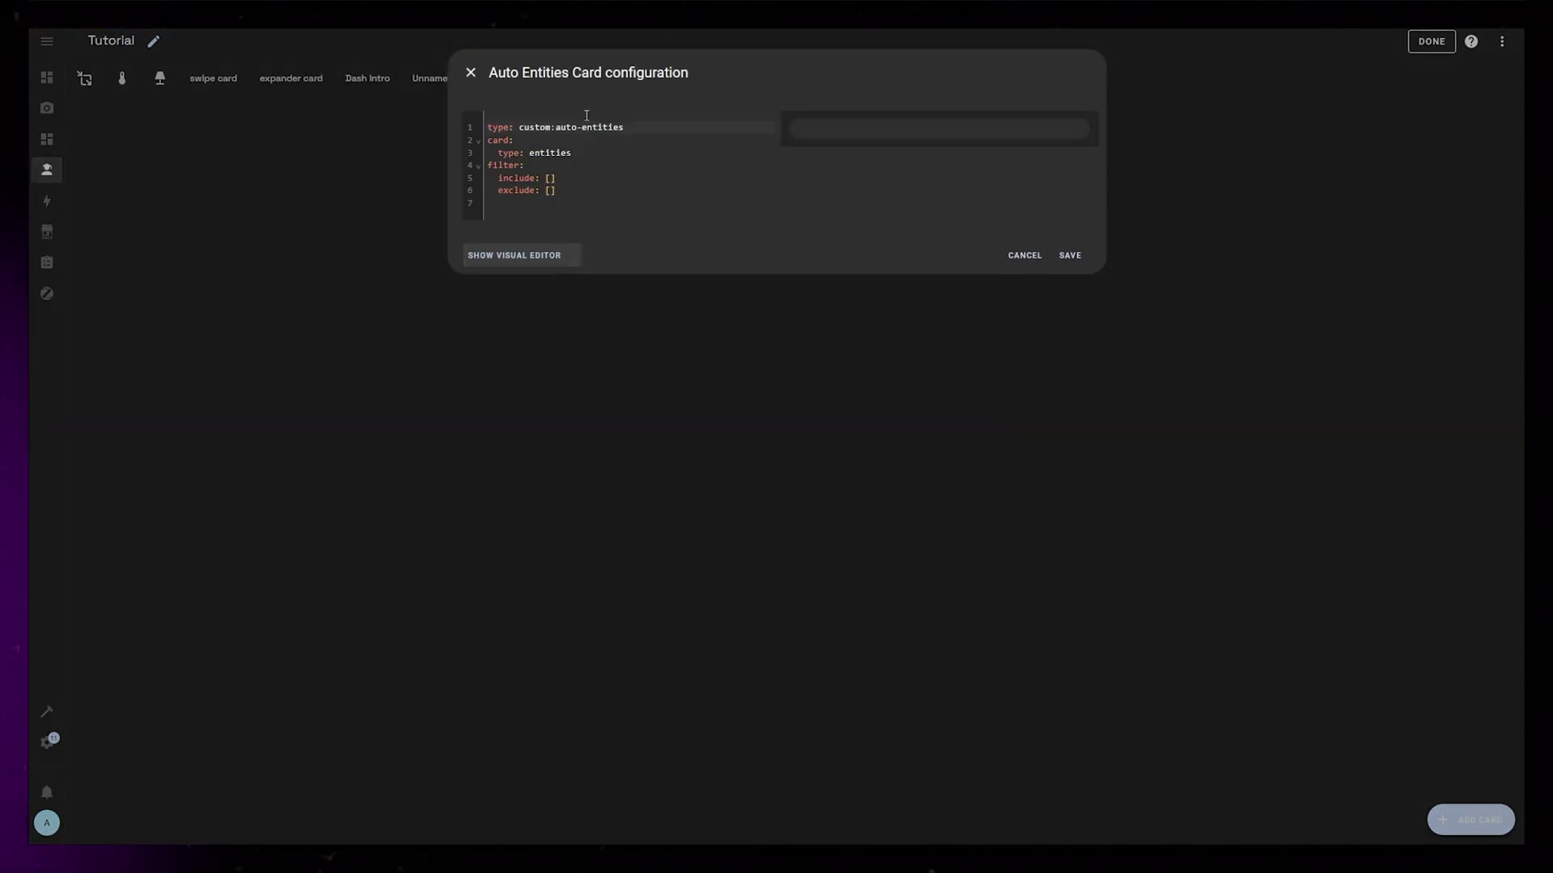
Drop the include/exclude lines and set the inner card to grid, columns 1, square false
{"action": "left_click_drag", "start_coordinate": [251, 200], "coordinate": [210, 165]}
{"action": "key", "text": "BackSpace"}
{"action": "double_click", "coordinate": [213, 153]}
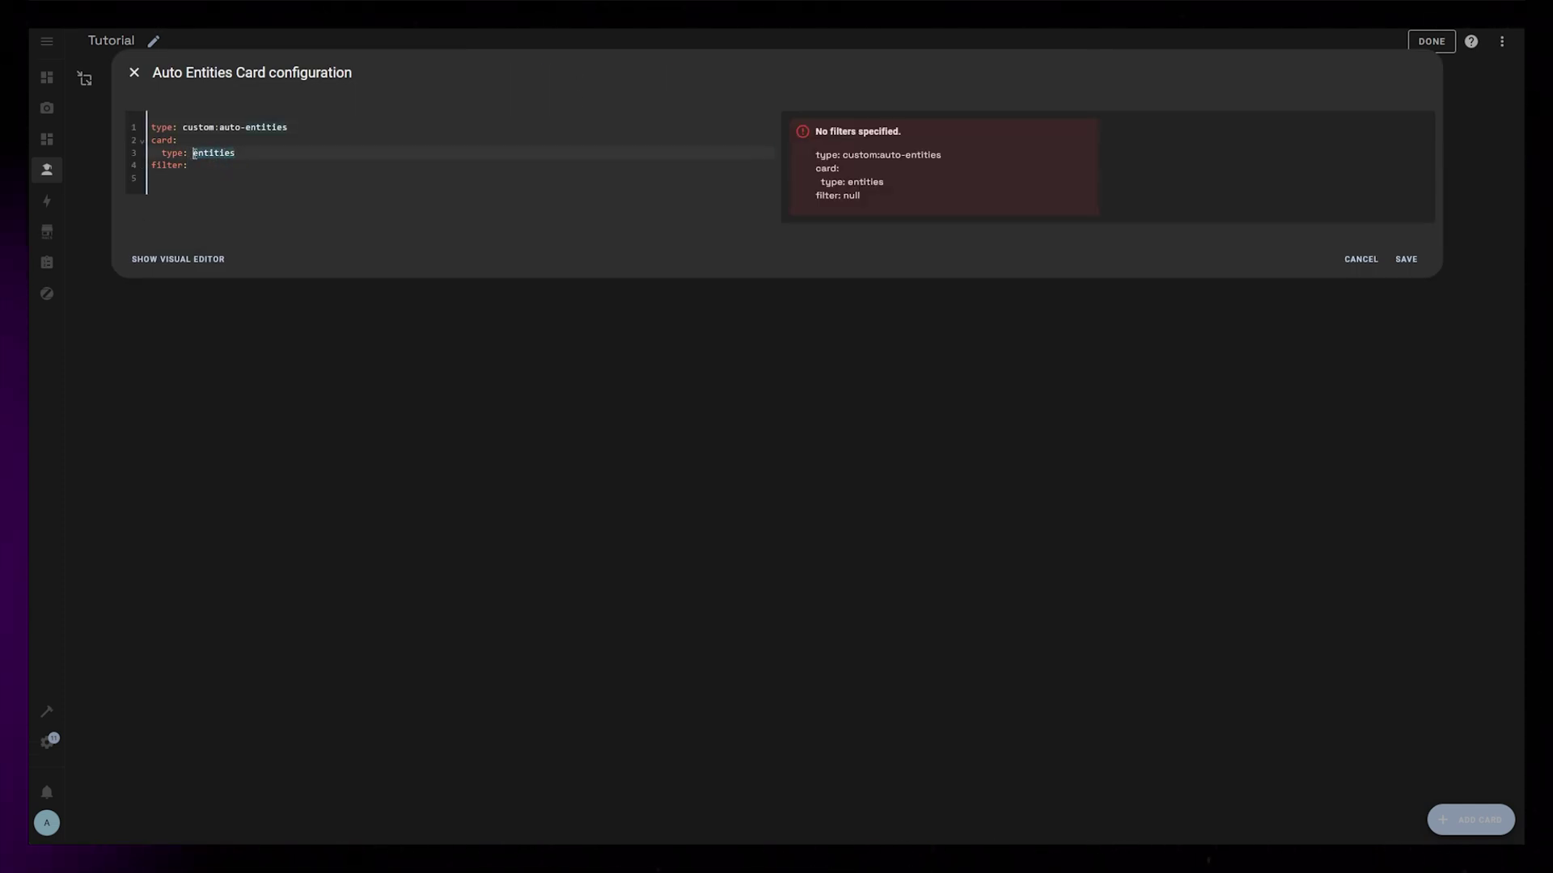
{"action": "type", "text": "grid"}
{"action": "key", "text": "Return"}
{"action": "type", "text": "columns: 1"}
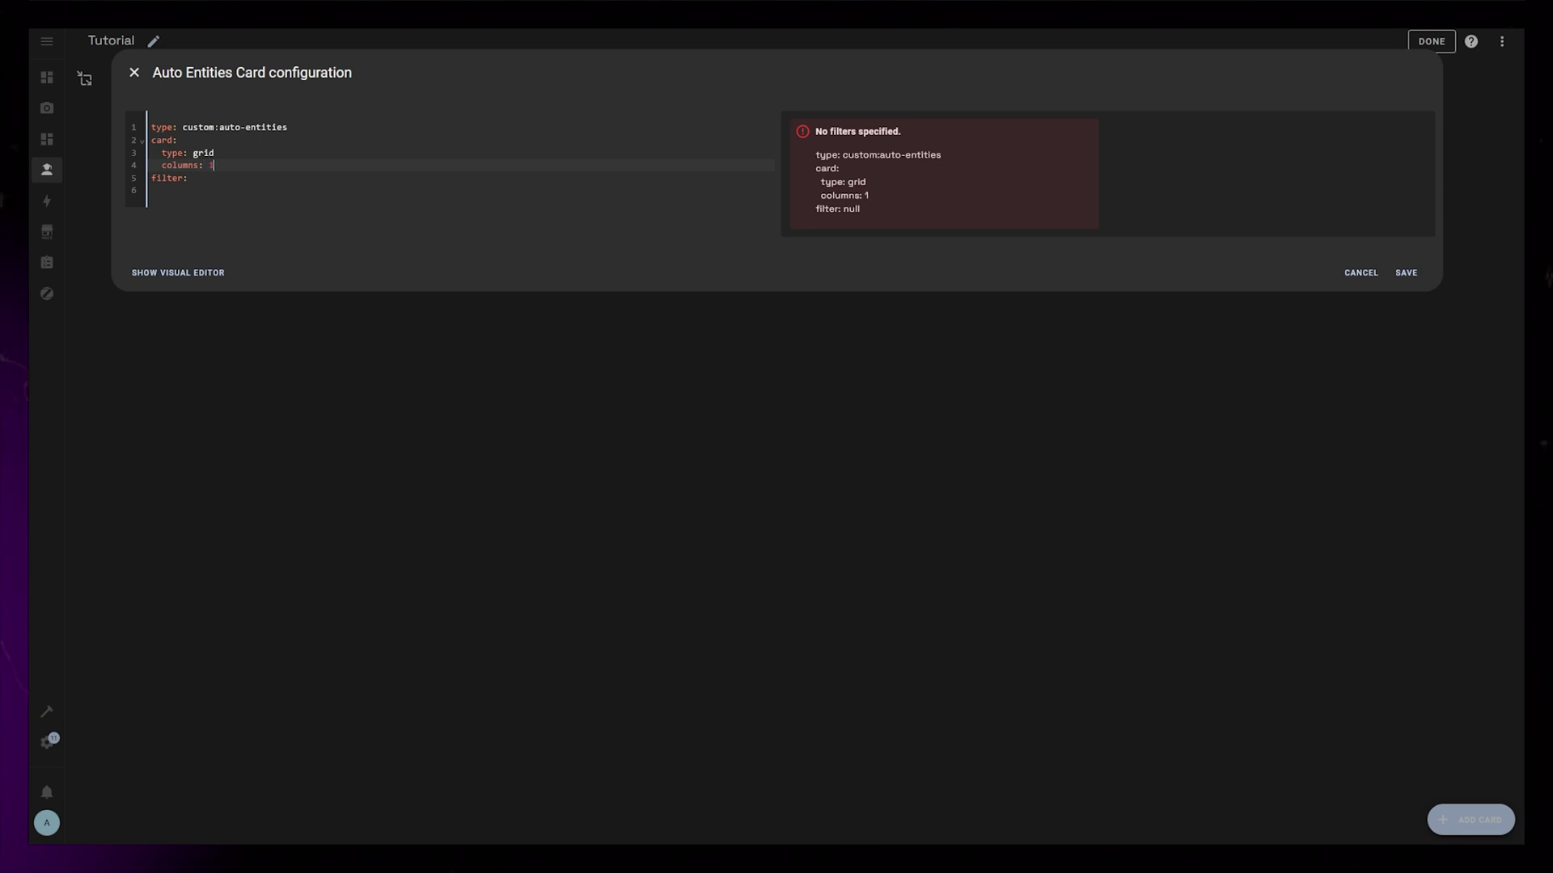
{"action": "key", "text": "Return"}
{"action": "type", "text": "square: false"}
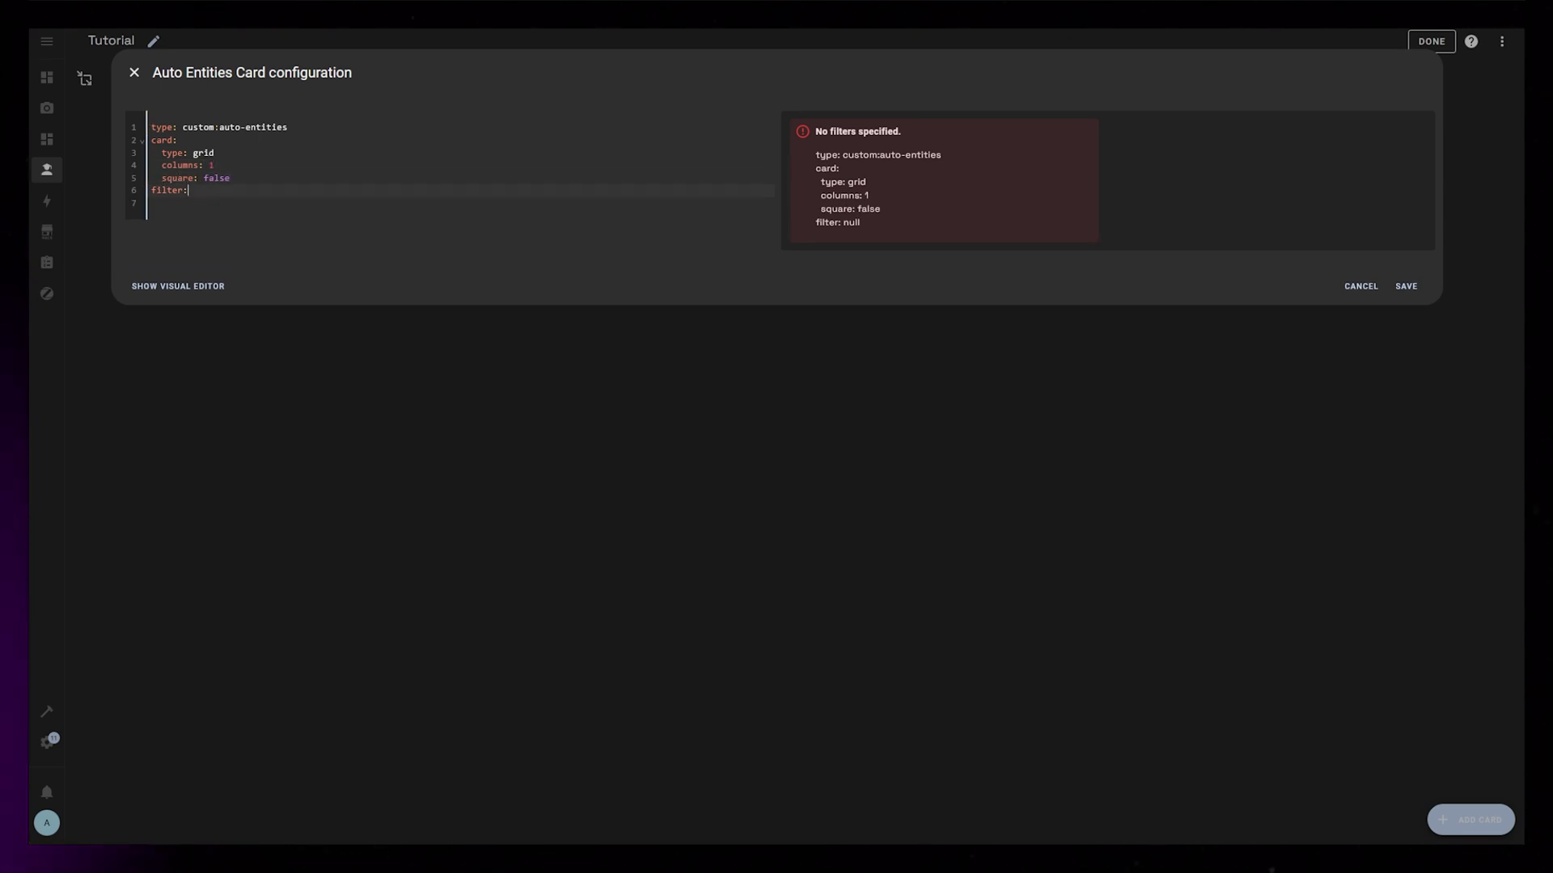
{"action": "key", "text": "Return"}
{"action": "key", "text": "Return"}
{"action": "key", "text": "Up"}
{"action": "key", "text": "Up"}
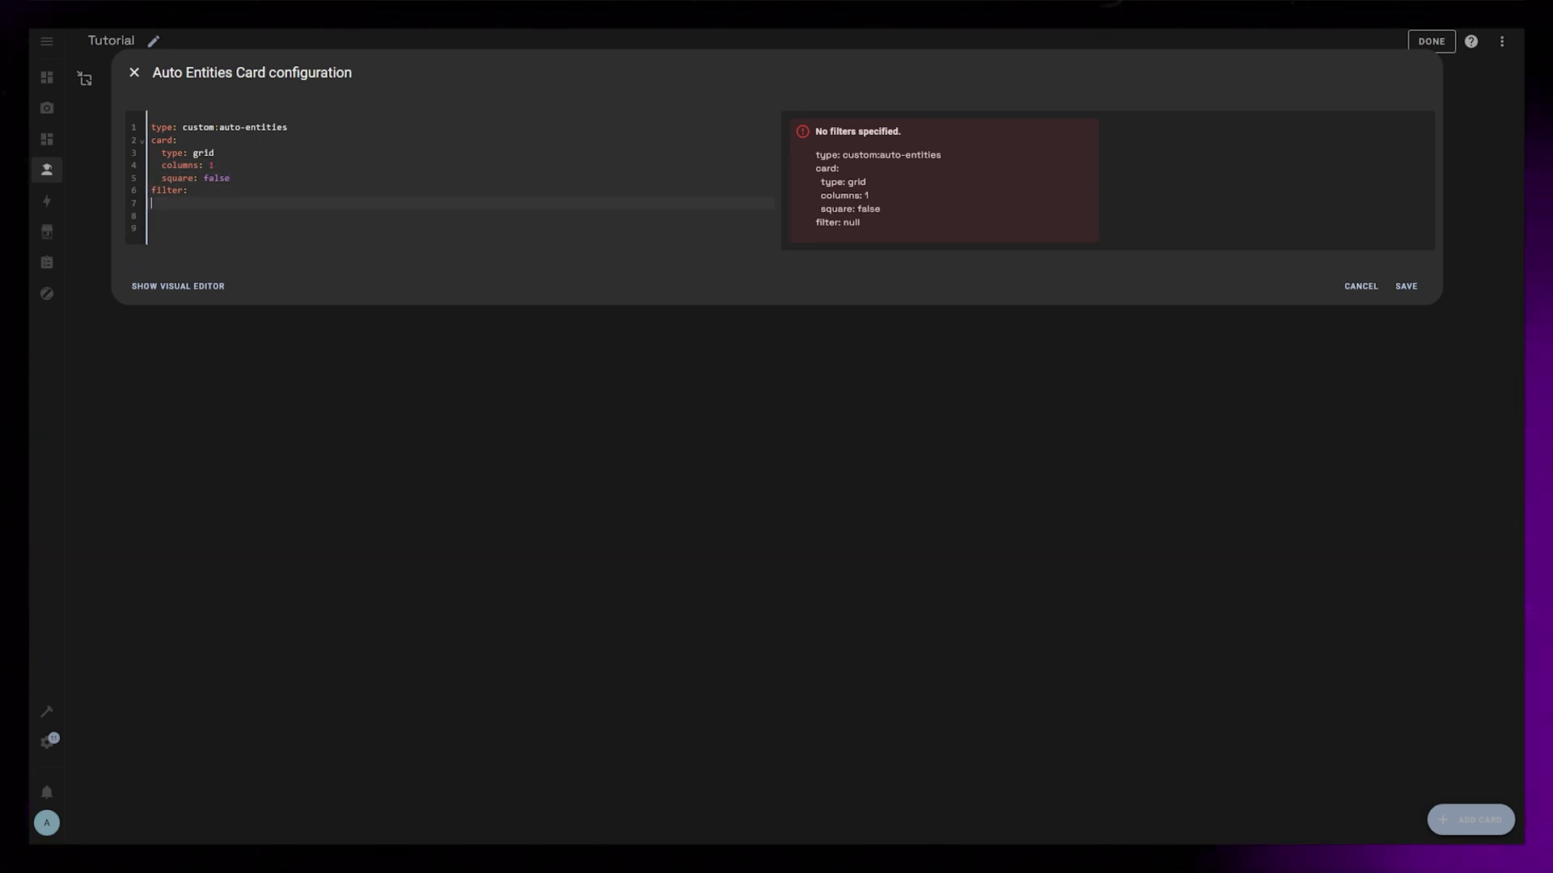
Start a multi-line filter template with an empty bracketed list
{"action": "type", "text": "template: |"}
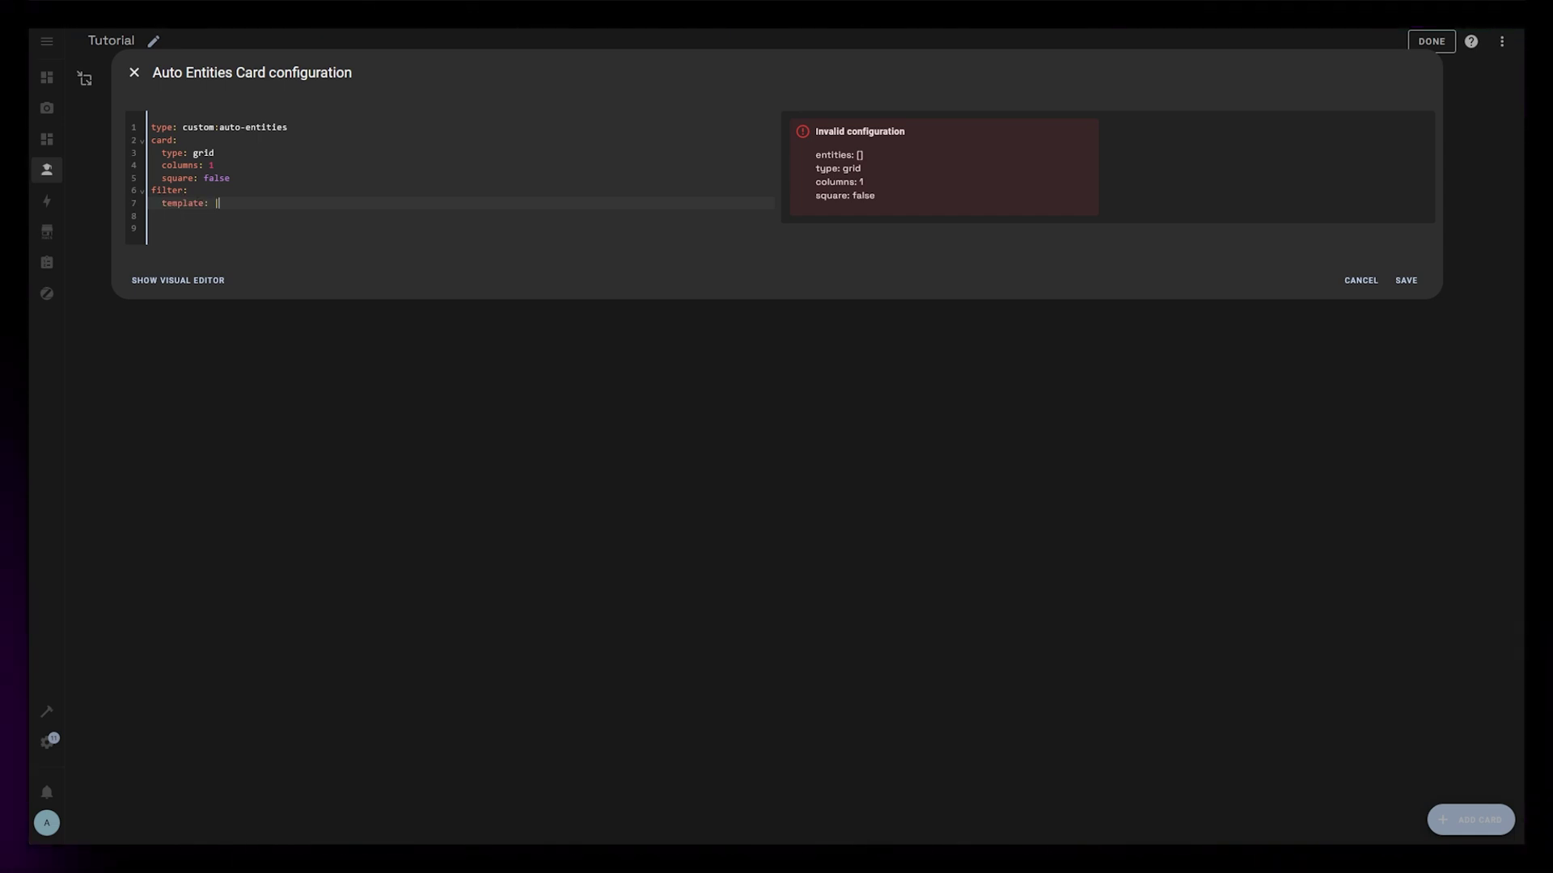
{"action": "key", "text": "Return"}
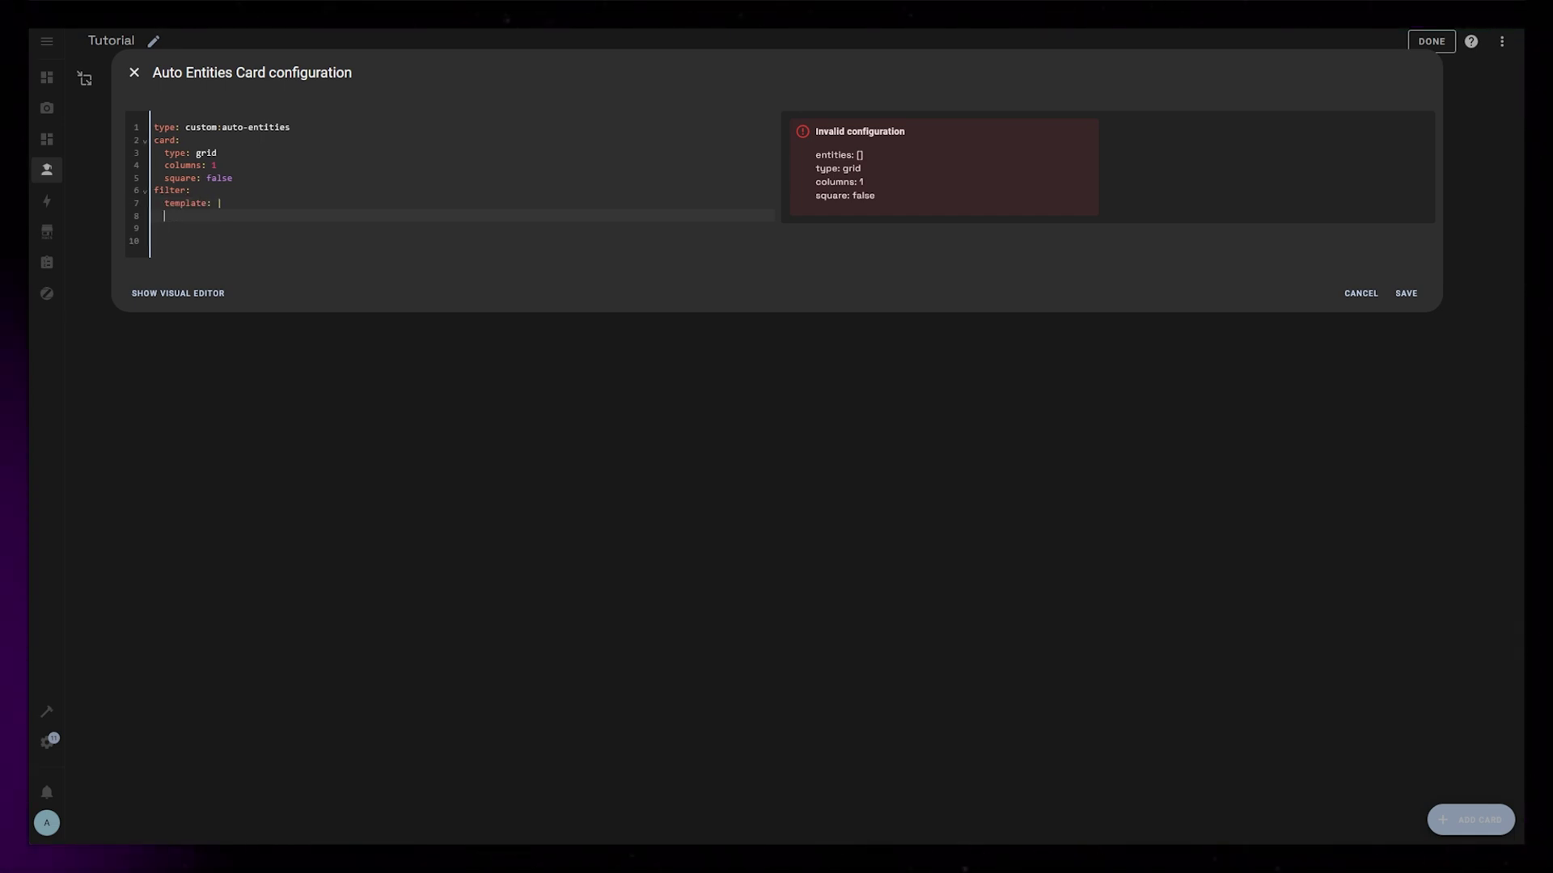
{"action": "type", "text": "["}
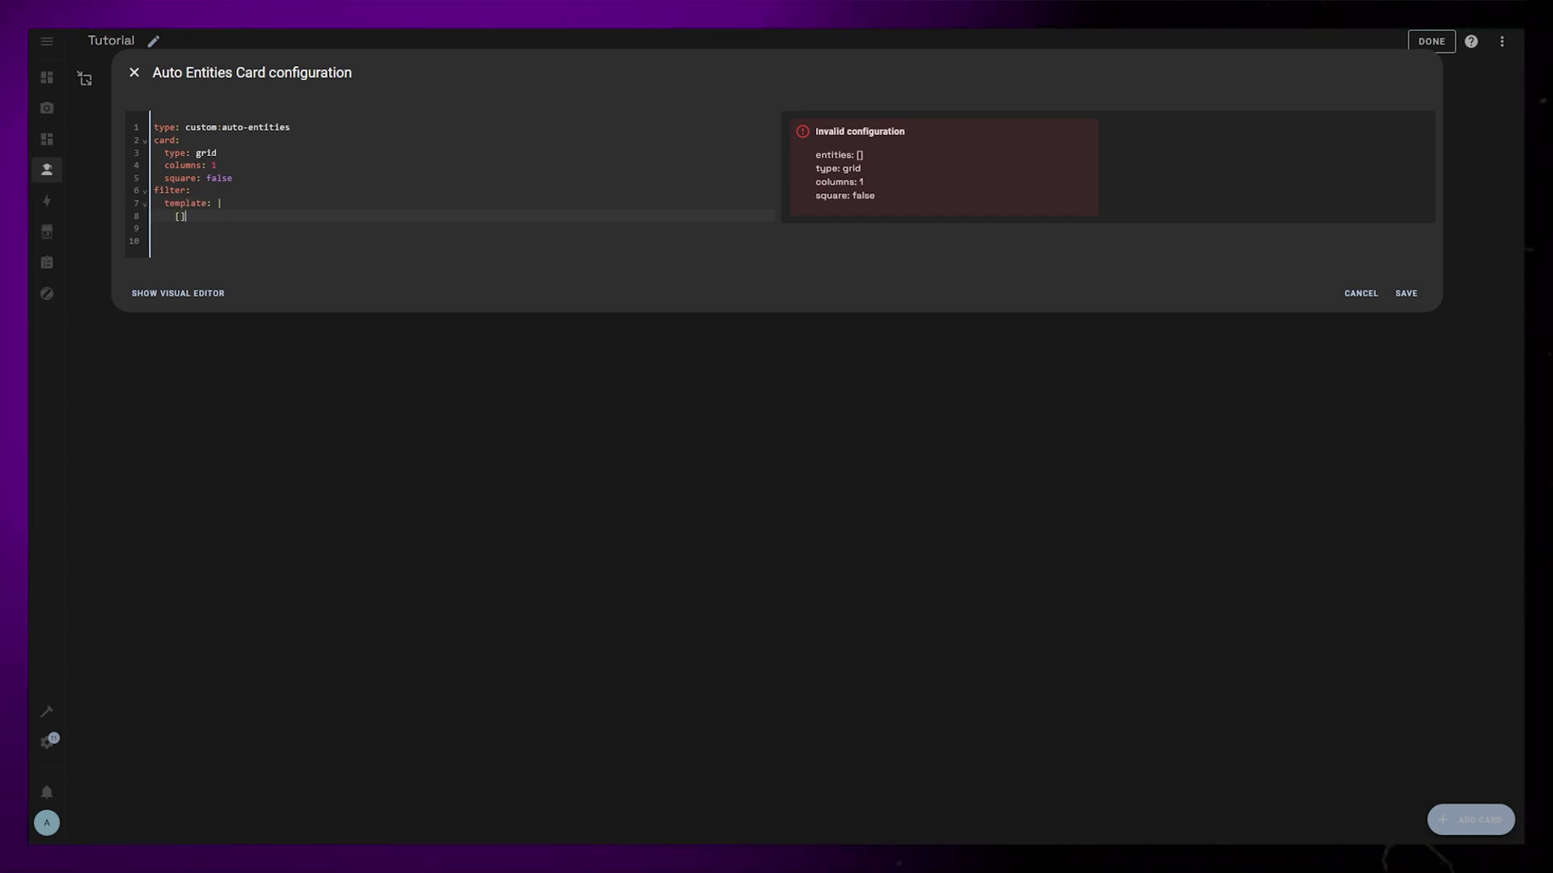
{"action": "key", "text": "Return"}
{"action": "key", "text": "Return"}
{"action": "key", "text": "Return"}
{"action": "key", "text": "Up"}
{"action": "key", "text": "Up"}
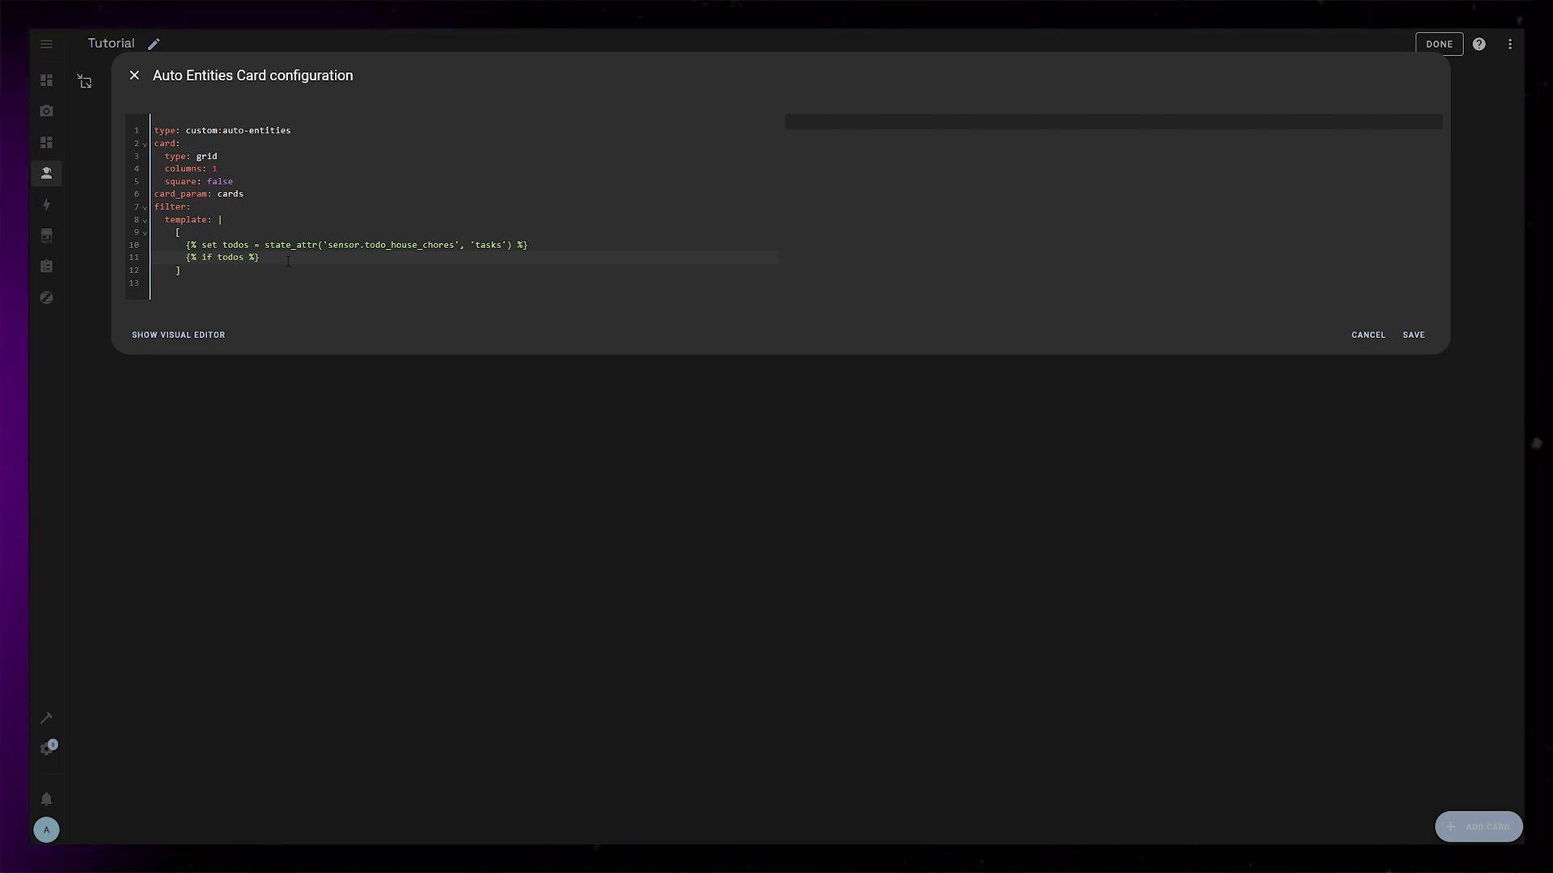
Paste a loop over unfinished chores sorted by description that extracts priority and icon and emits button cards
{"action": "type", "text": "{% for todo in todos | selectattr('status', 'eq', 'needs_action') | sort(attribute='description') %}"}
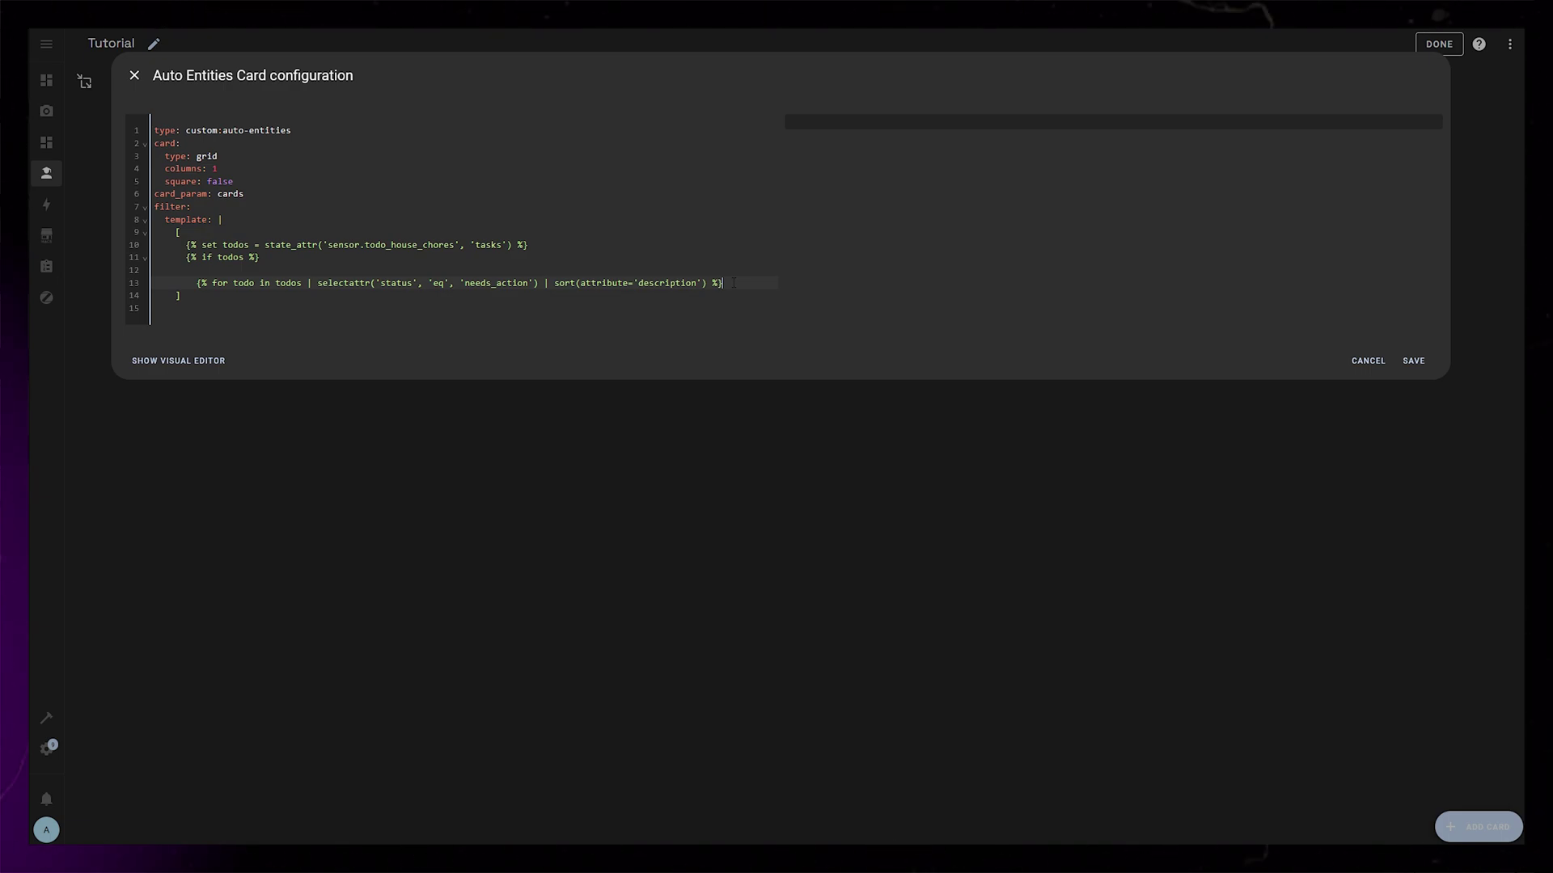
{"action": "key", "text": "Return"}
{"action": "type", "text": "{% set description_parts = todo.description.split('|') %}"}
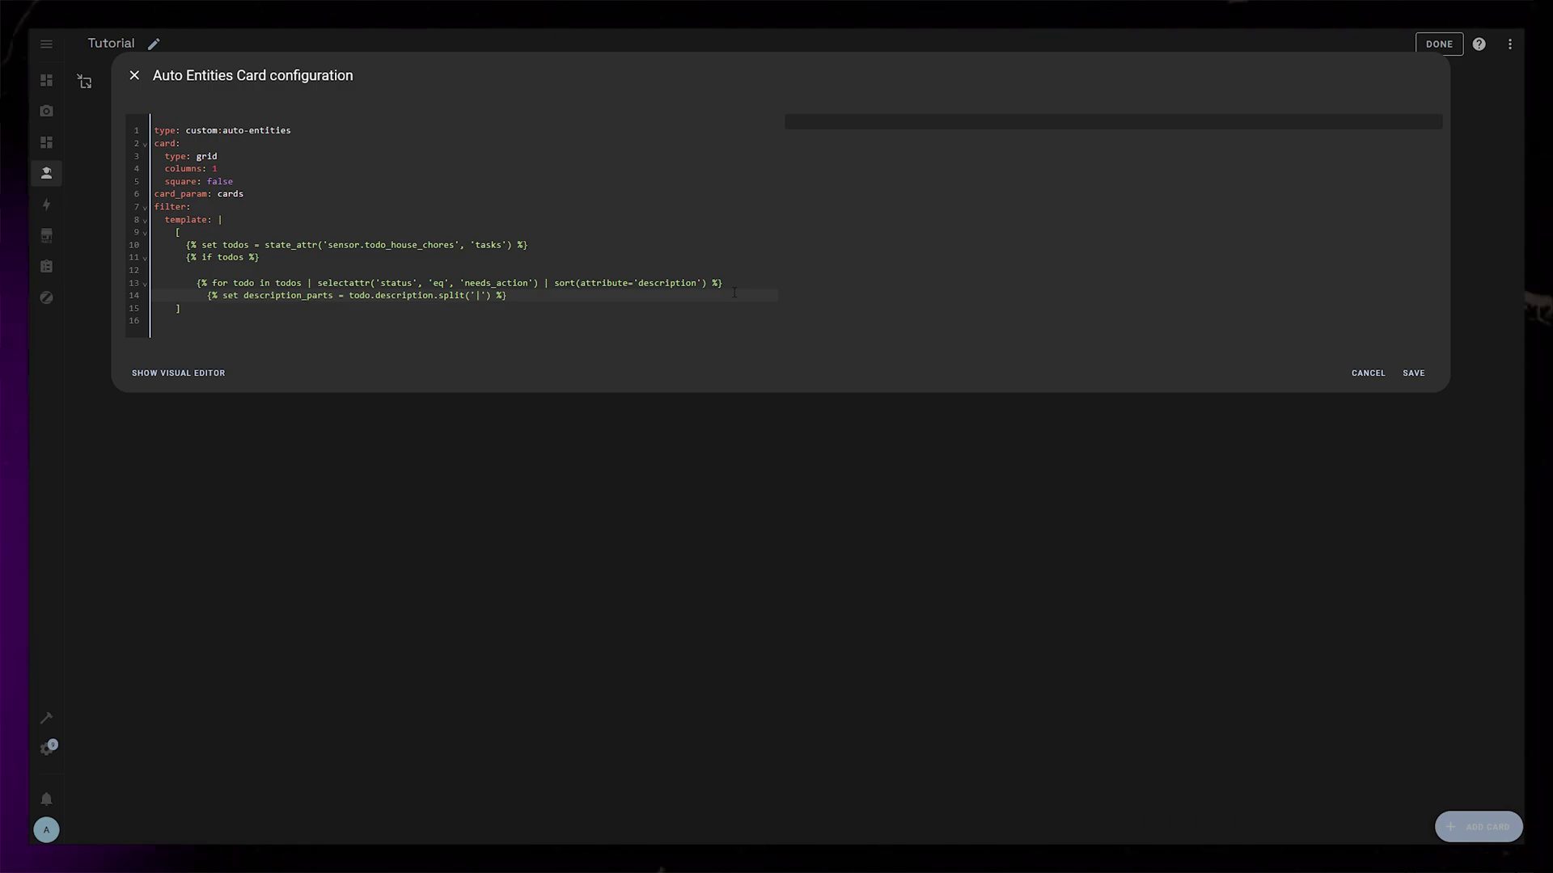
{"action": "type", "text": "{% set priority = description_parts[0] | trim %} {% set icon = description_parts[1] | default('mdi:checkbox-blank-outline') | trim %}"}
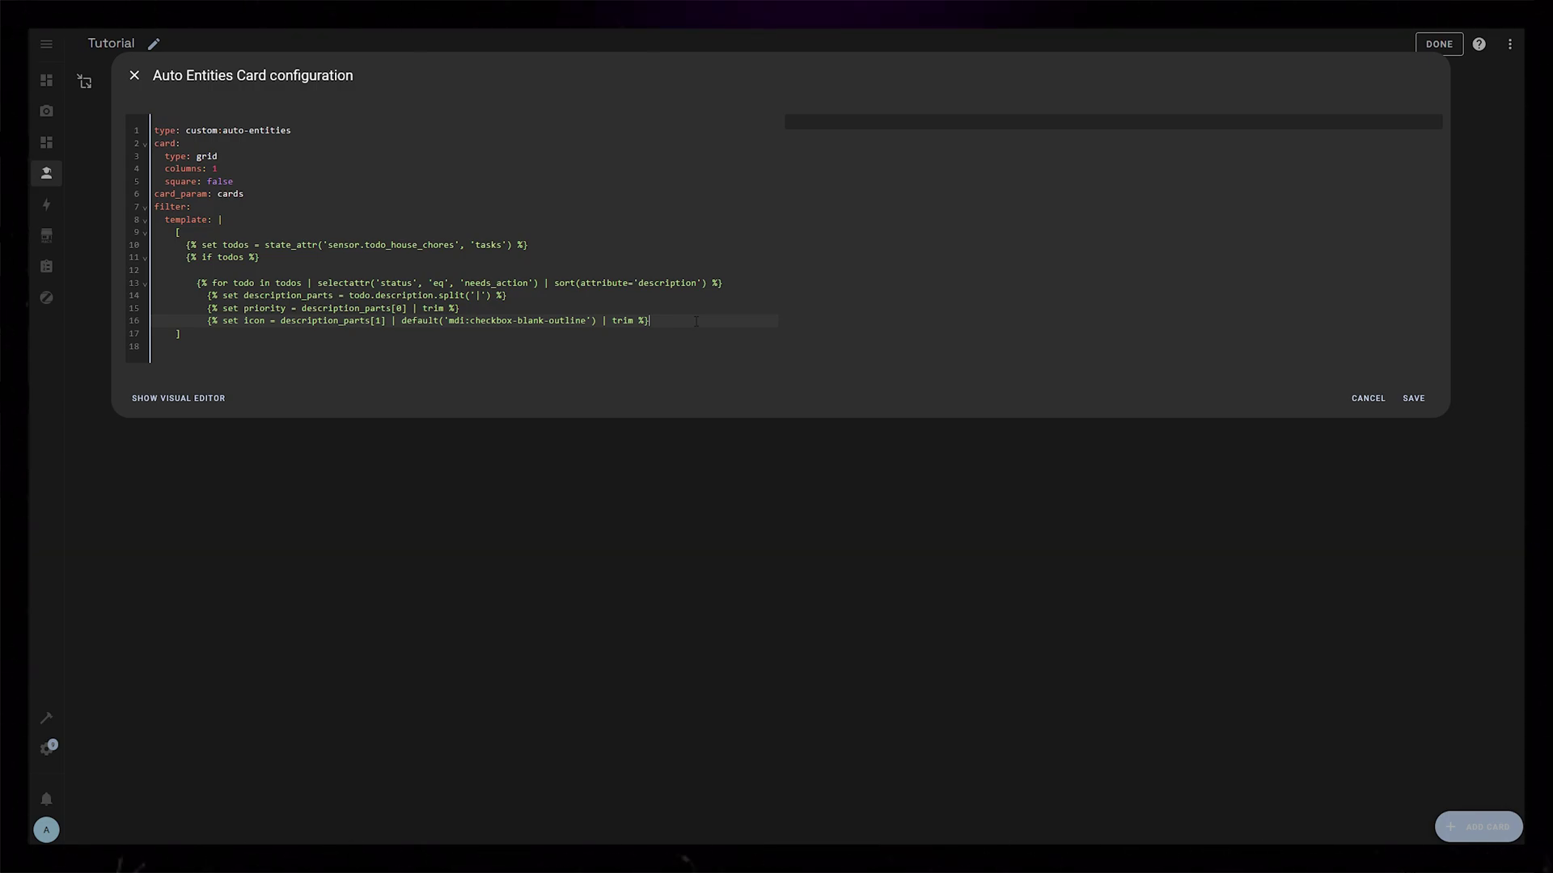
{"action": "type", "text": "{   \"type\": \"custom:button-card\",   \"entity\": \"sensor.todo_house_chores\",   \"template\": \"template_sensor_task\","}
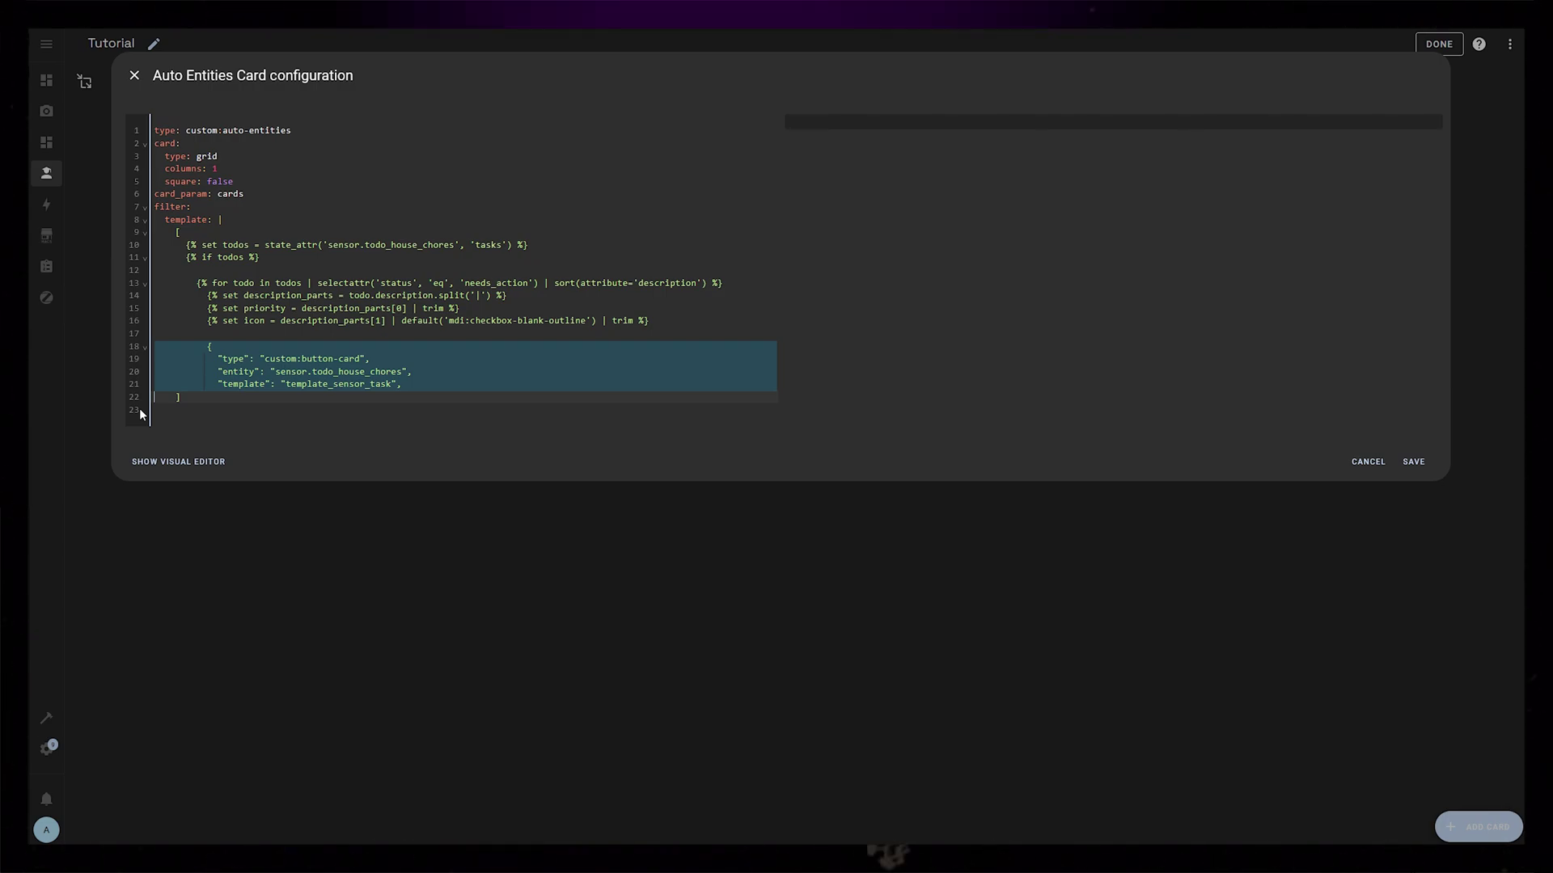
Paste the card variables, tap-to-complete and hold-to-remove actions, and a 'No tasks' fallback
{"action": "type", "text": "\"variables\": {   \"text_main\": \"{{ todo.summary }}\",   \"text_sub\": \"{{ priority ~ '. priority' }}\",   \"icon\": \"{{ icon }}\",   \"margin\": \"0px\",   \"background\": \"var(--gray200)\",   \"completed\": \"false\" },"}
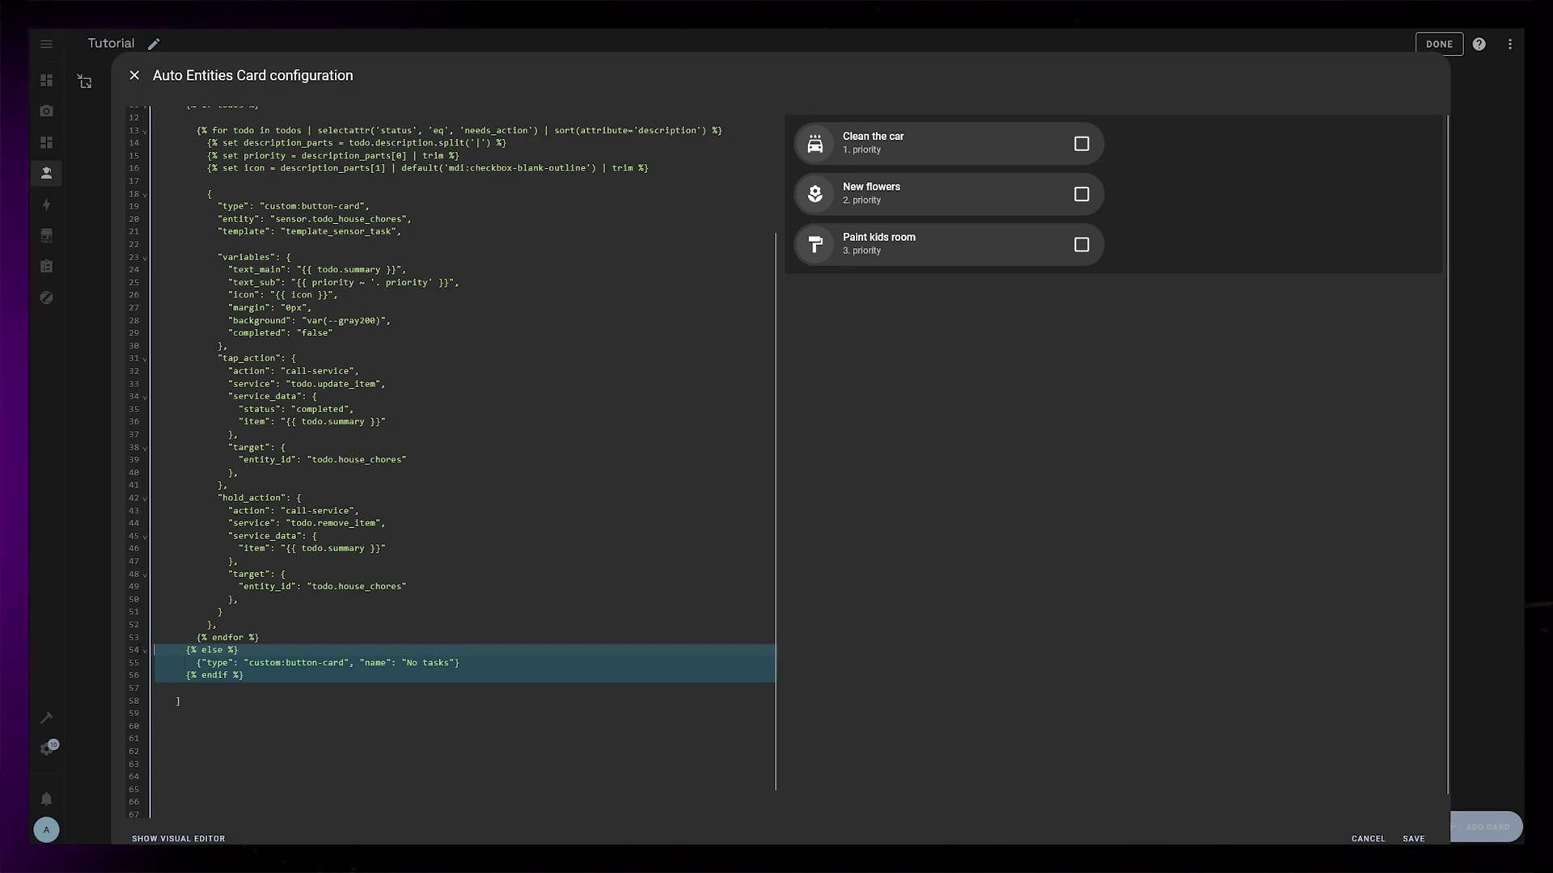
{"action": "scroll", "coordinate": [452, 461], "scroll_direction": "up", "scroll_amount": 3}
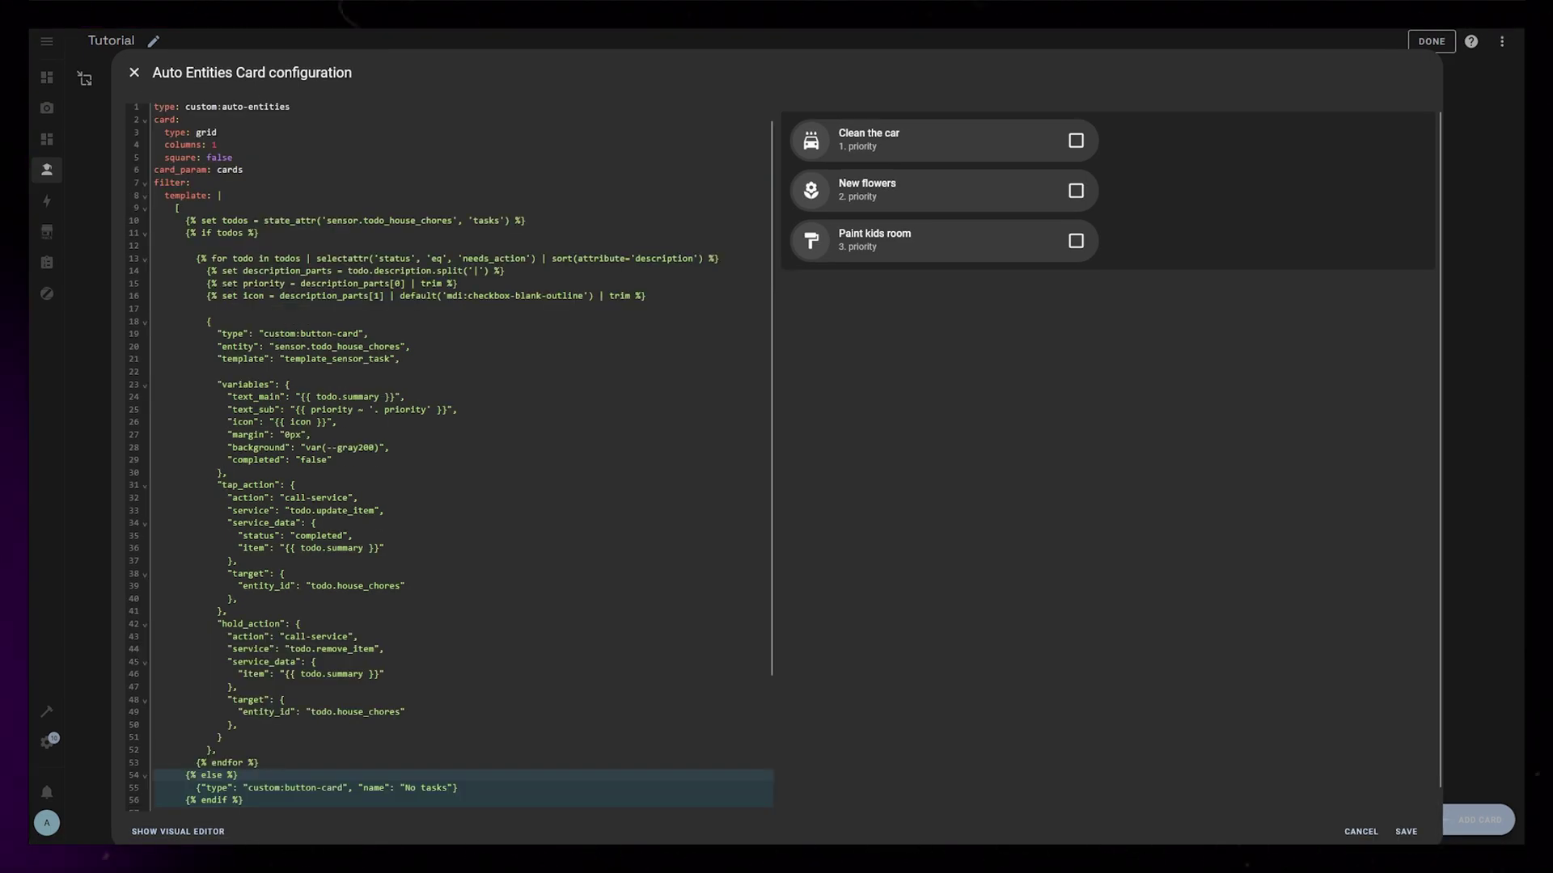
{"action": "left_click", "coordinate": [998, 234]}
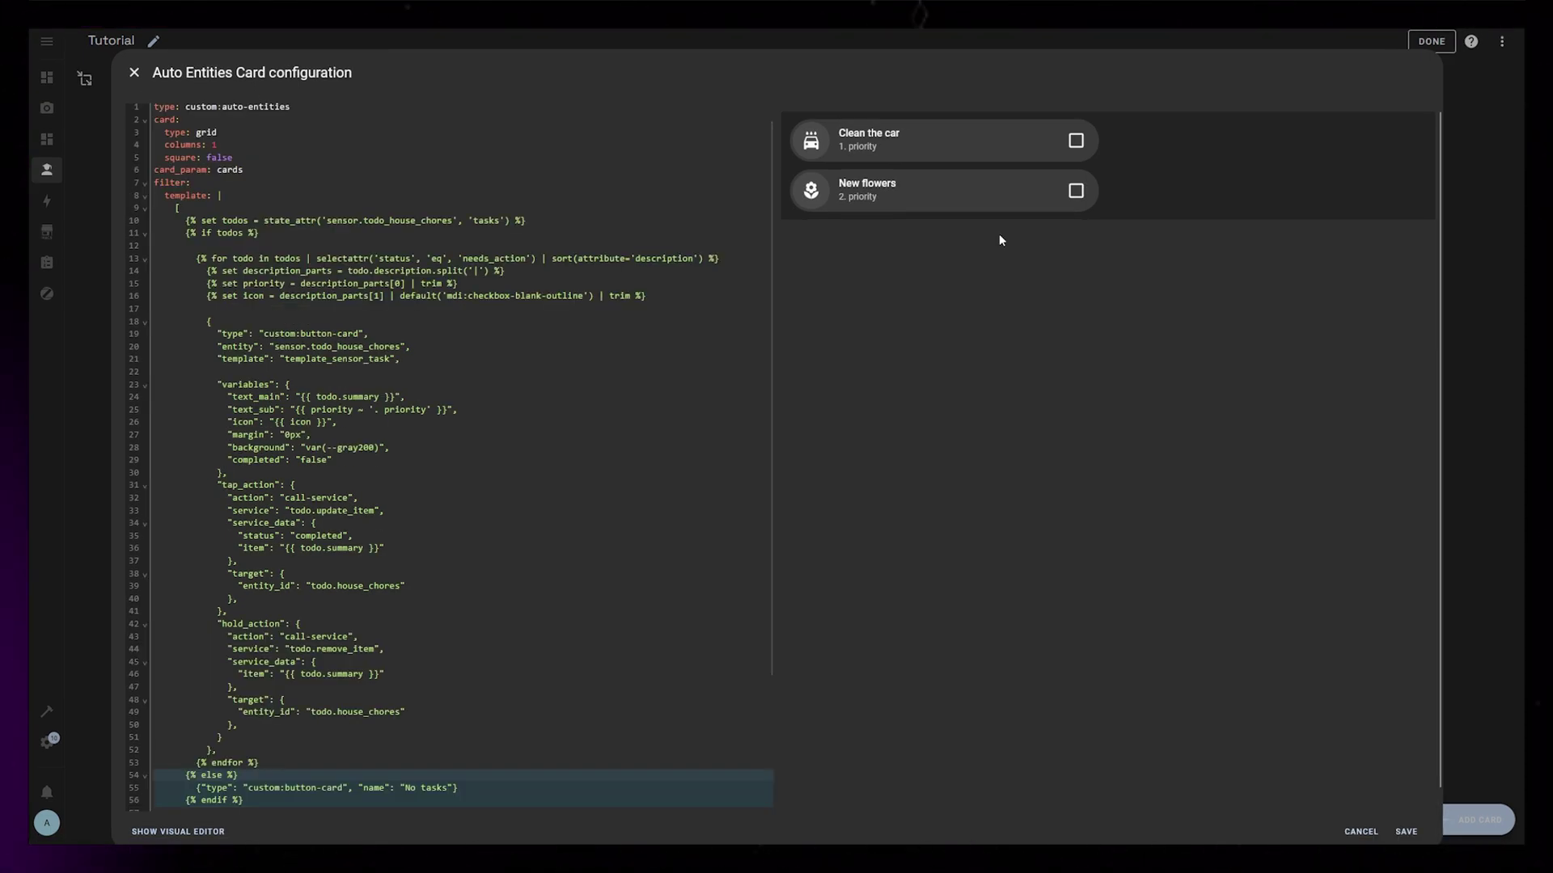
{"action": "left_click", "coordinate": [971, 198]}
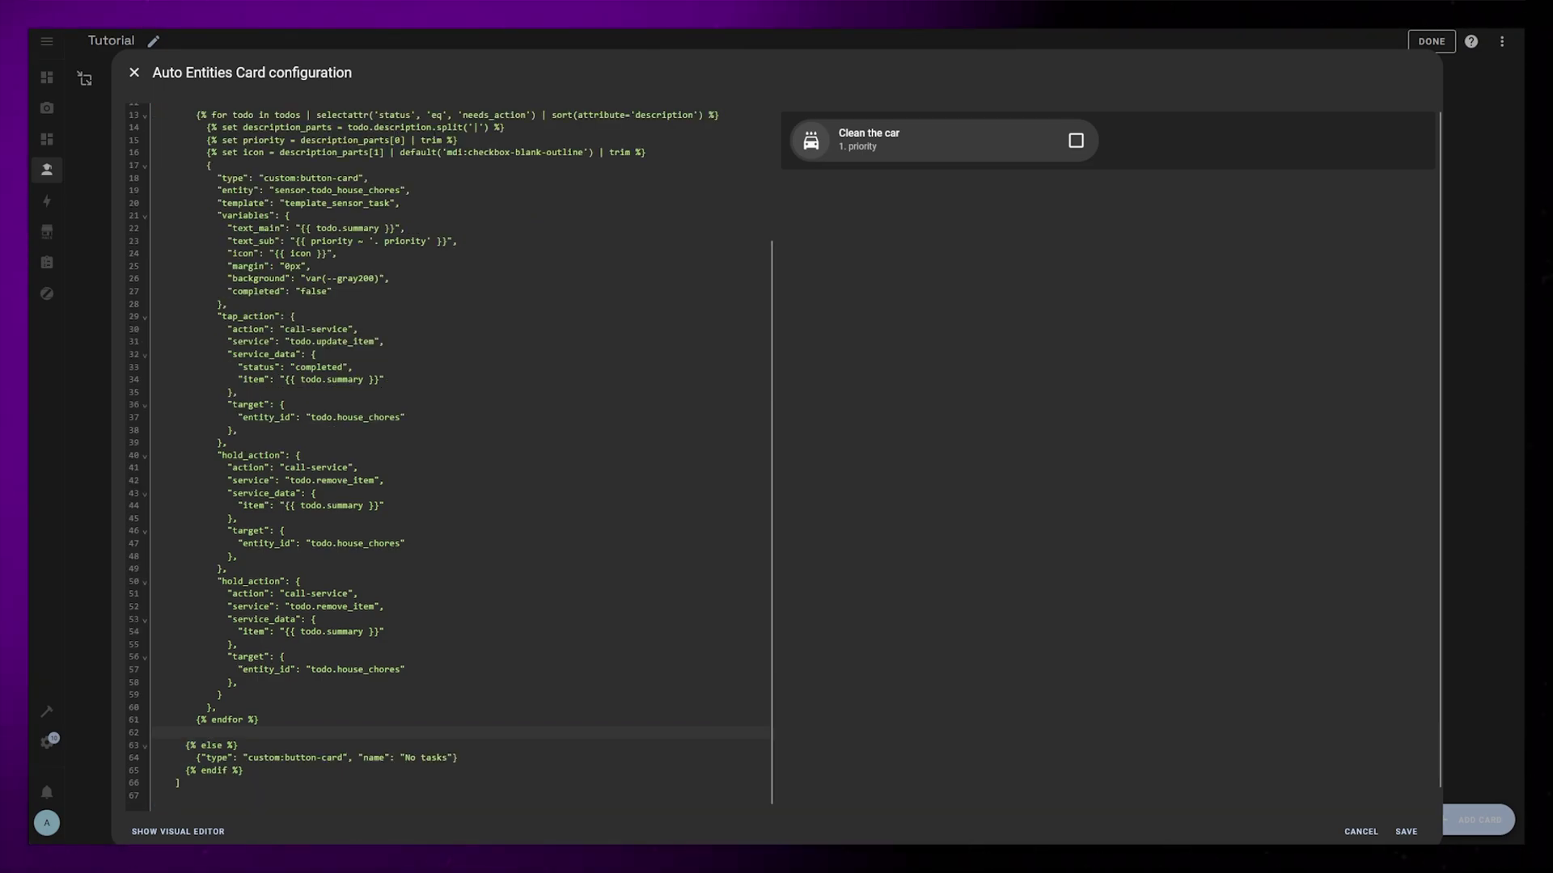
{"action": "left_click_drag", "start_coordinate": [258, 720], "coordinate": [186, 580]}
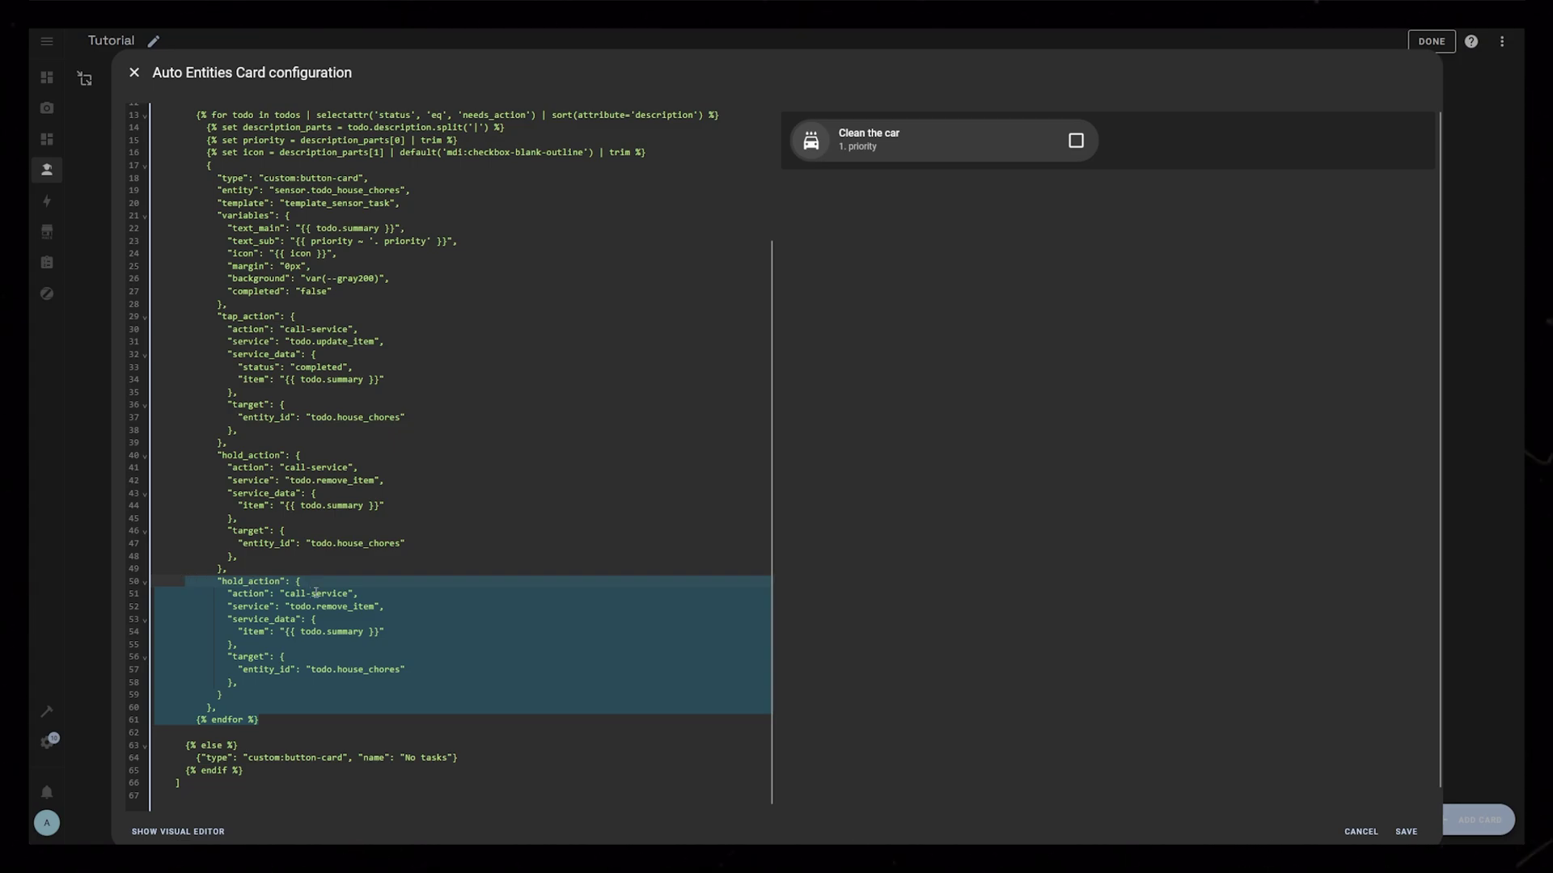
Copy the task for-loop block (lines 13–61) and paste a duplicate after {% endfor %}
{"action": "scroll", "coordinate": [315, 593], "scroll_direction": "up", "scroll_amount": 2}
{"action": "left_click_drag", "start_coordinate": [316, 594], "coordinate": [194, 228]}
{"action": "key", "text": "ctrl+c"}
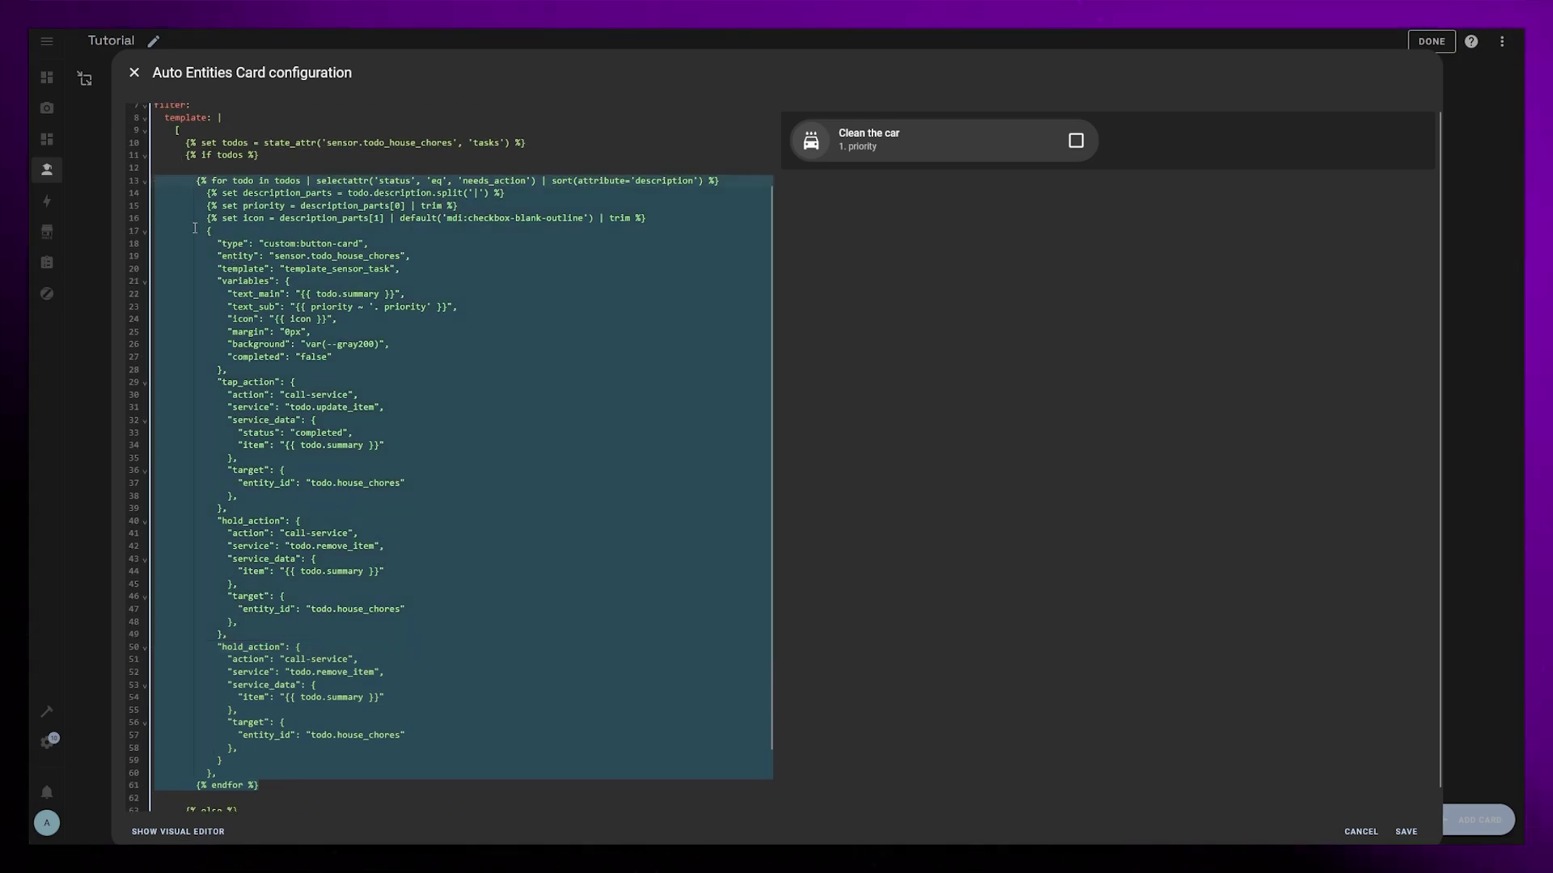
{"action": "scroll", "coordinate": [352, 732], "scroll_direction": "down", "scroll_amount": 2}
{"action": "left_click", "coordinate": [353, 732]}
{"action": "key", "text": "Return"}
{"action": "key", "text": "Return"}
{"action": "key", "text": "Return"}
{"action": "key", "text": "Up"}
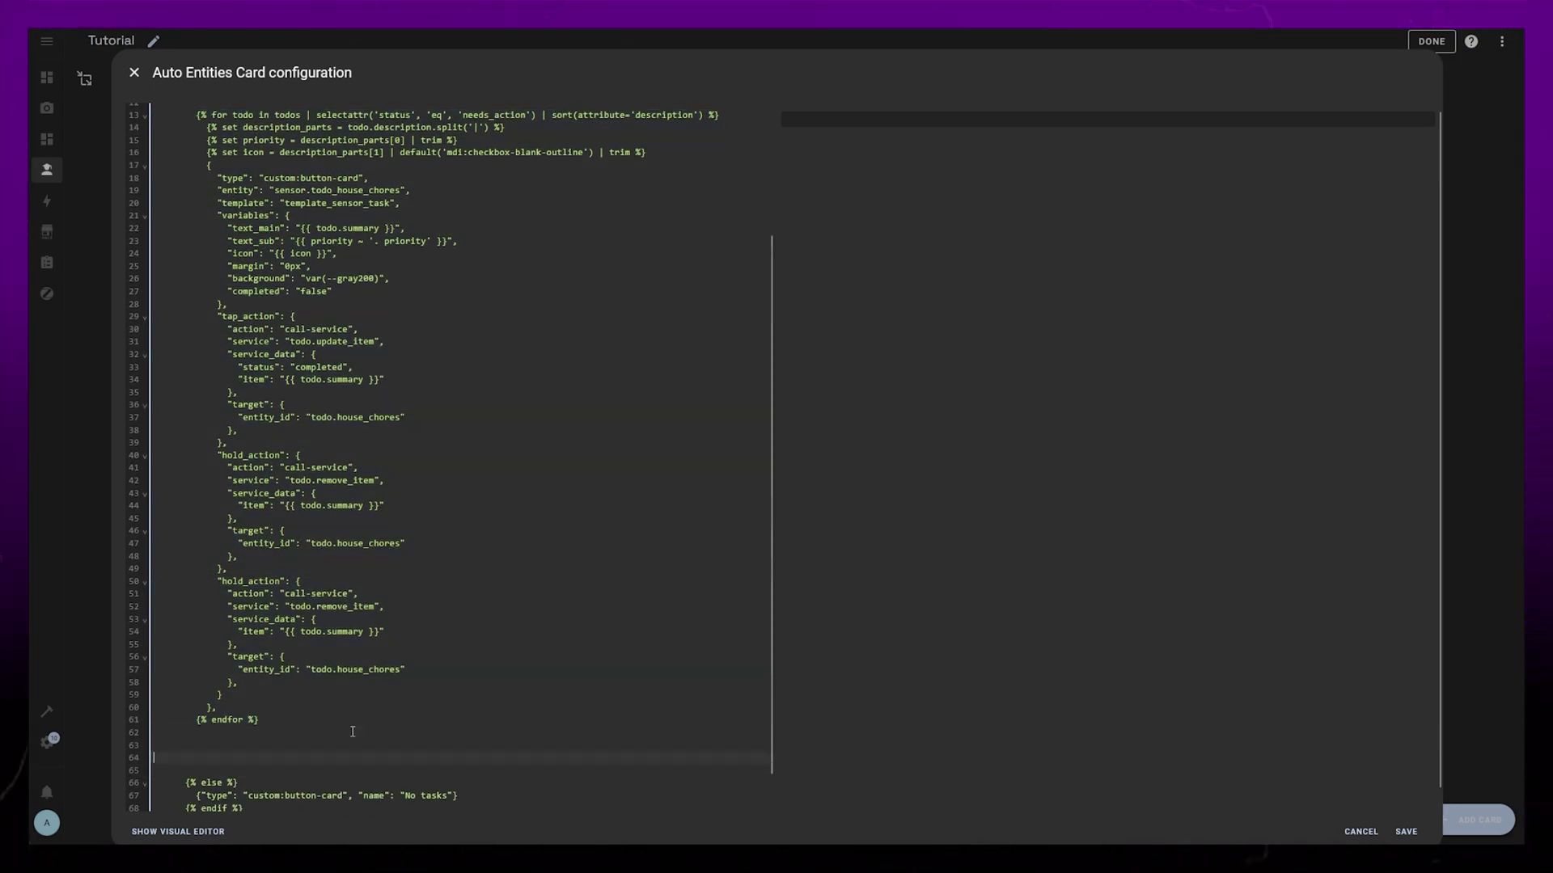
{"action": "key", "text": "ctrl+v"}
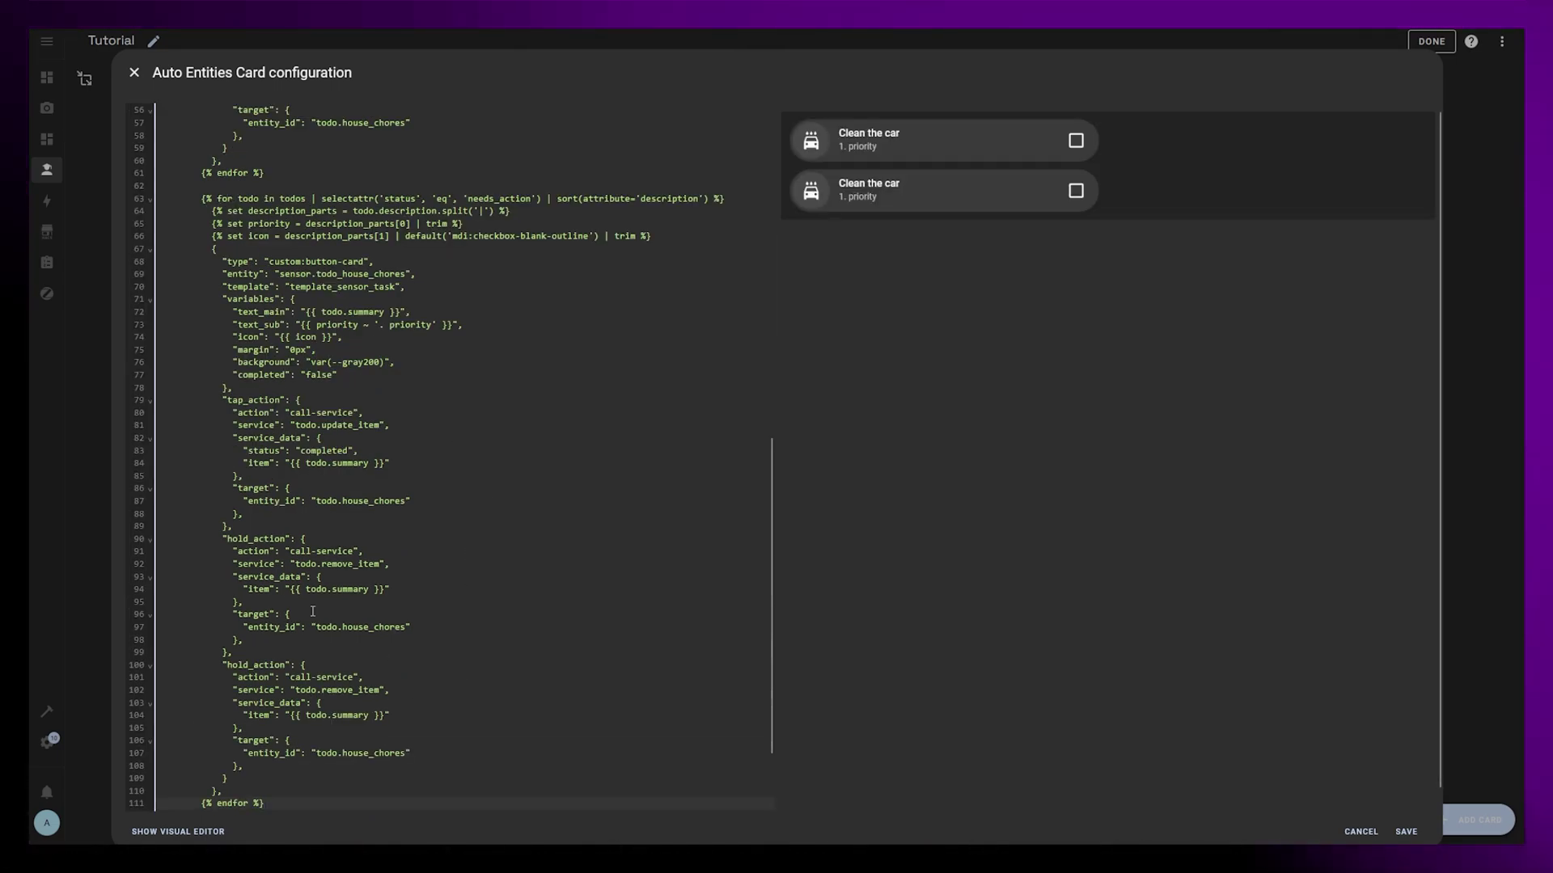
In the copied loop, filter for completed tasks, use a green background and set completed to true
{"action": "double_click", "coordinate": [480, 198]}
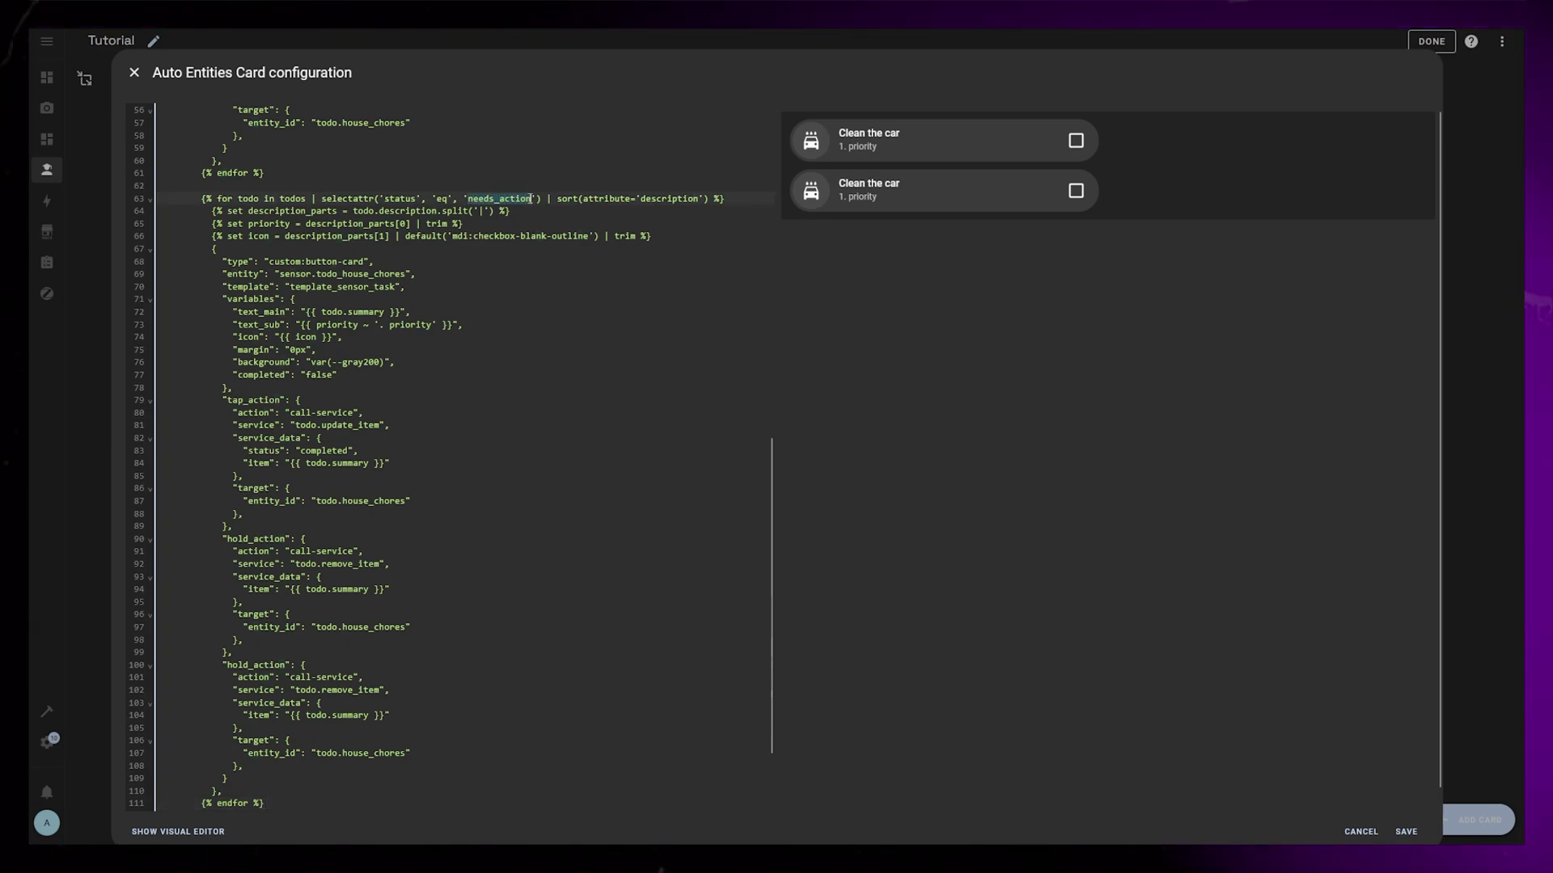
{"action": "type", "text": "completed"}
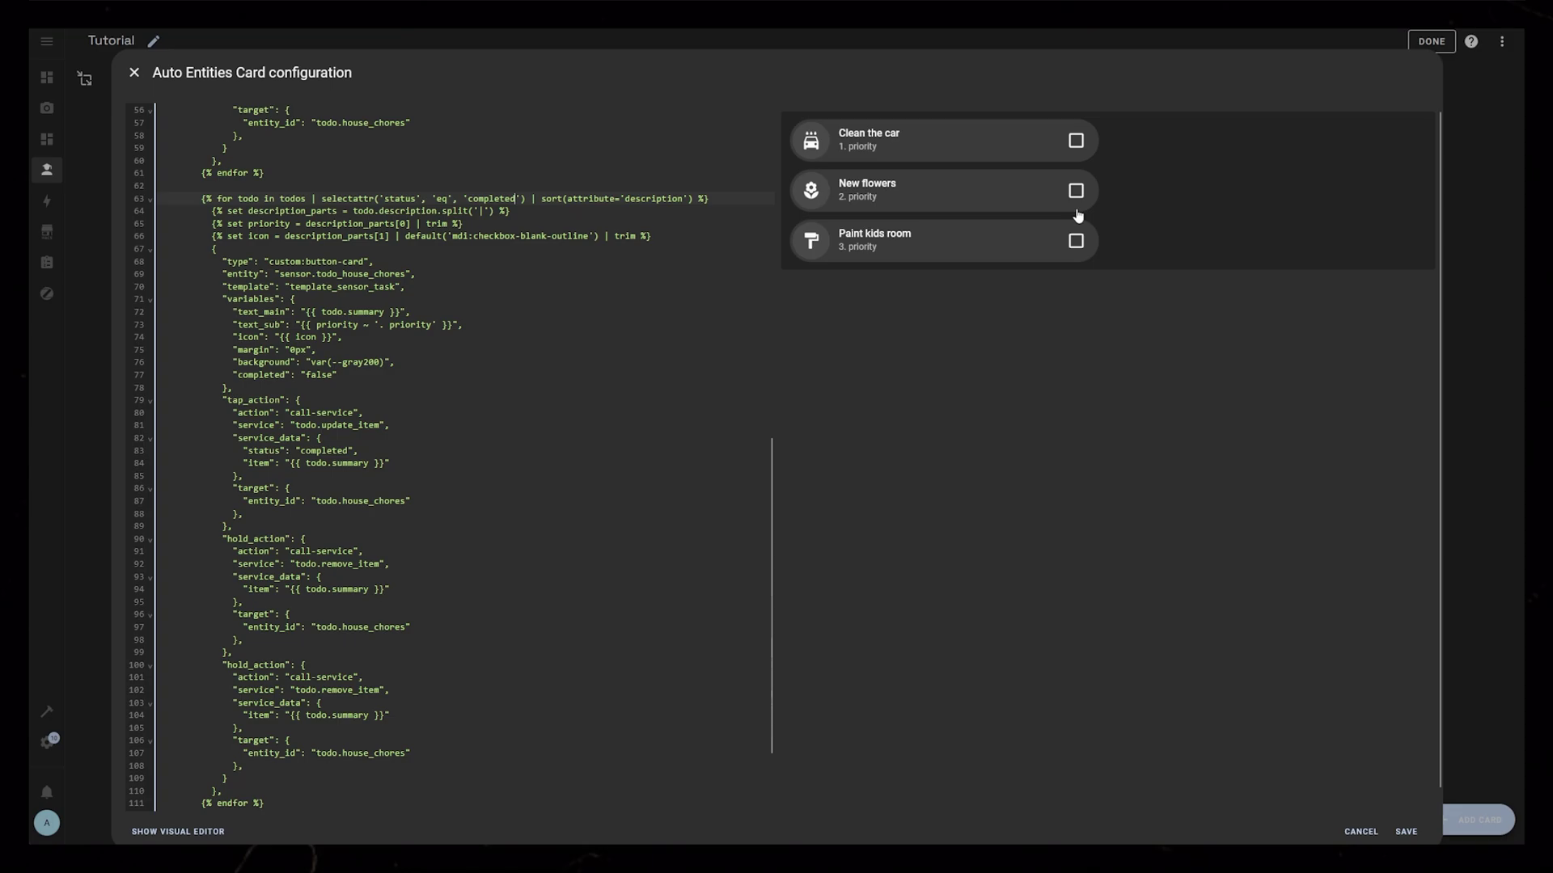
{"action": "left_click_drag", "start_coordinate": [342, 362], "coordinate": [380, 363]}
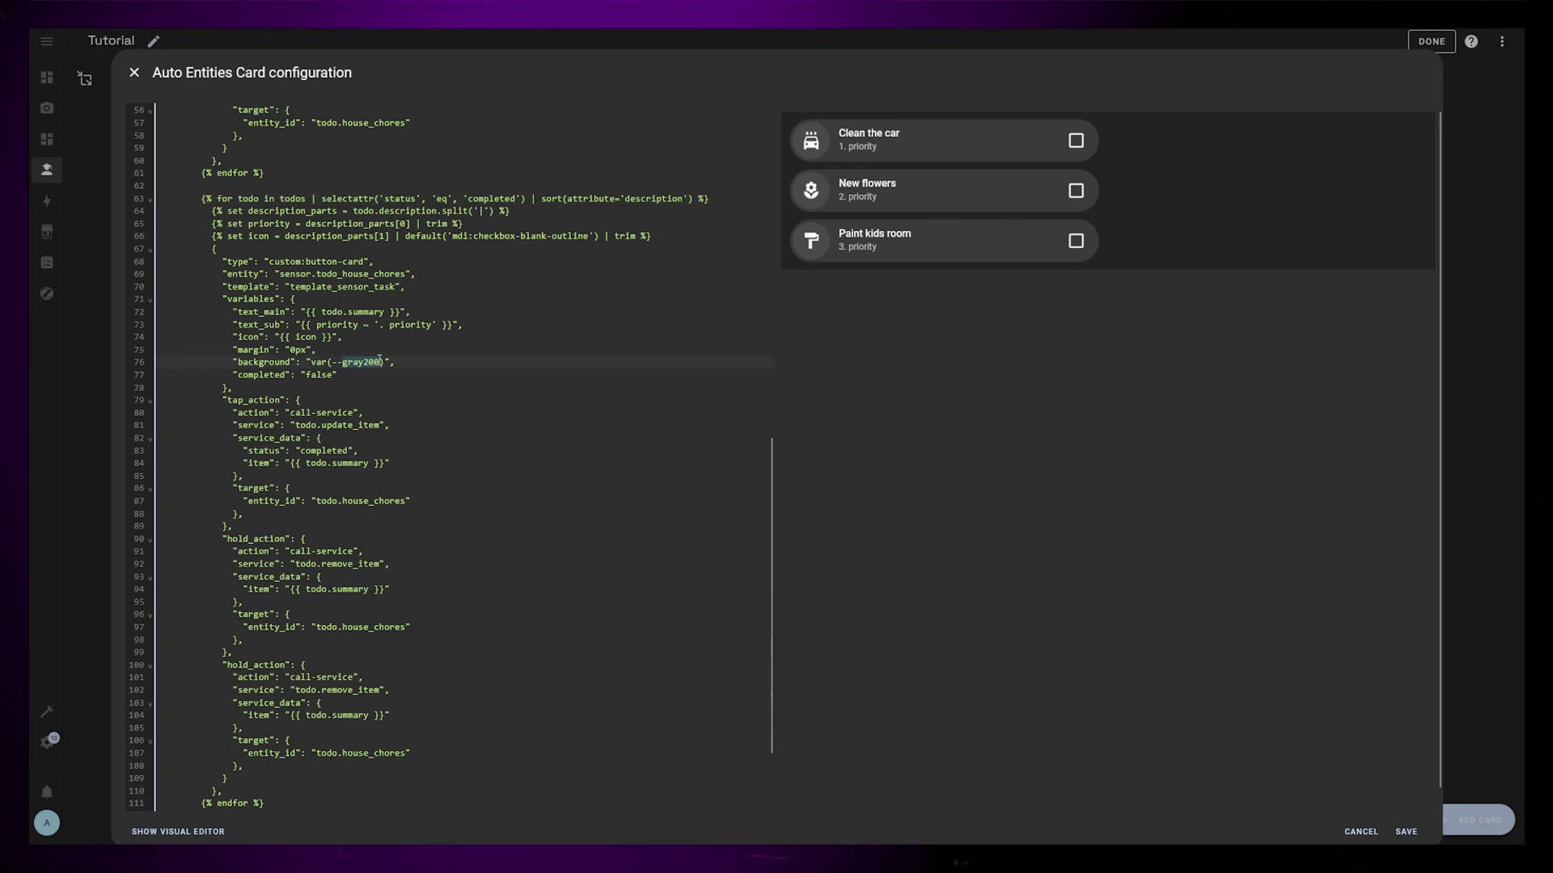
{"action": "type", "text": "green"}
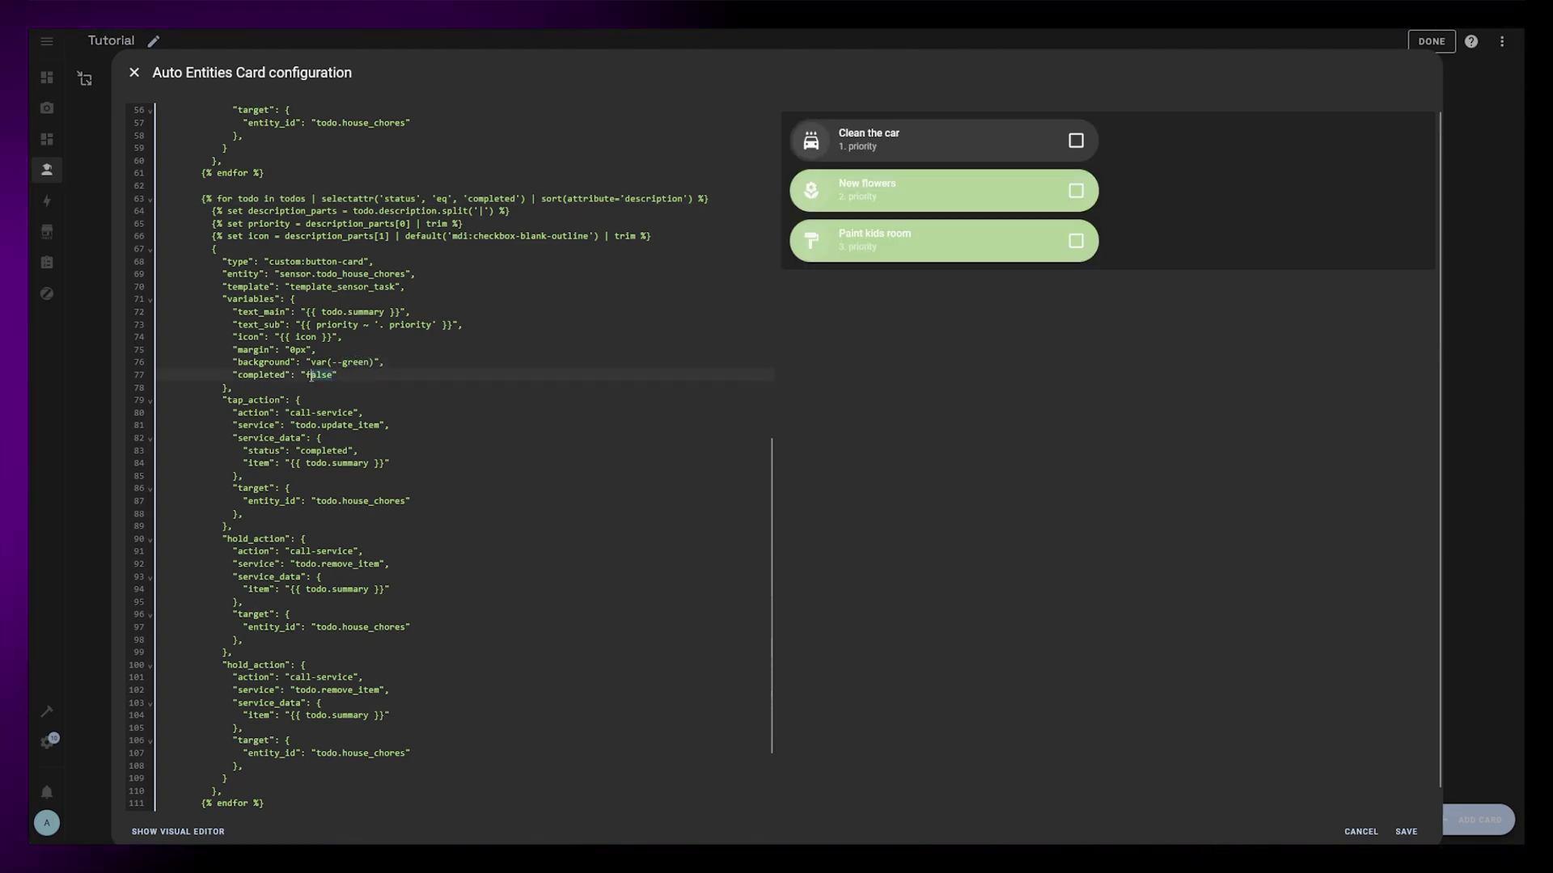
{"action": "double_click", "coordinate": [320, 375]}
{"action": "type", "text": "true"}
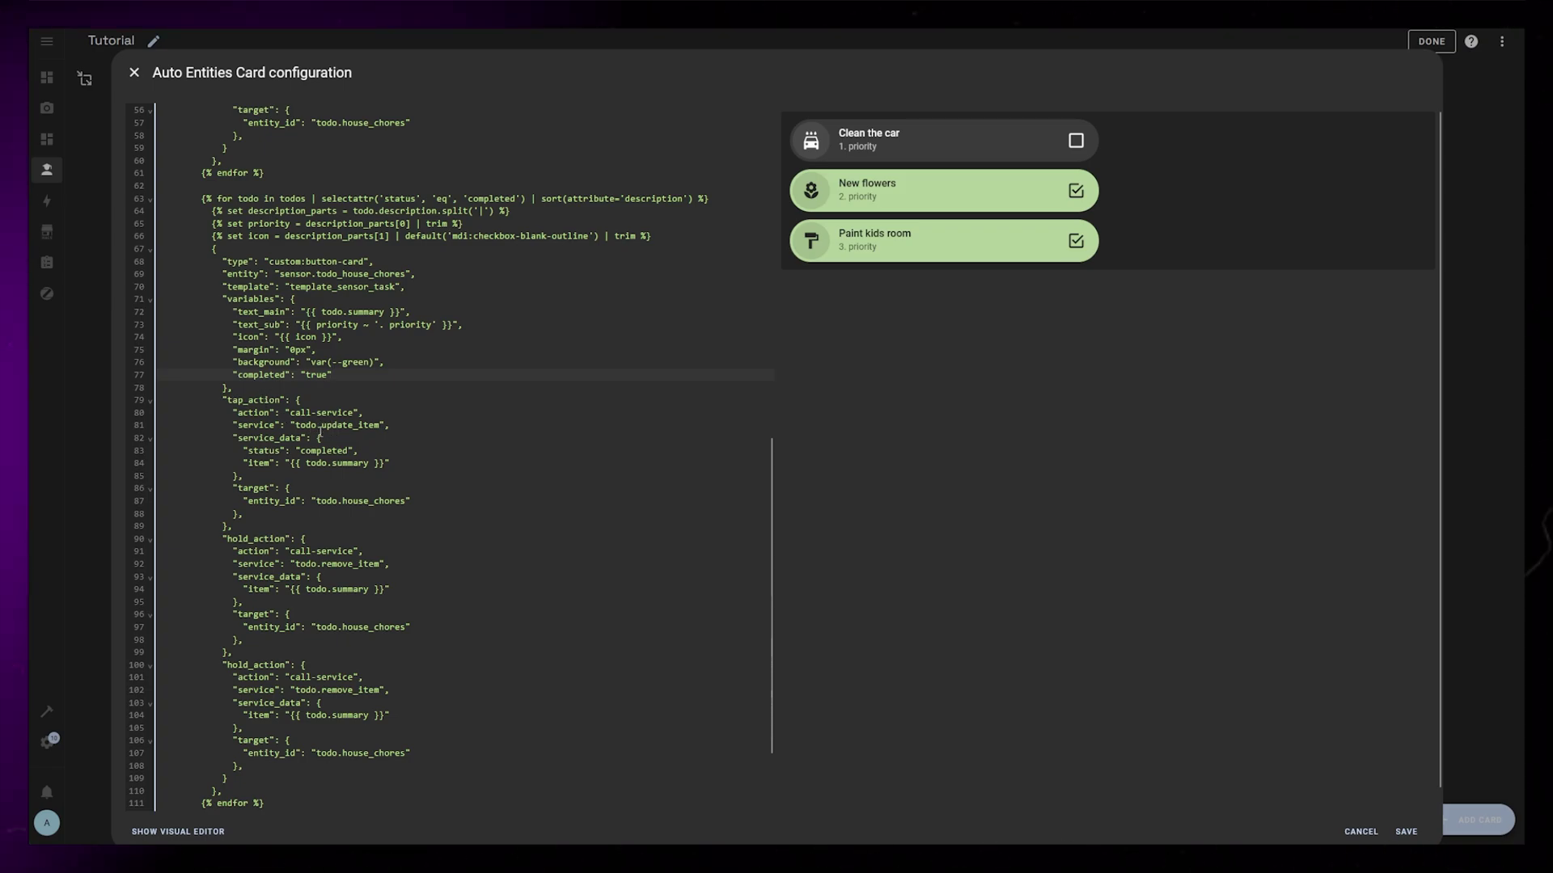
Make tapping a completed chore set it back to needs_action, then reopen New flowers
{"action": "left_click_drag", "start_coordinate": [301, 451], "coordinate": [336, 451]}
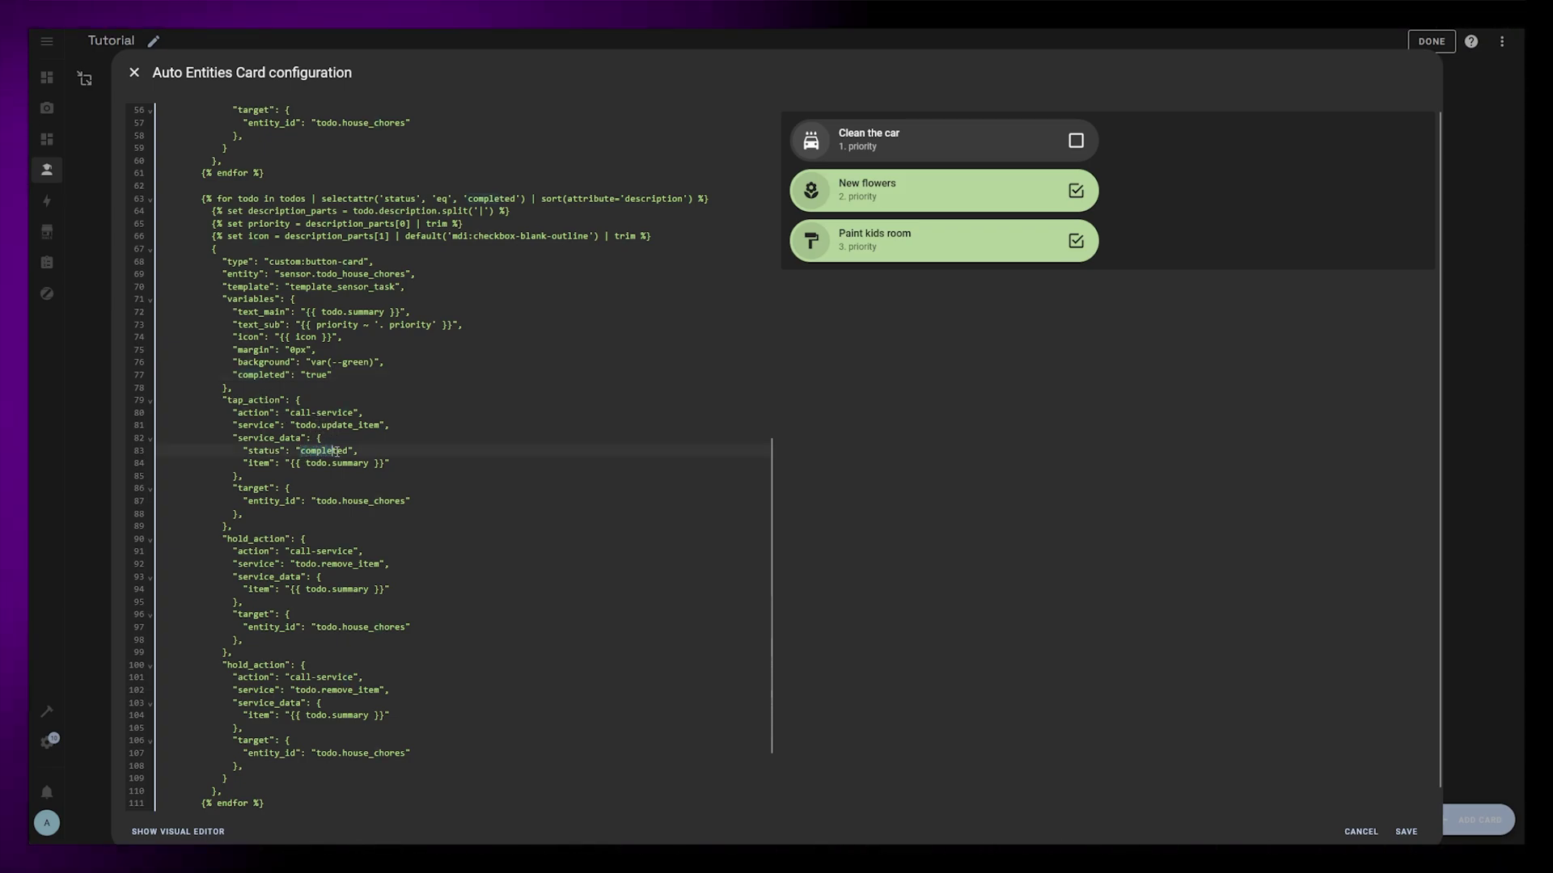
{"action": "type", "text": "nee"}
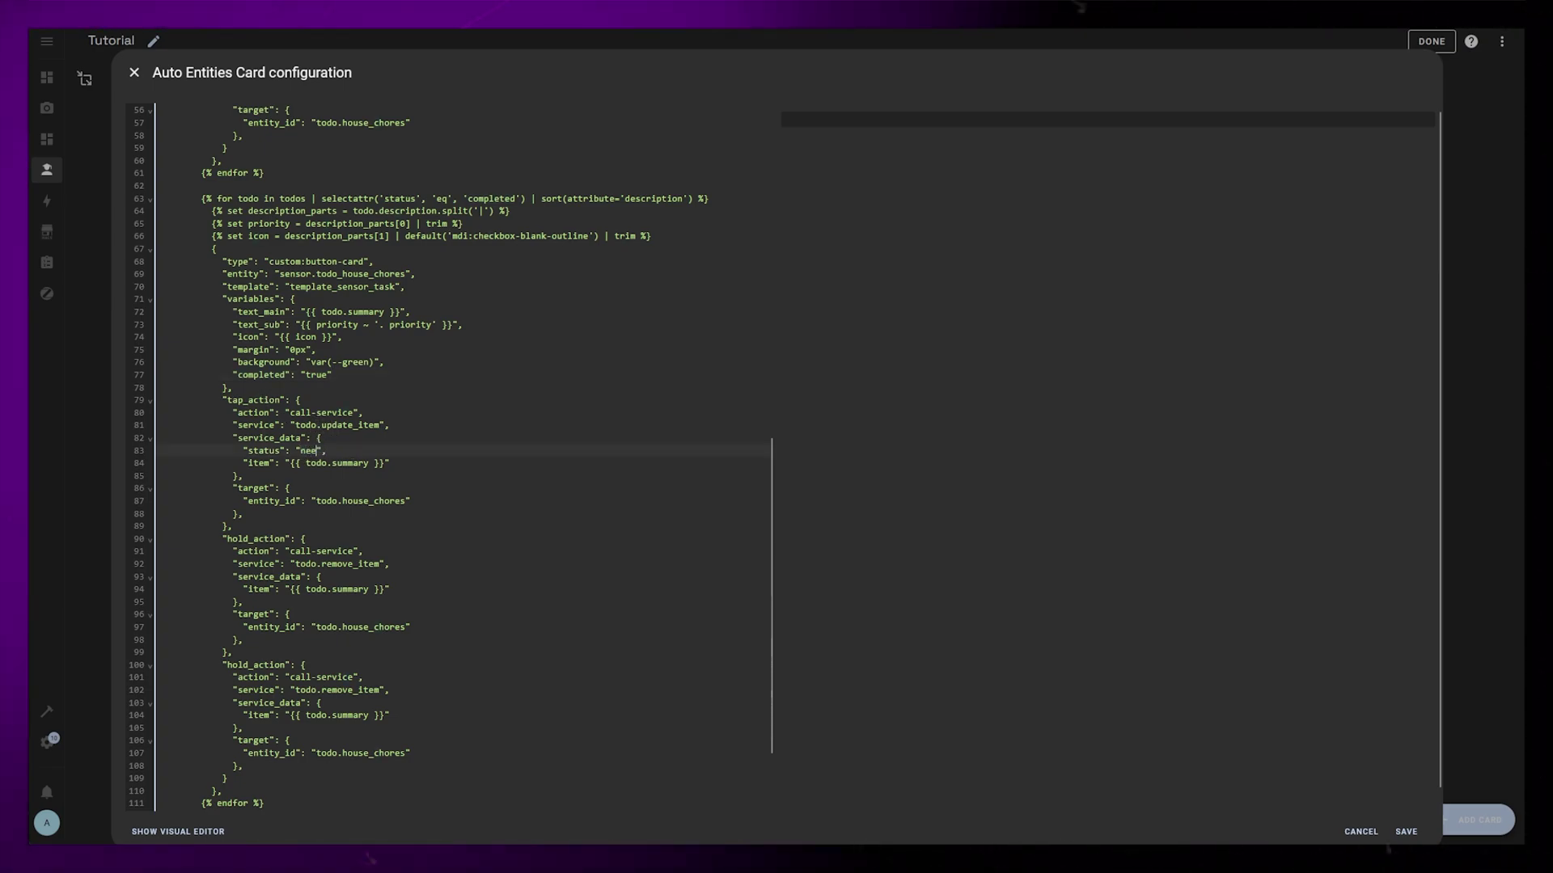
{"action": "type", "text": "ds_action"}
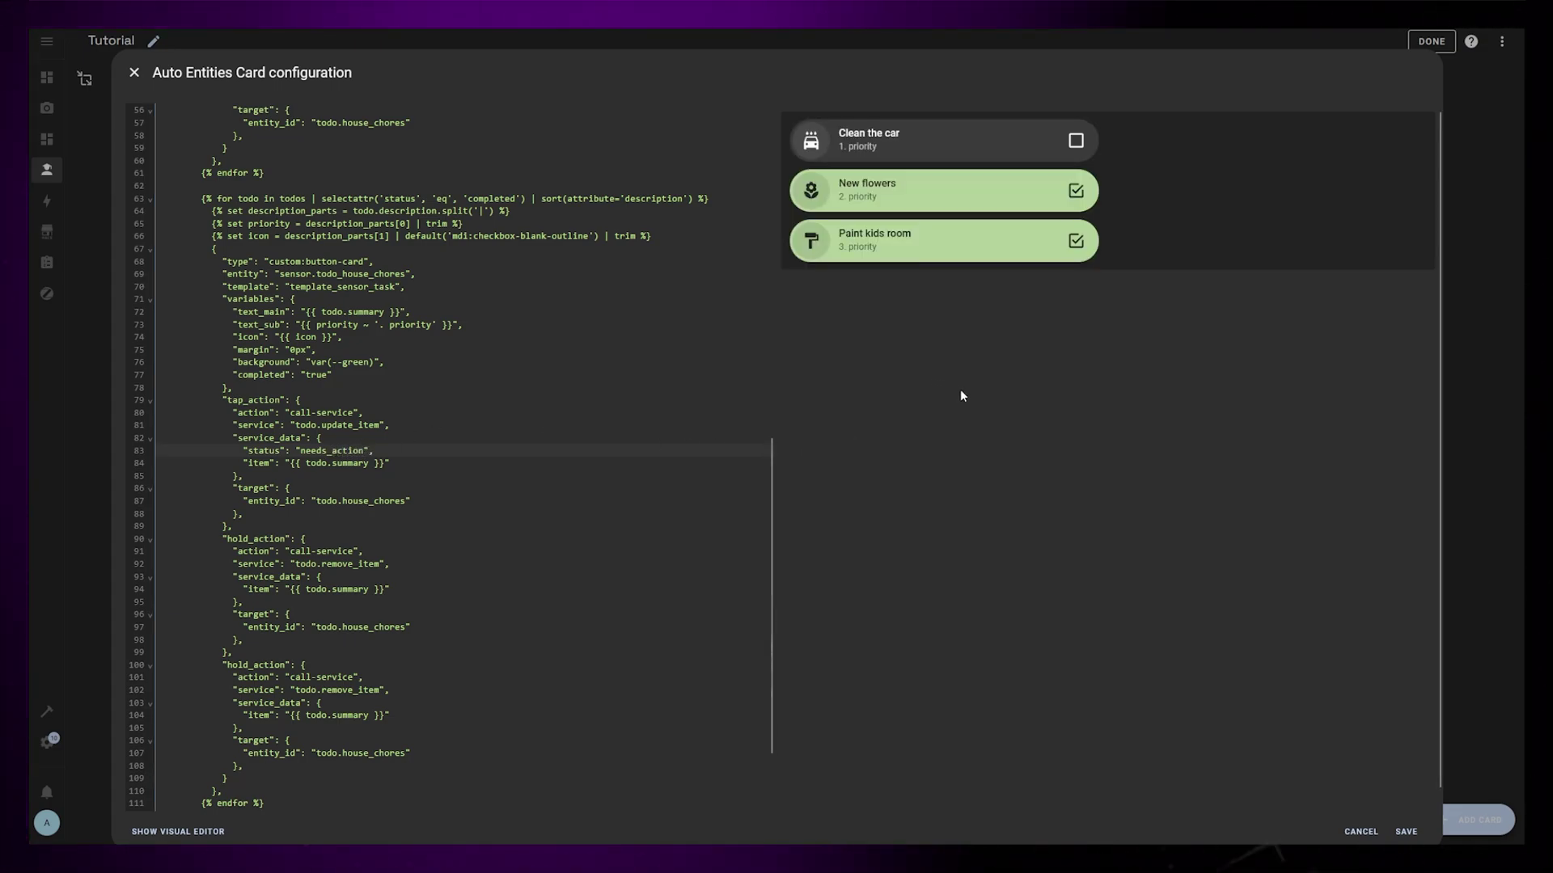
{"action": "left_click", "coordinate": [900, 192]}
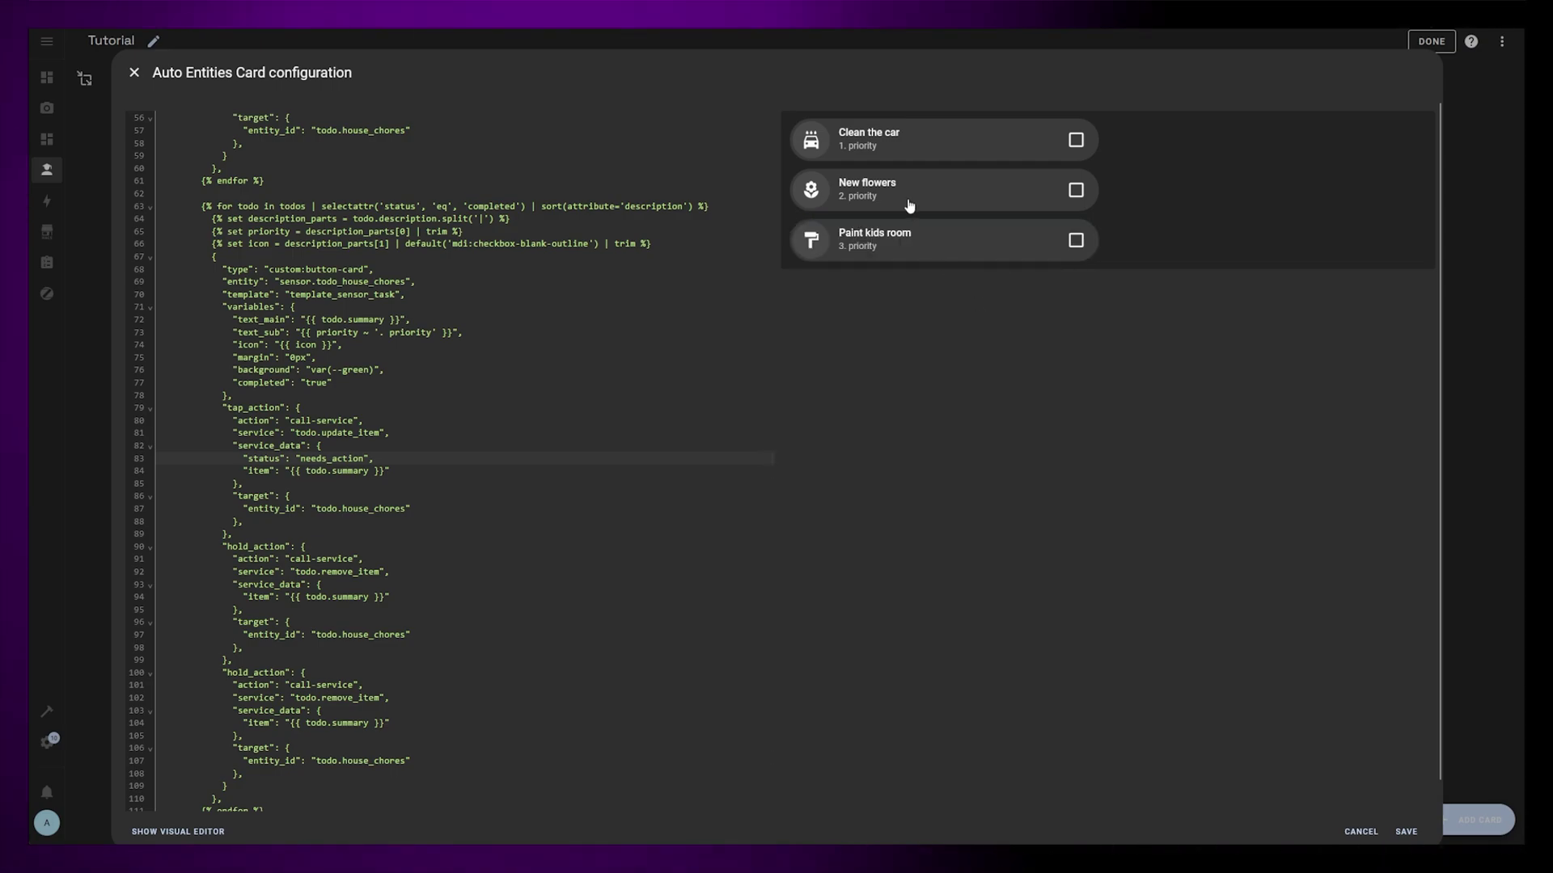
Toggle Clean the car and Paint kids room between open and completed twice in the preview
{"action": "left_click", "coordinate": [896, 135]}
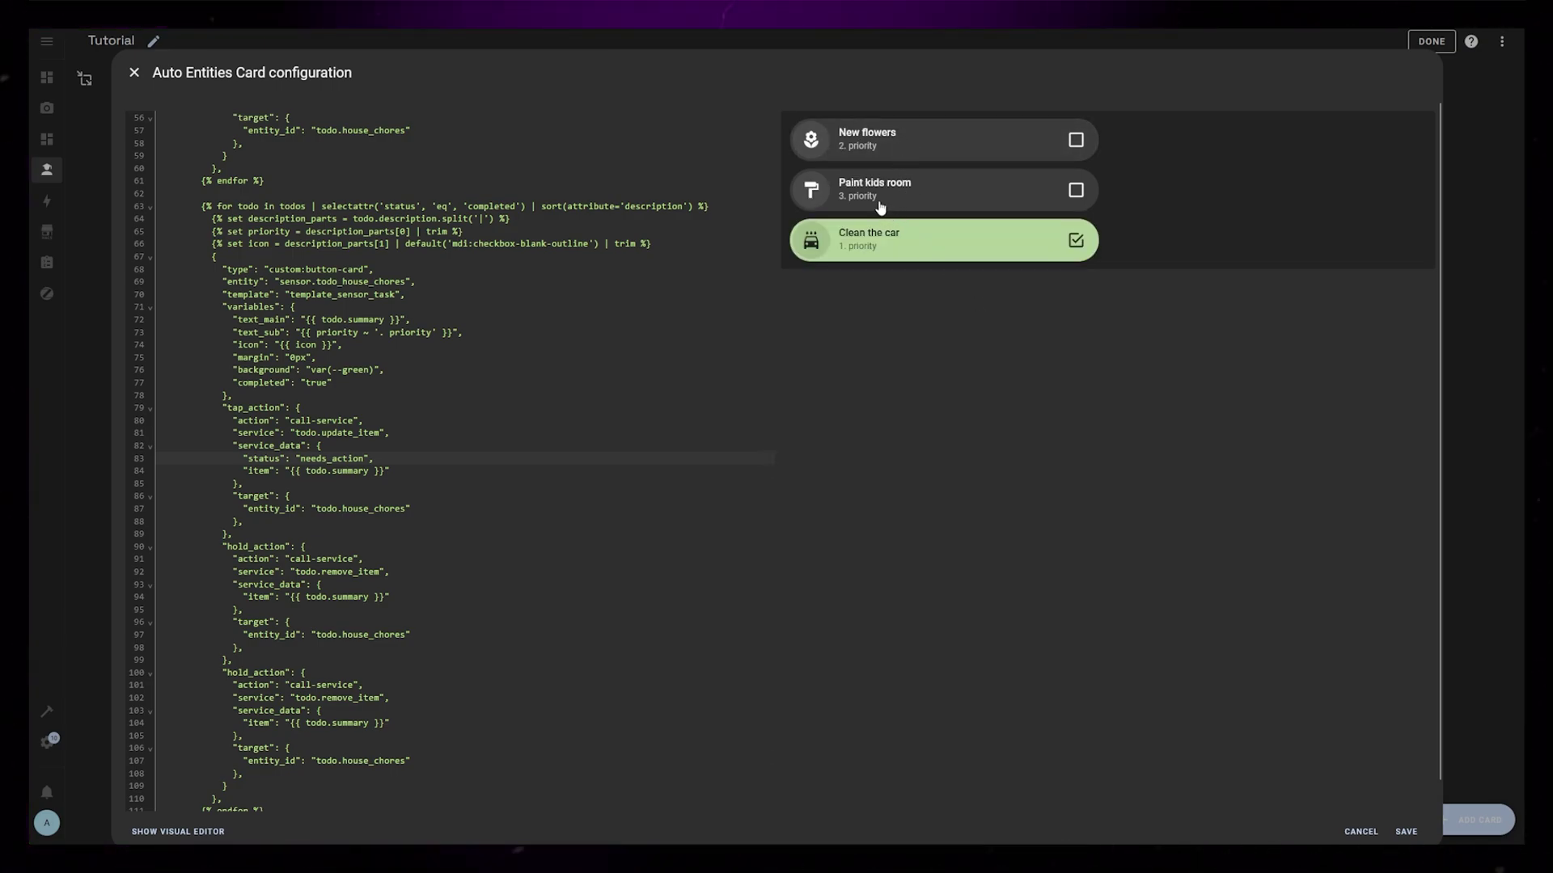
{"action": "left_click", "coordinate": [874, 194]}
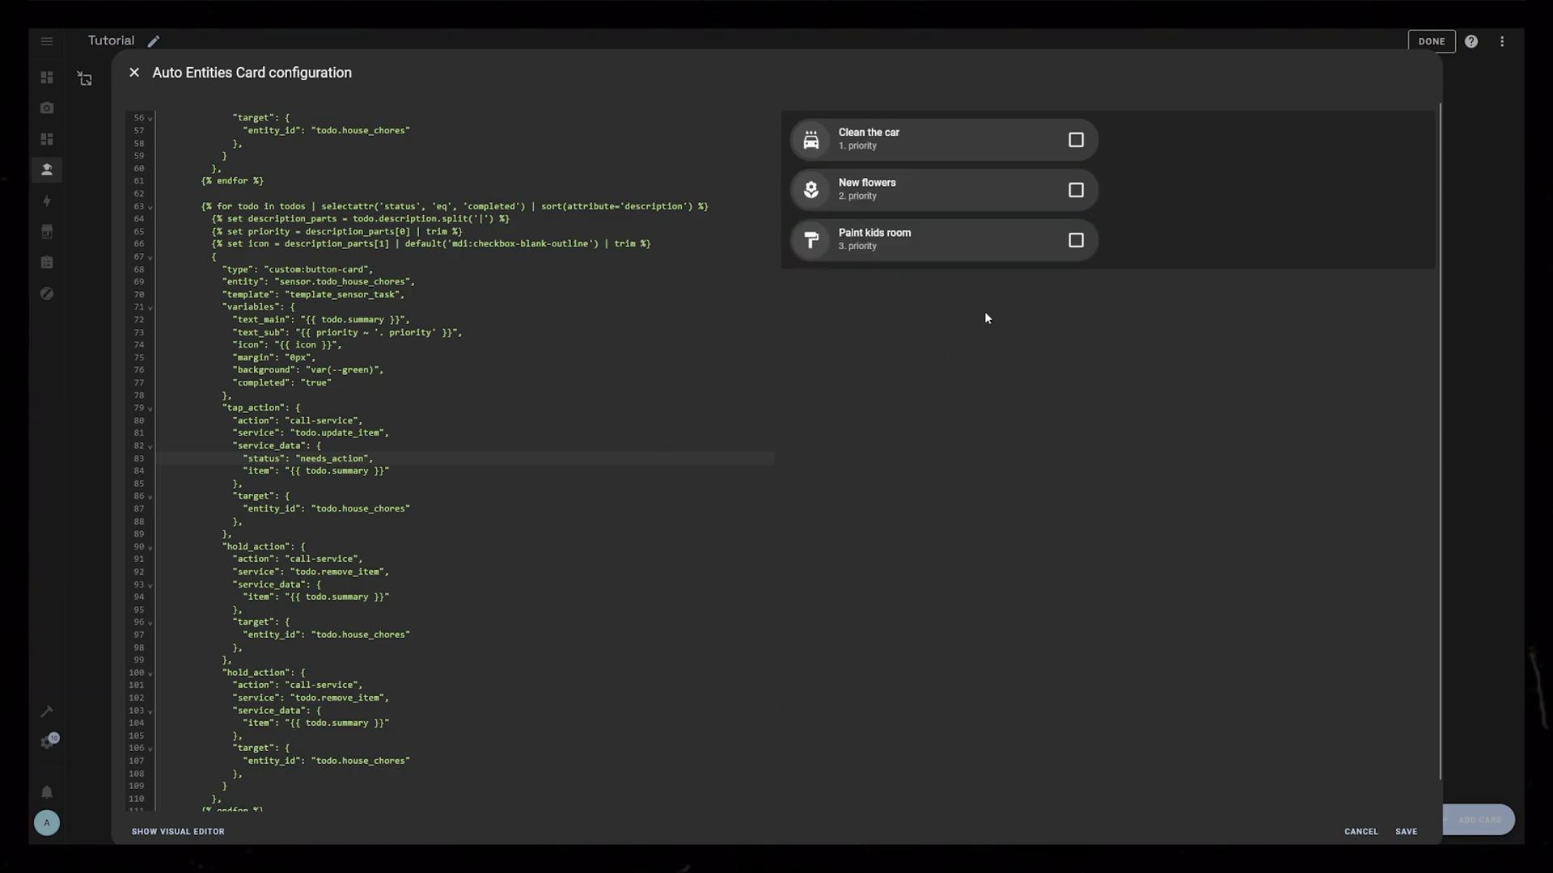
{"action": "left_click", "coordinate": [895, 136]}
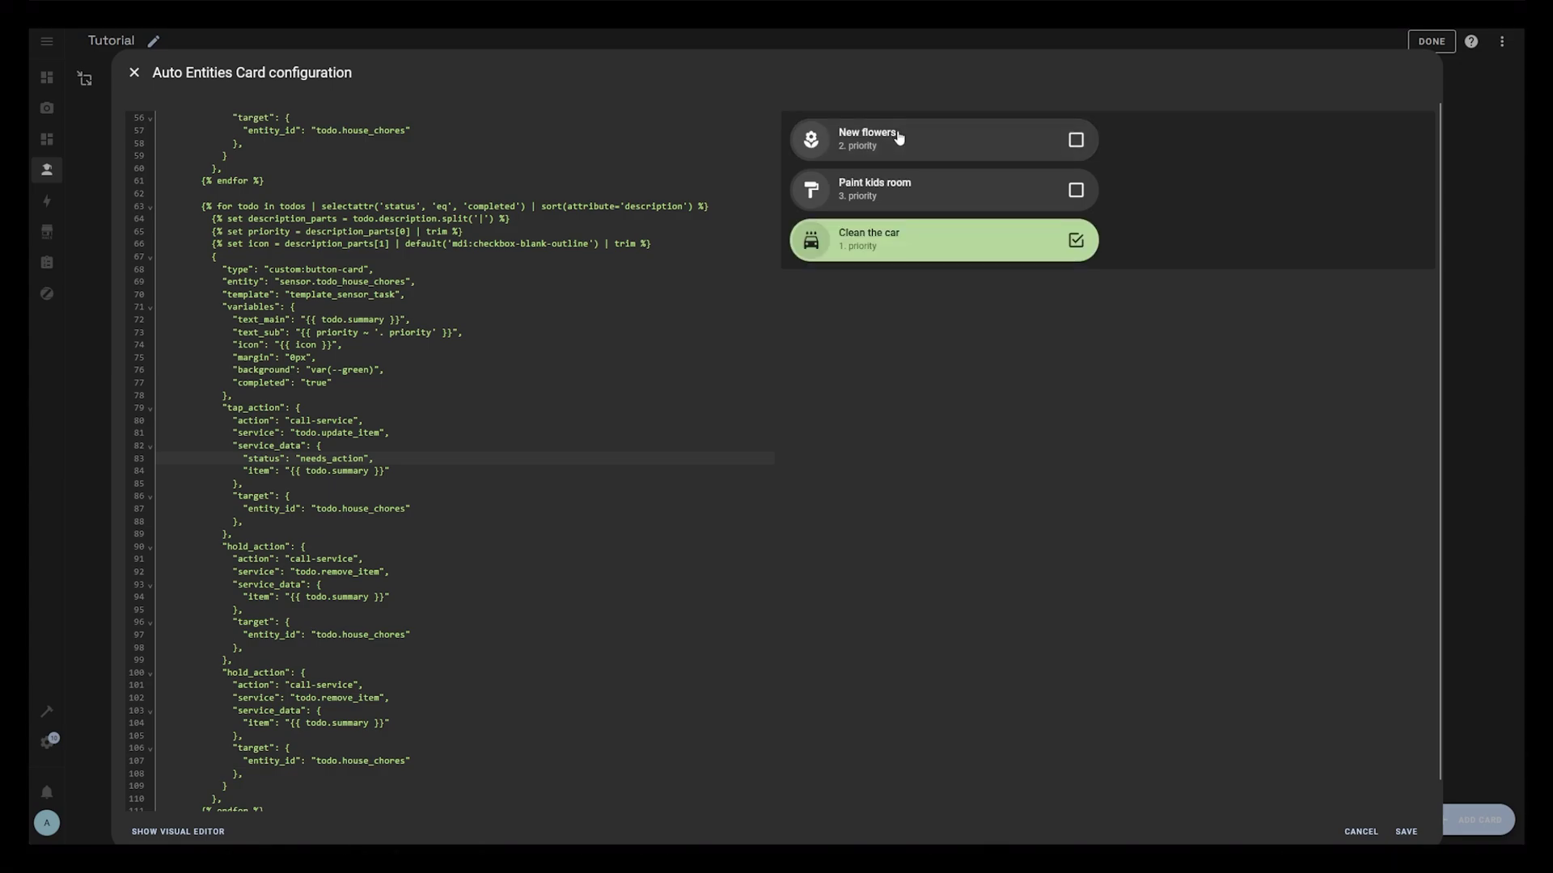
{"action": "left_click", "coordinate": [876, 199]}
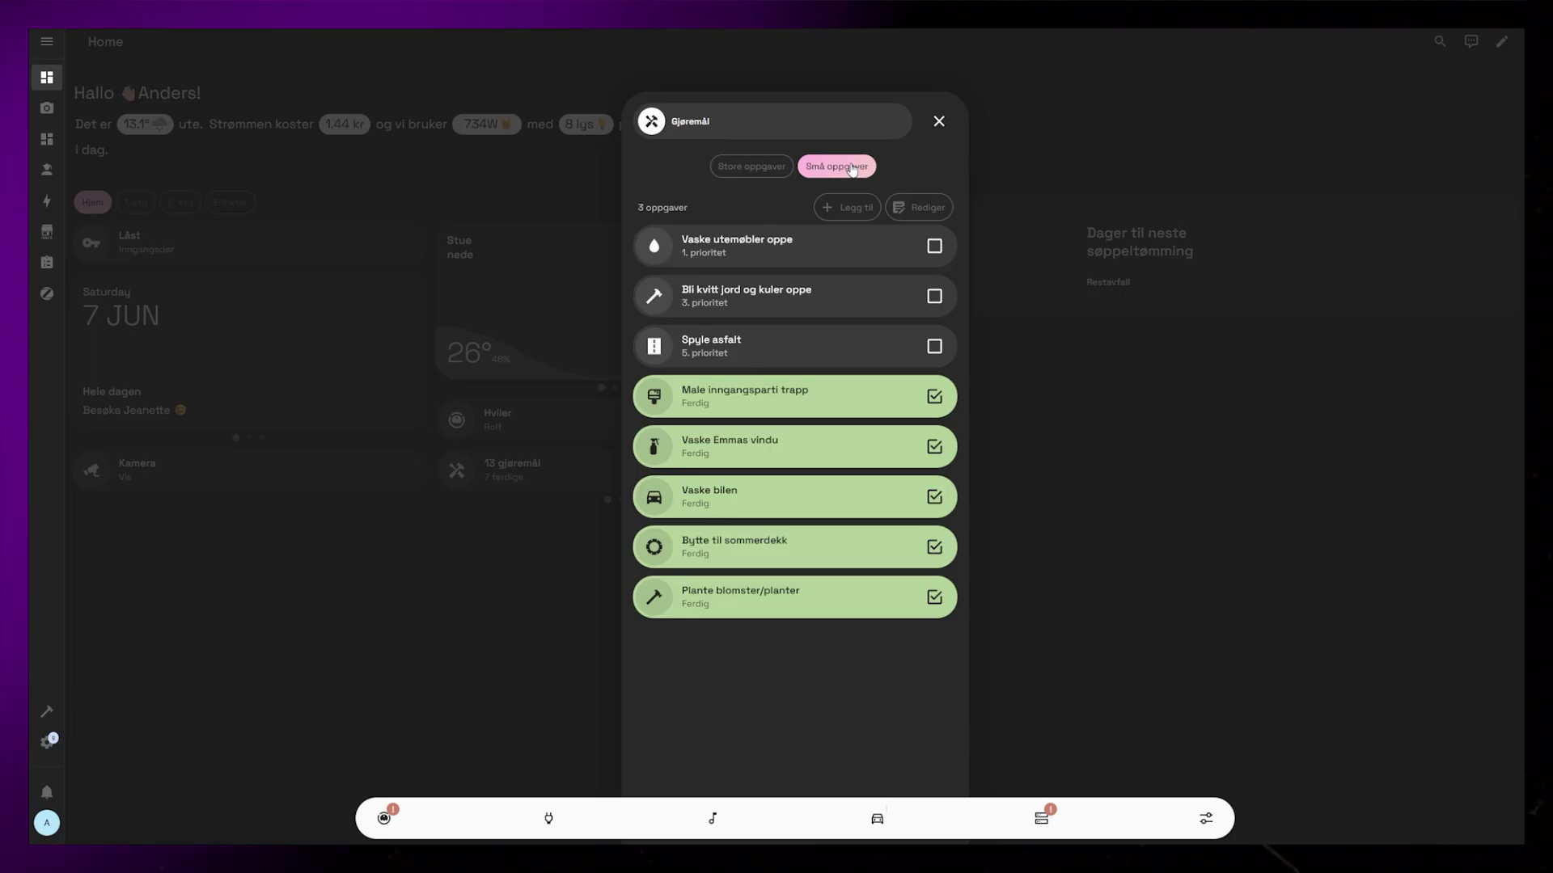
Add the chore 'Wash the sink' with icon mdi:wash and priority 5, then close the form
{"action": "left_click", "coordinate": [847, 207]}
{"action": "left_click", "coordinate": [742, 262]}
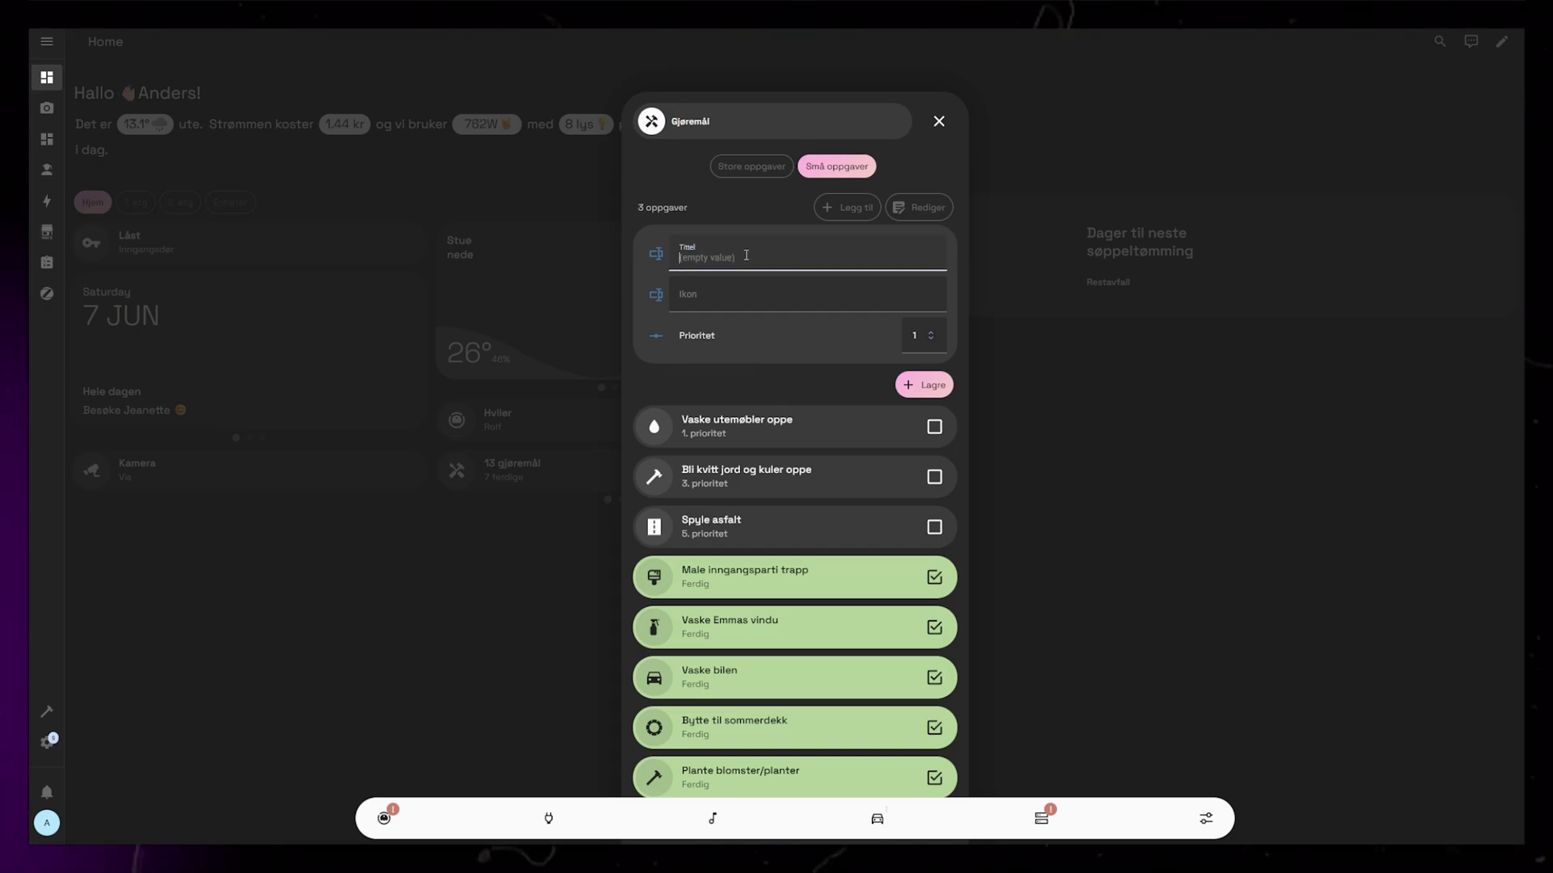
{"action": "type", "text": "Wa"}
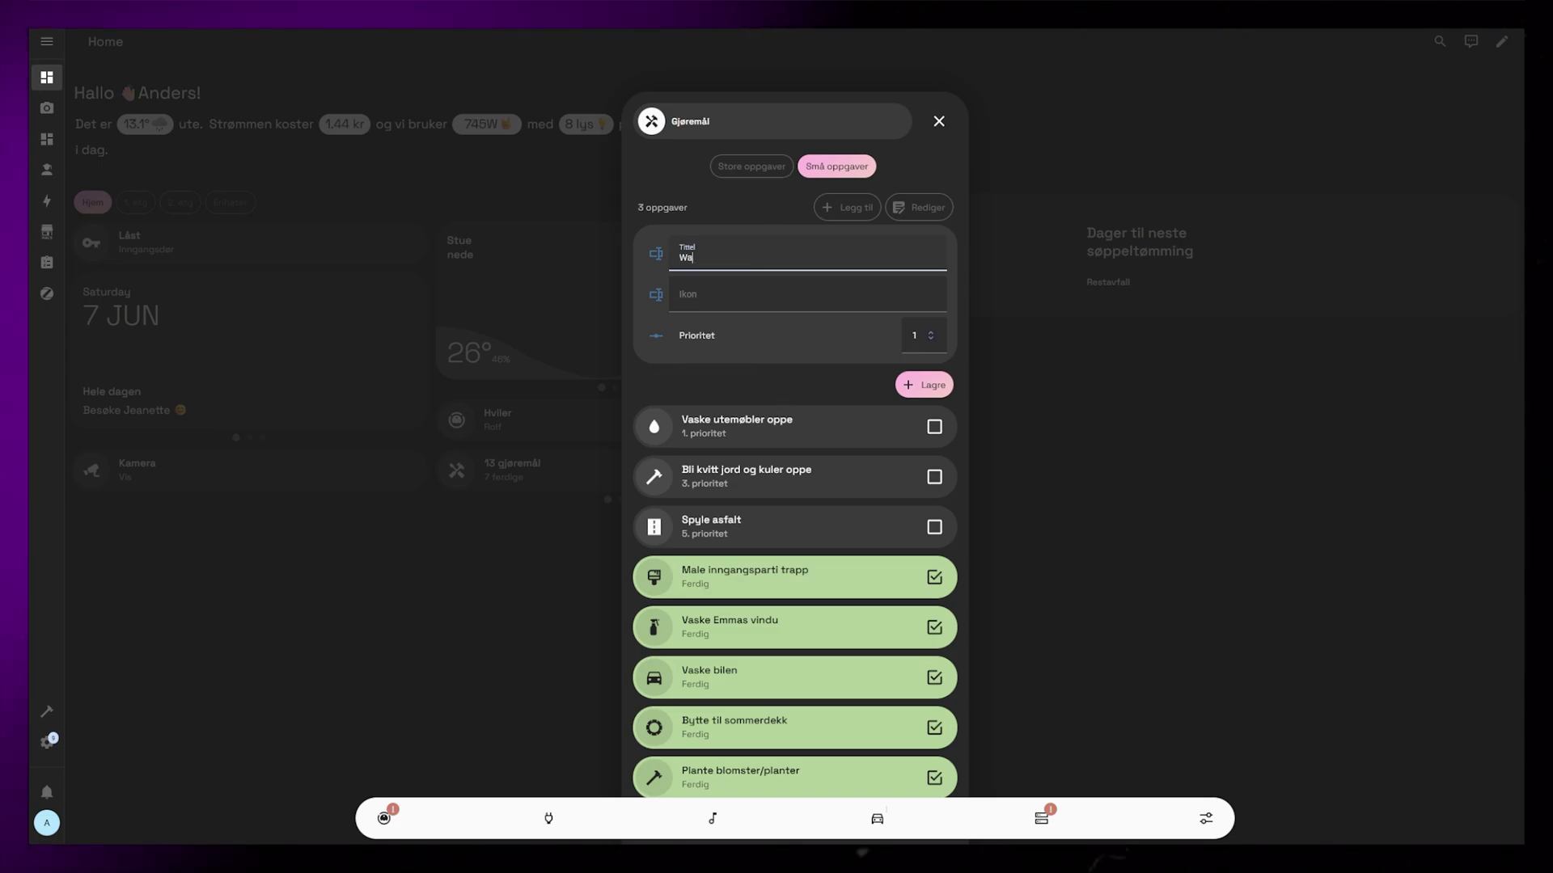
{"action": "type", "text": "sh the sink"}
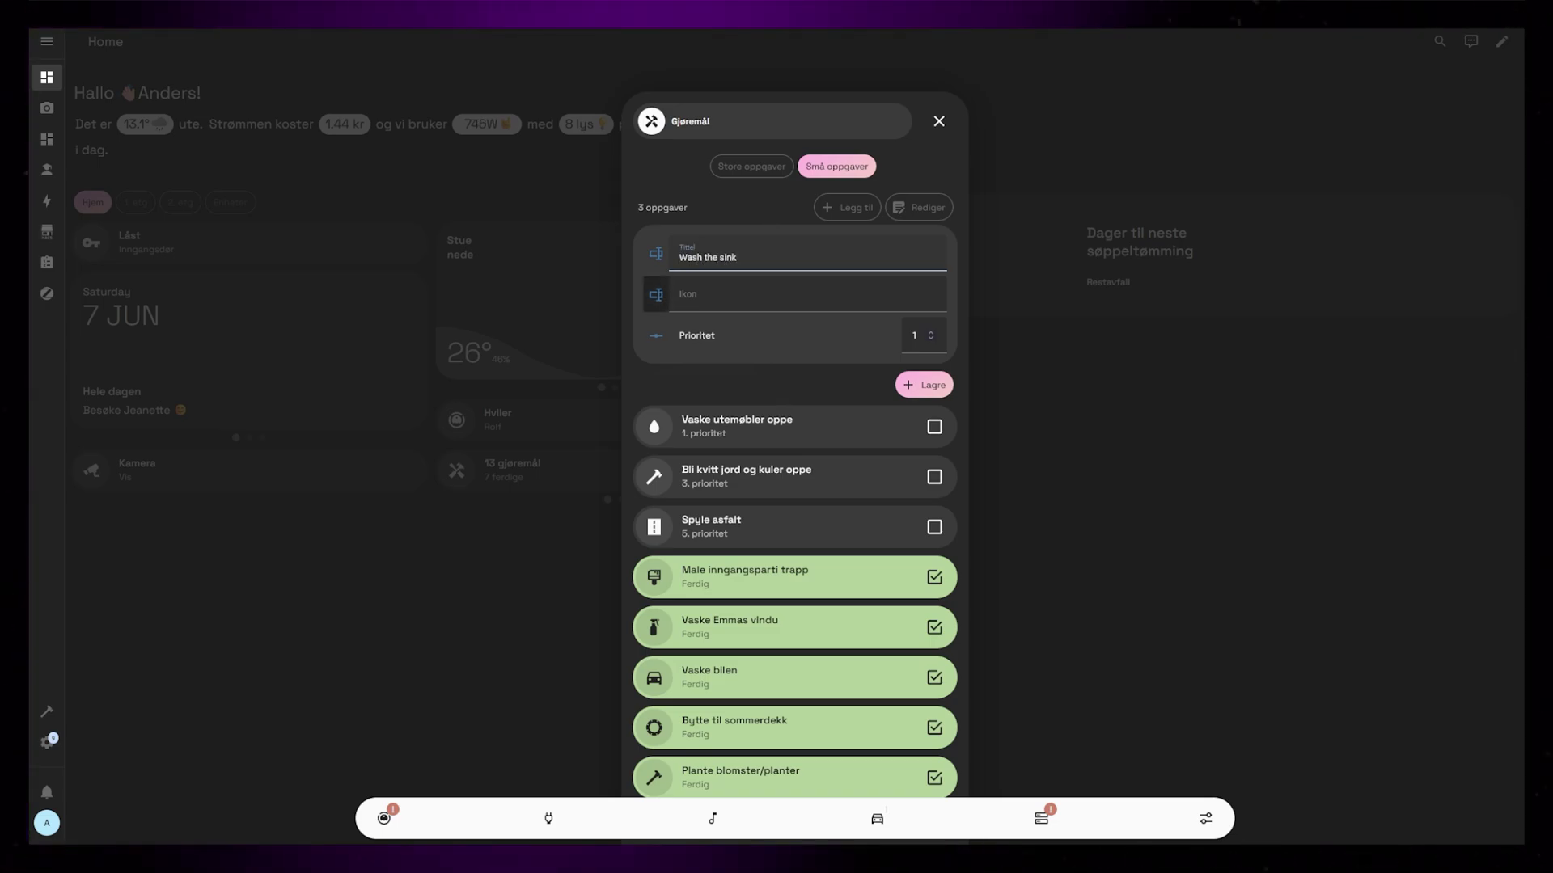
{"action": "key", "text": "Tab"}
{"action": "type", "text": "mdi:wash"}
{"action": "key", "text": "Tab"}
{"action": "key", "text": "Tab"}
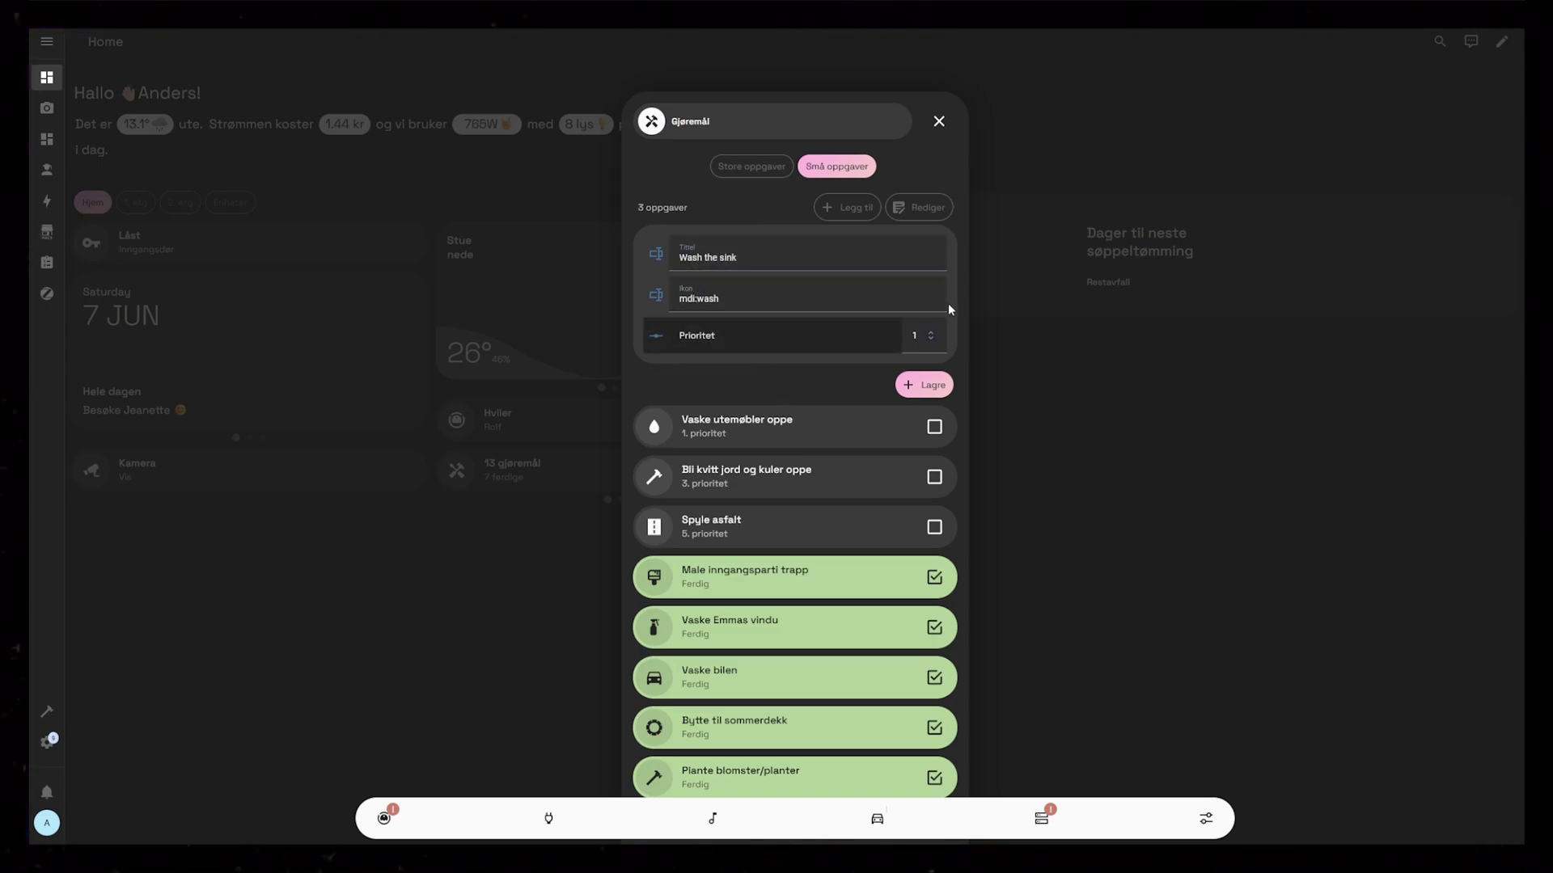
{"action": "type", "text": "5"}
{"action": "left_click", "coordinate": [911, 385]}
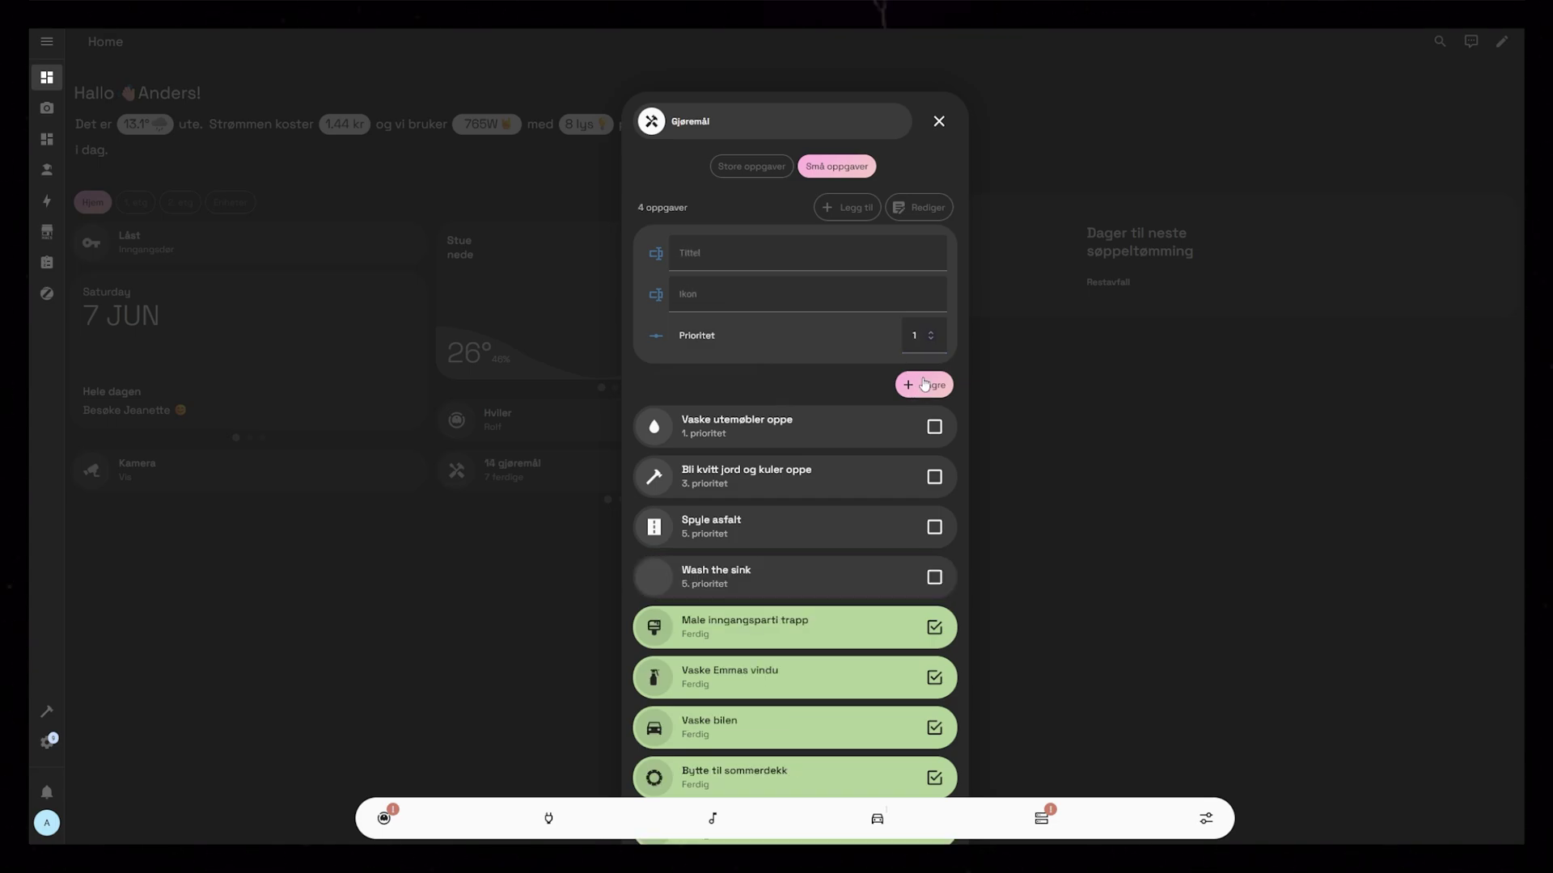
{"action": "left_click", "coordinate": [862, 208]}
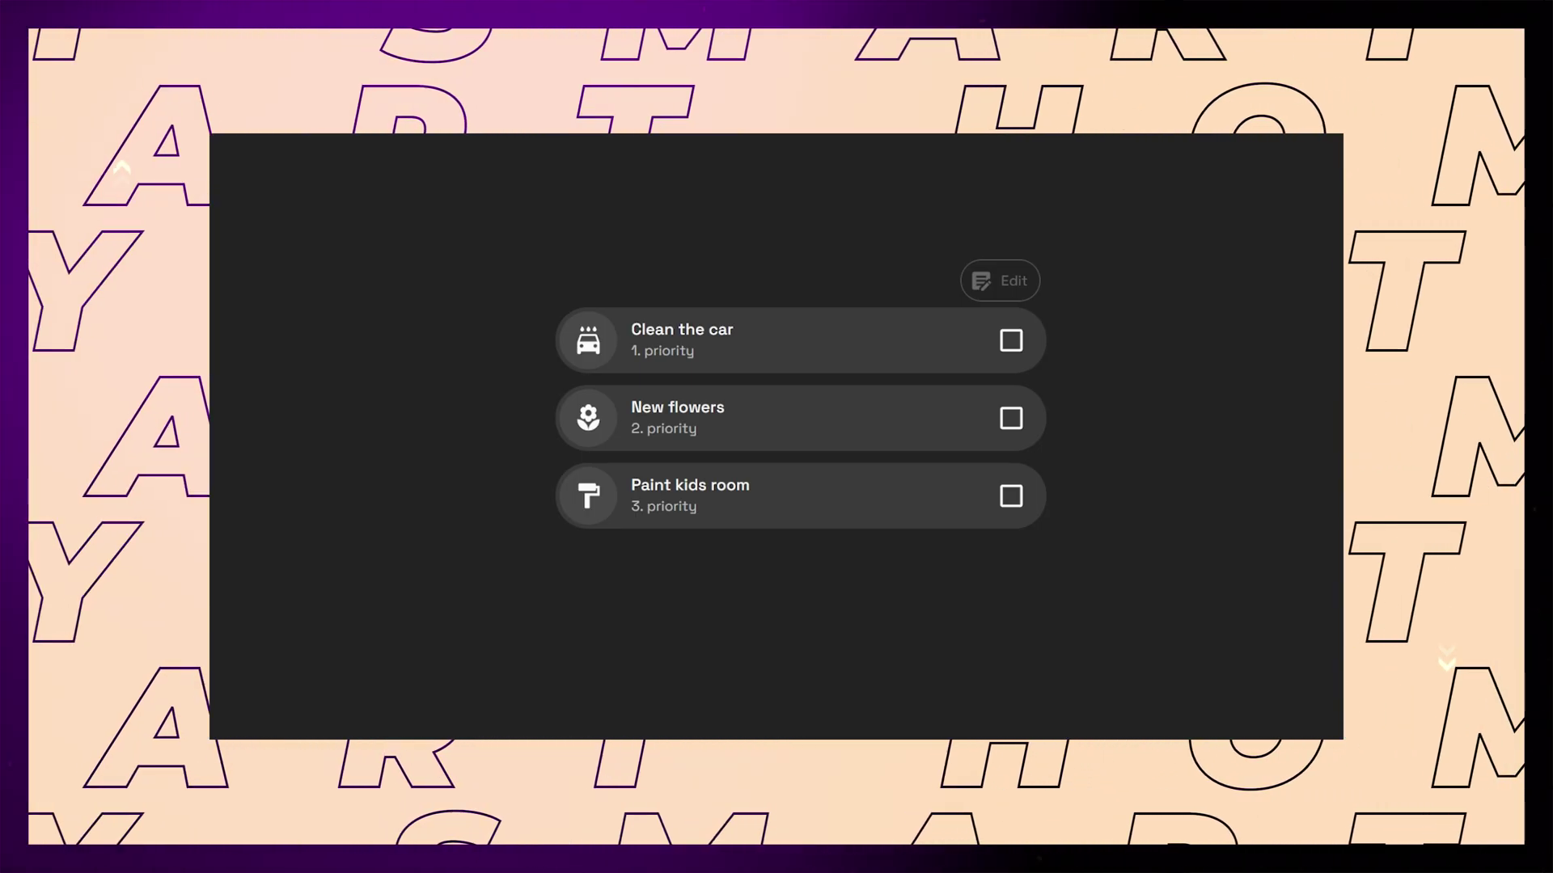
Check off New flowers, then check and uncheck Clean the car
{"action": "left_click", "coordinate": [757, 418]}
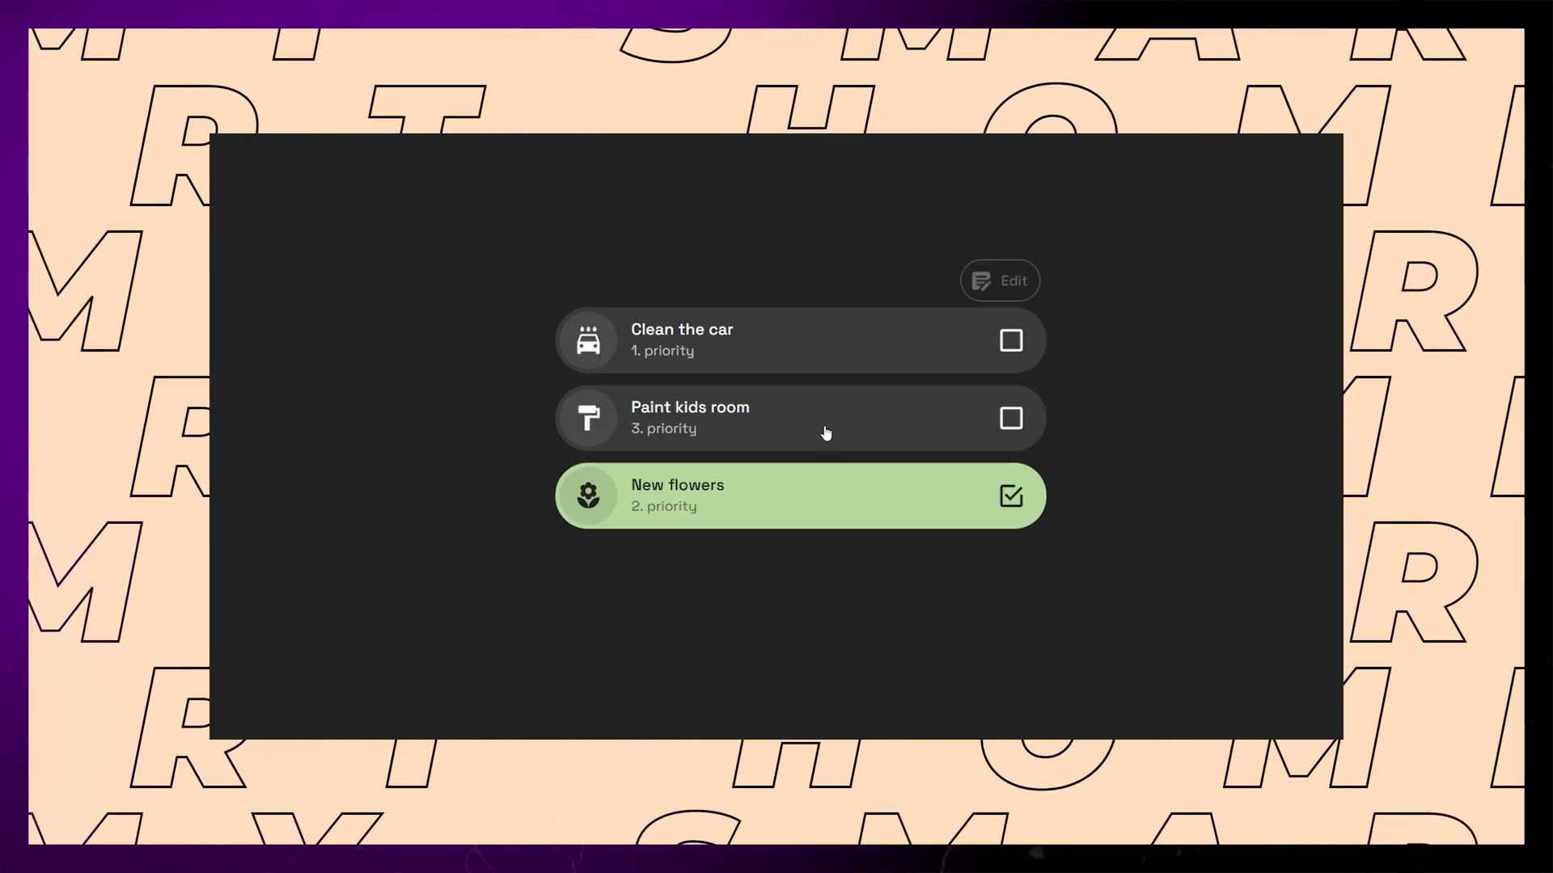
{"action": "left_click", "coordinate": [803, 346]}
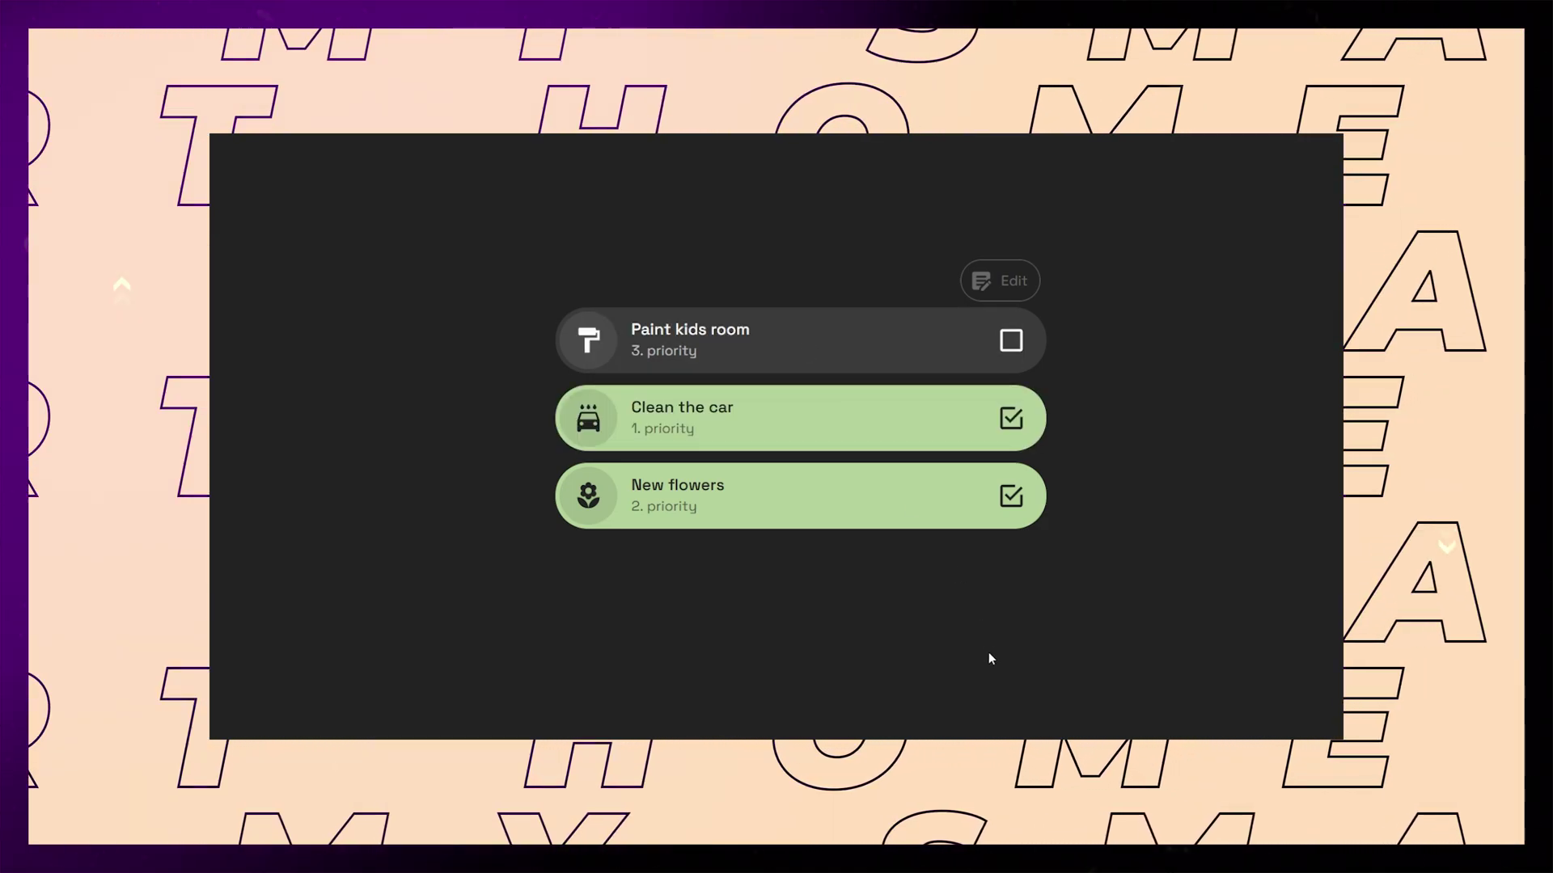
{"action": "left_click", "coordinate": [816, 423]}
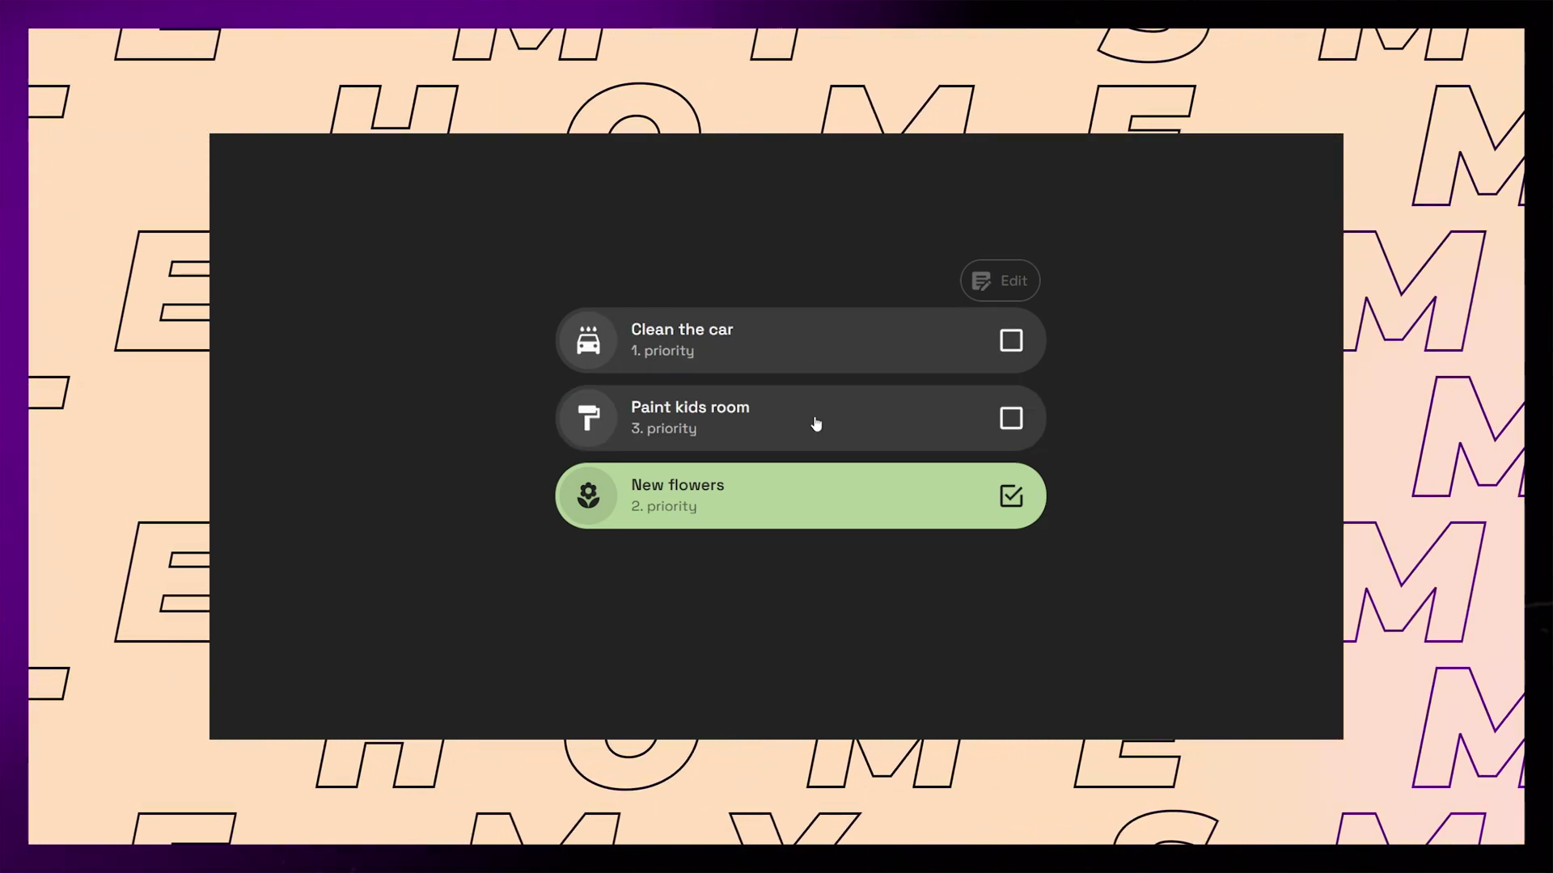